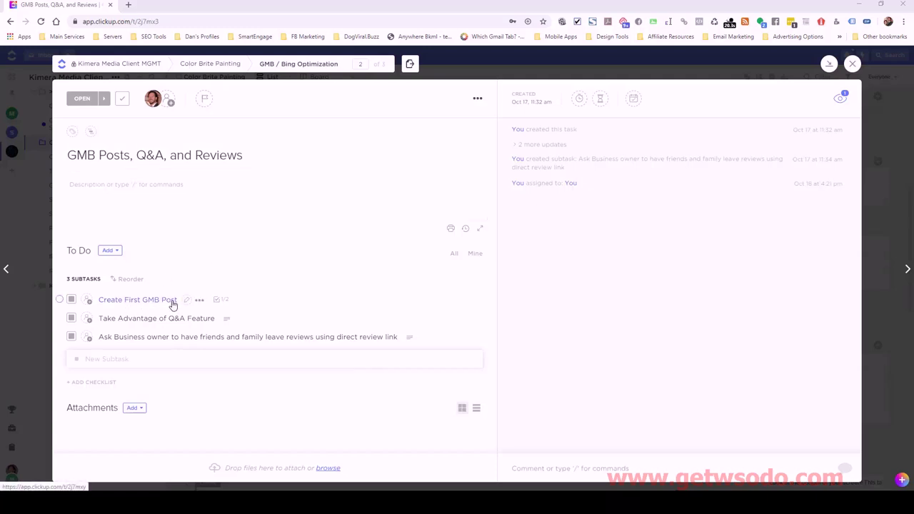
# Open the subtask "Create First GMB Post".
pyautogui.click(152, 300)
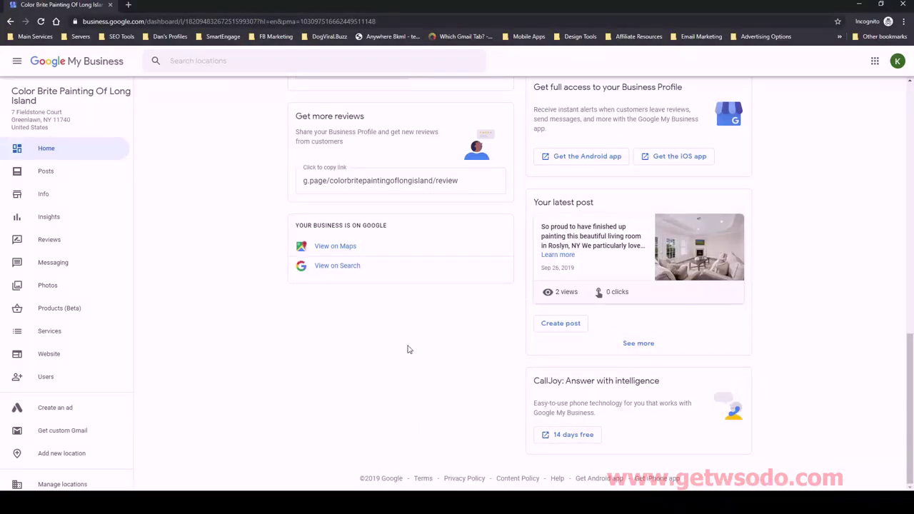
# In Google My Business, open the posts of Color Brite Painting Of Long Island and start a new update.
pyautogui.scroll(4, 404, 352)
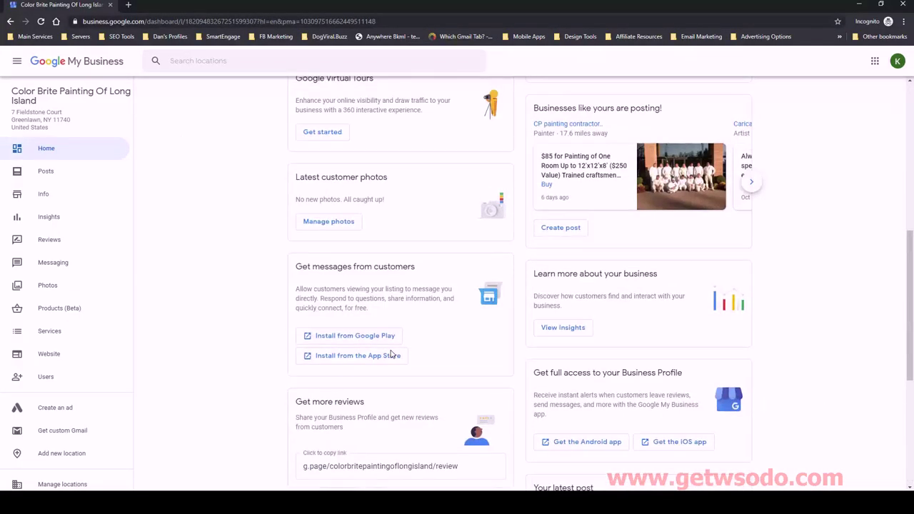
pyautogui.scroll(4, 391, 355)
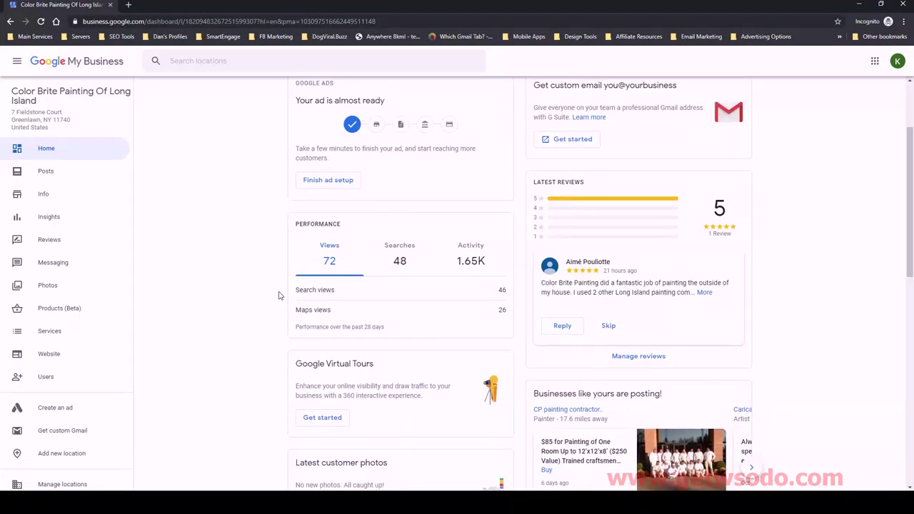
pyautogui.scroll(-1, 272, 300)
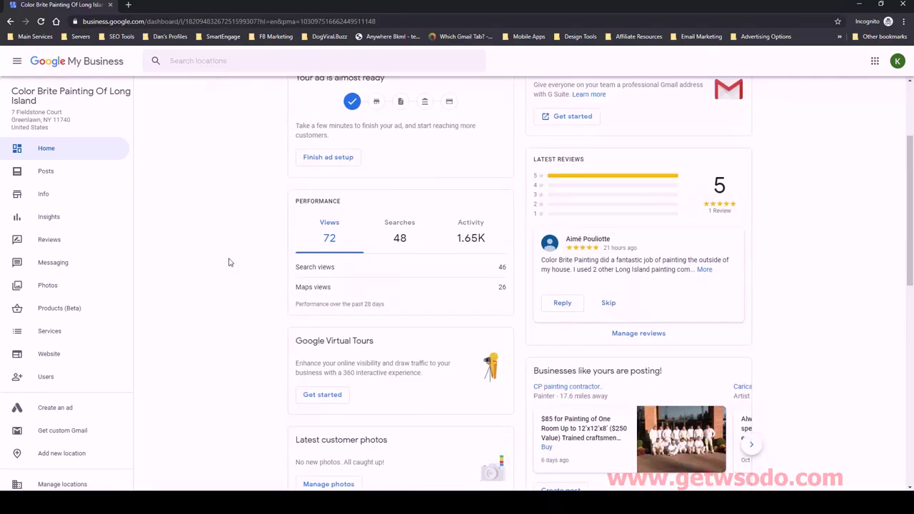
pyautogui.click(41, 175)
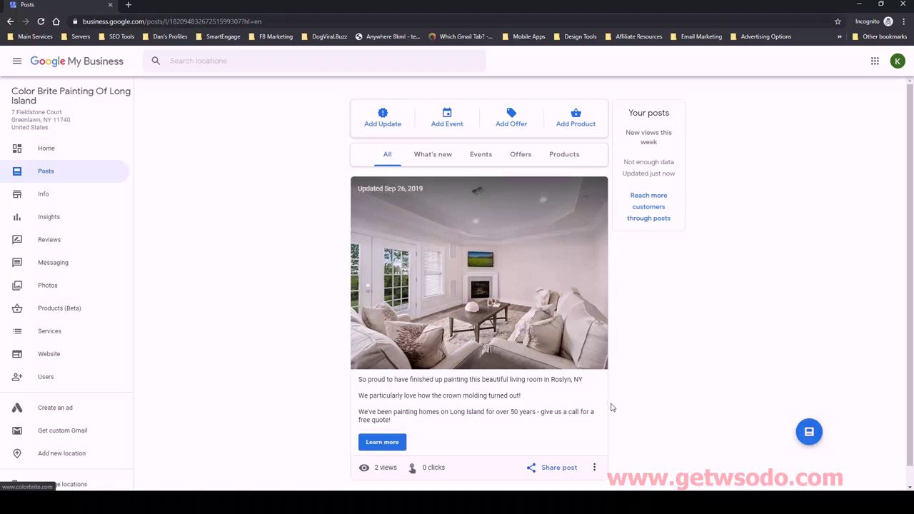
pyautogui.scroll(-1, 615, 406)
pyautogui.scroll(1, 635, 358)
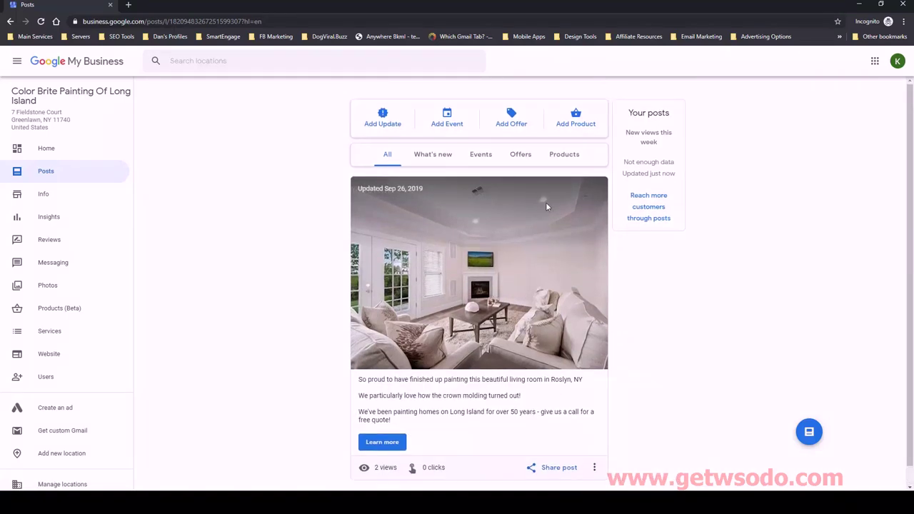
pyautogui.click(386, 118)
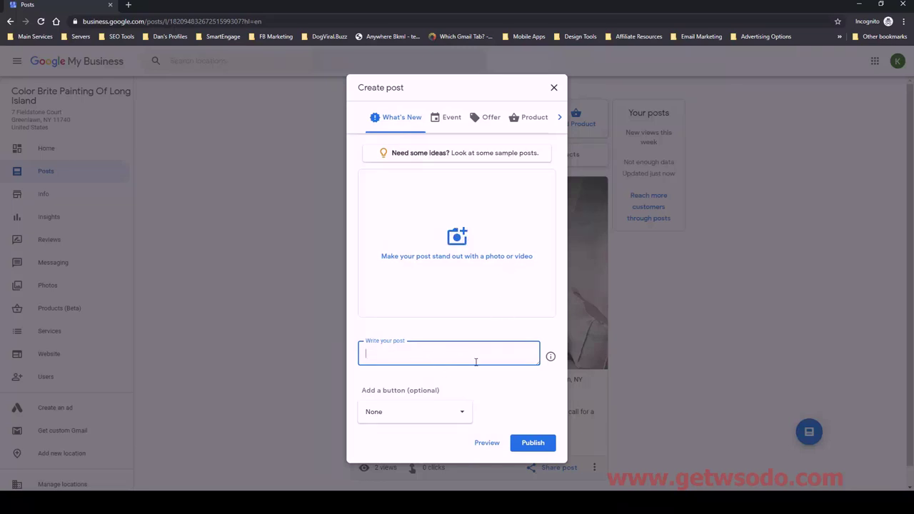
# View the help topic about posting on Google and return to the post draft.
pyautogui.click(551, 359)
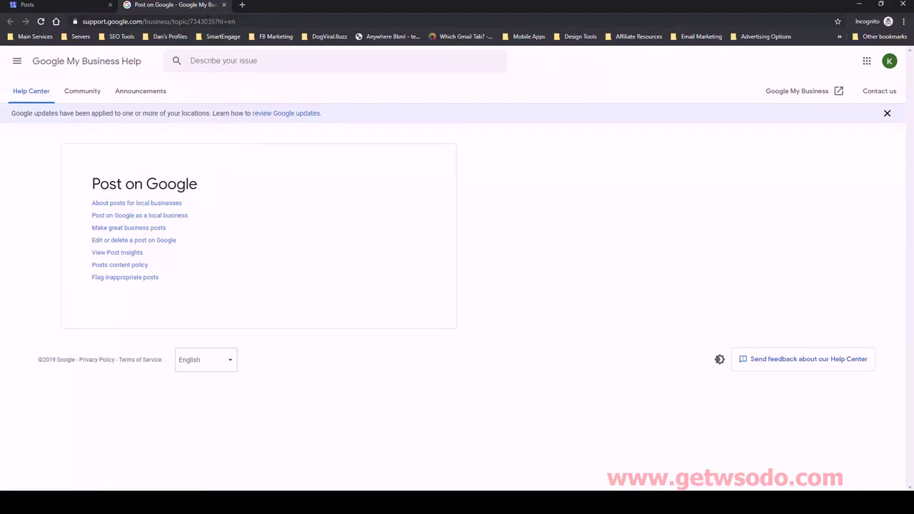
pyautogui.click(224, 6)
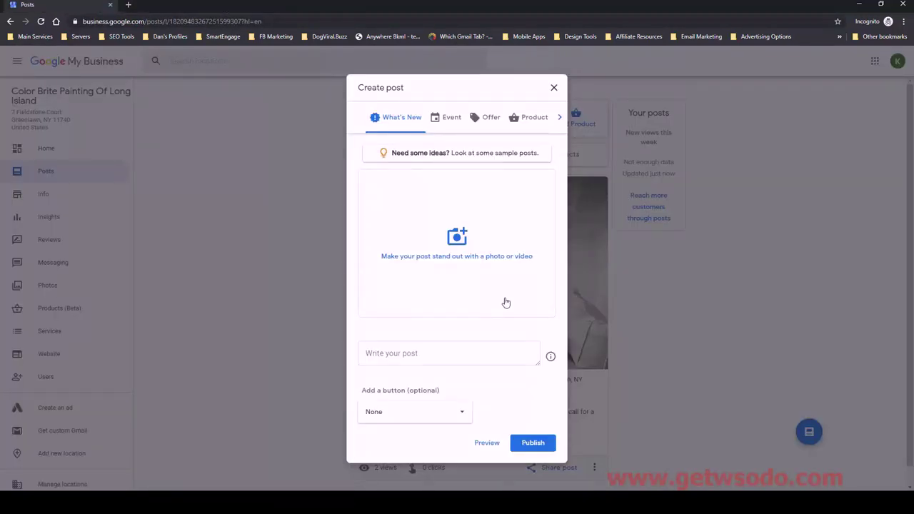
# Add a "Call now" button to the post draft.
pyautogui.click(422, 414)
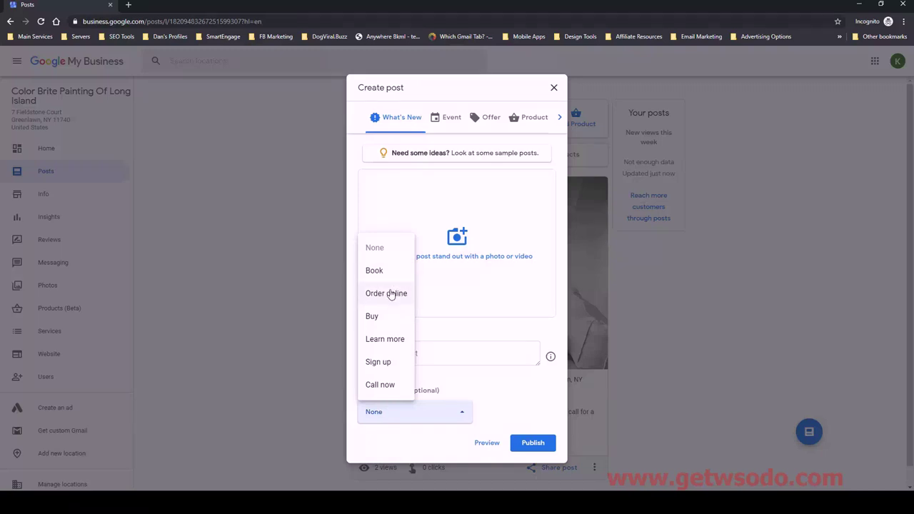
pyautogui.click(386, 391)
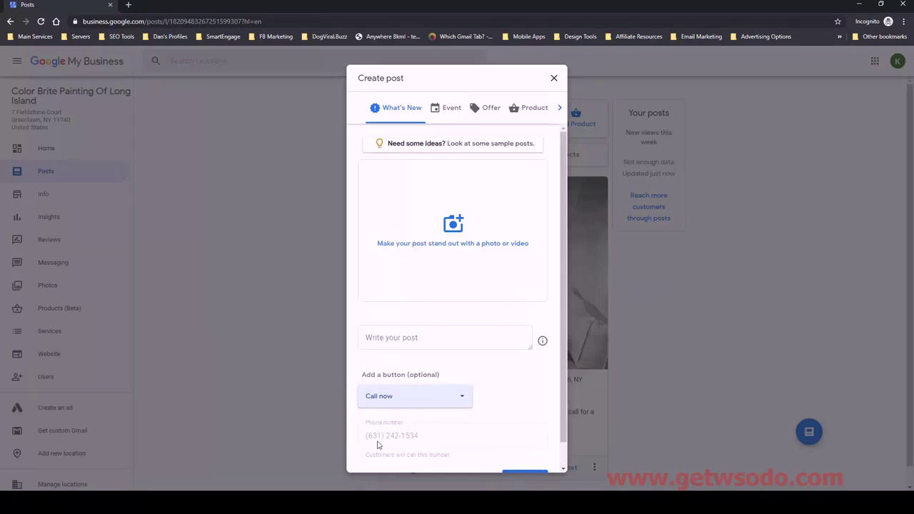
pyautogui.scroll(-1, 447, 418)
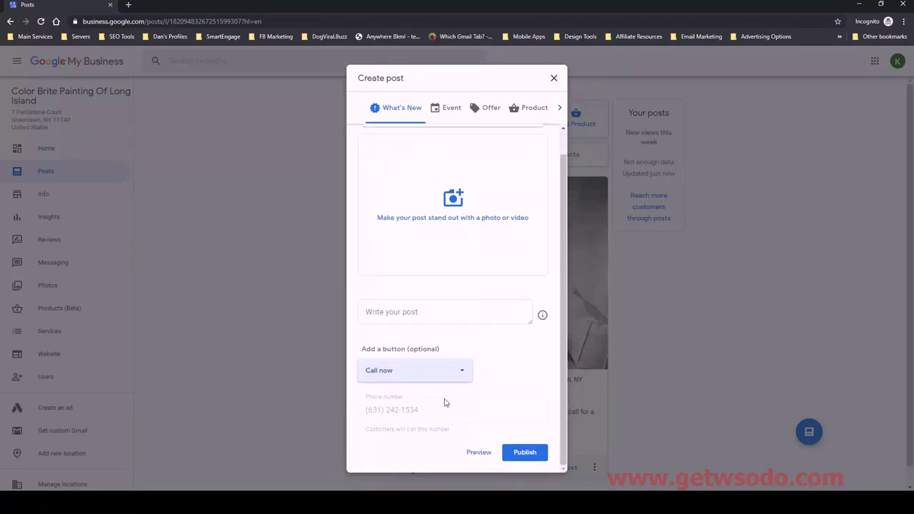
pyautogui.scroll(1, 415, 319)
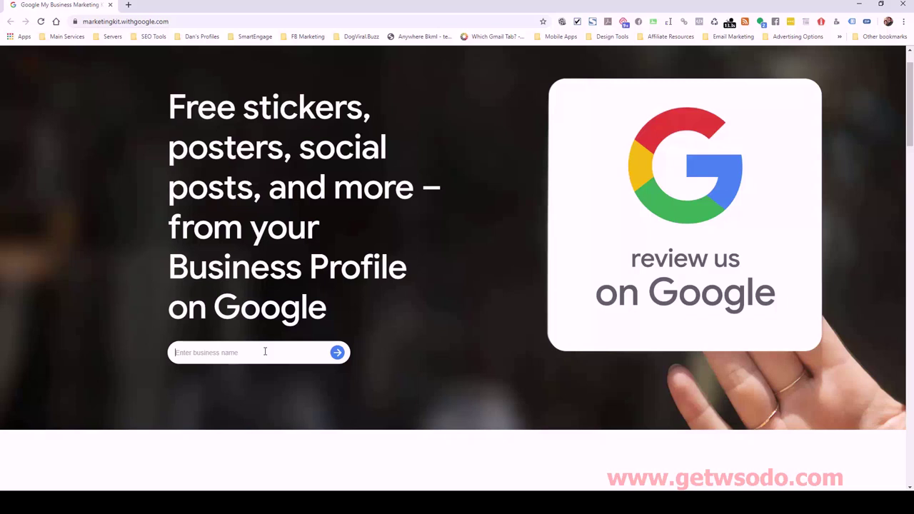
# Look up "color brite painting of" in the Google My Business Marketing Kit and open the Color Brite Painting Of Long Island kit.
pyautogui.write('color')
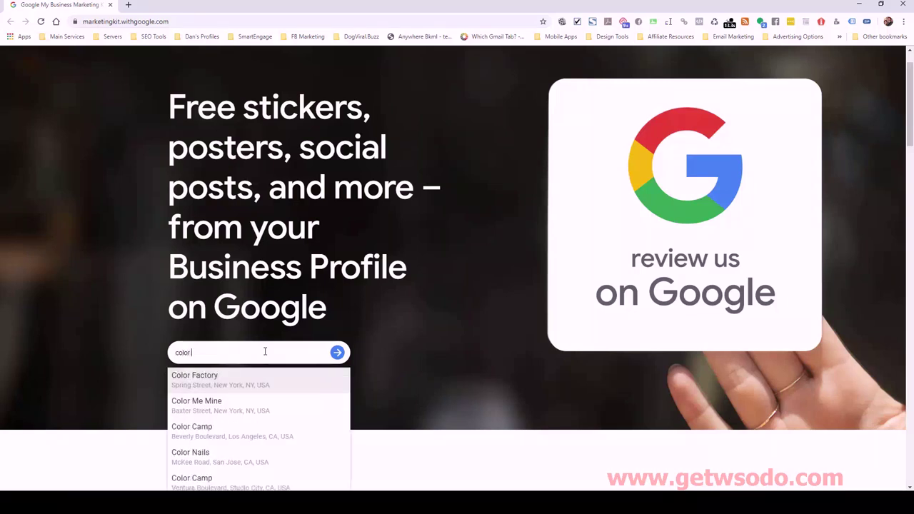
pyautogui.write(' brite painting ')
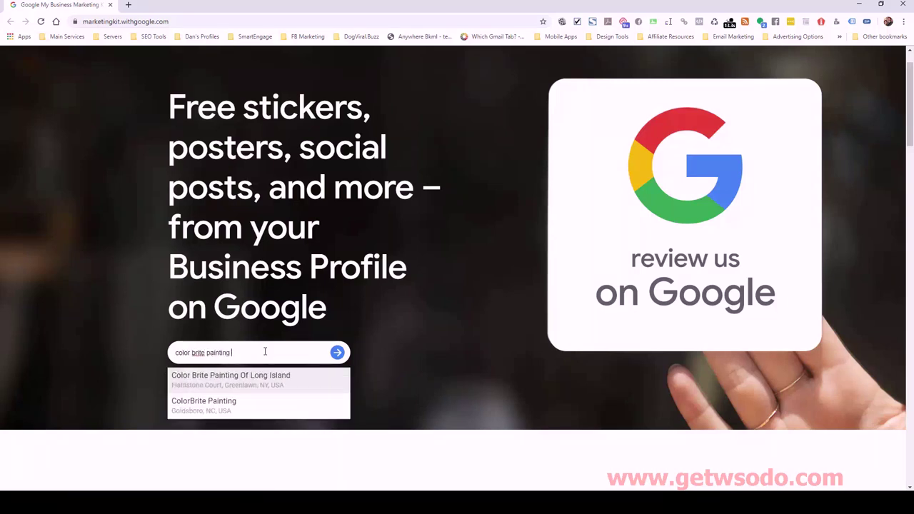
pyautogui.write('of')
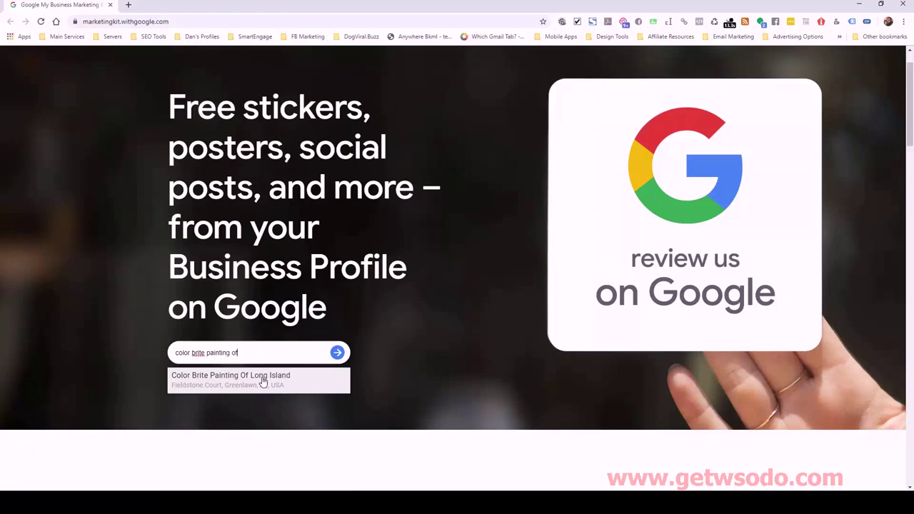
pyautogui.click(260, 382)
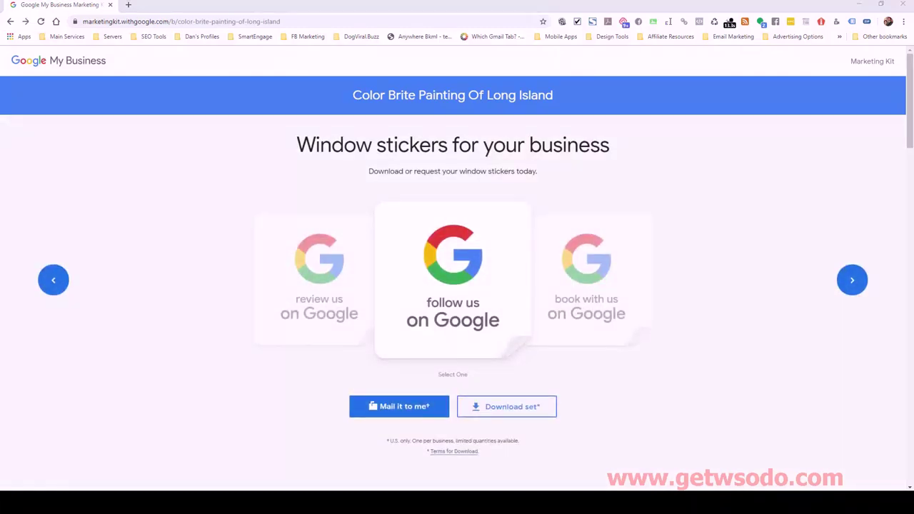
# Open the other styles for the printable kit, compare Sign Script and Chalkboard, and choose the Google style.
pyautogui.moveTo(911, 116); pyautogui.dragTo(912, 218)
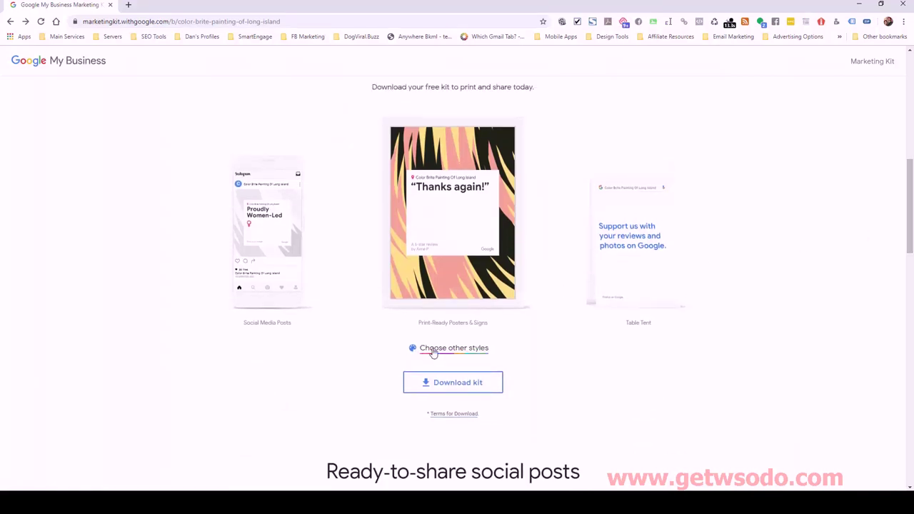
pyautogui.click(457, 350)
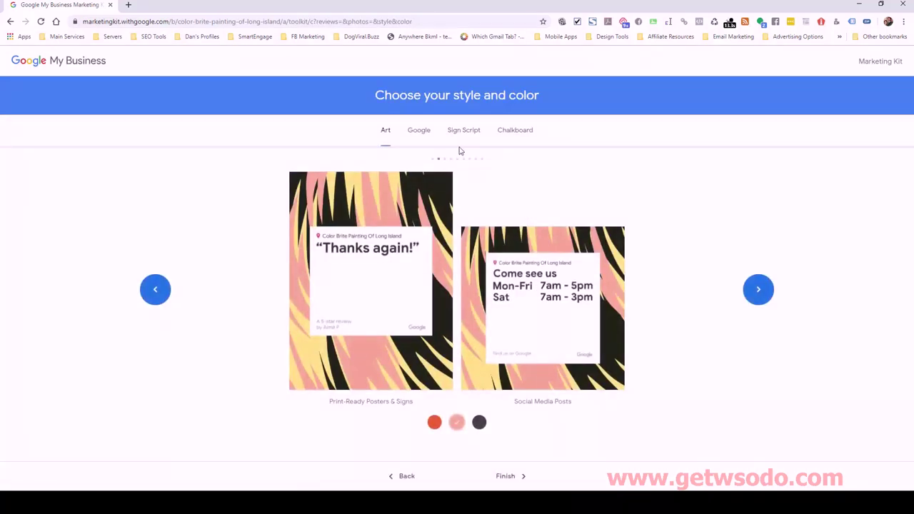
pyautogui.click(419, 130)
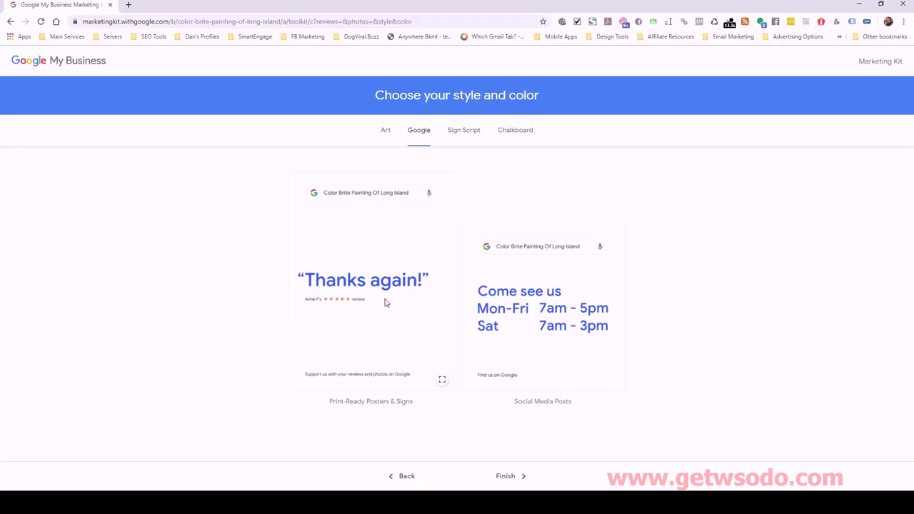
pyautogui.click(457, 135)
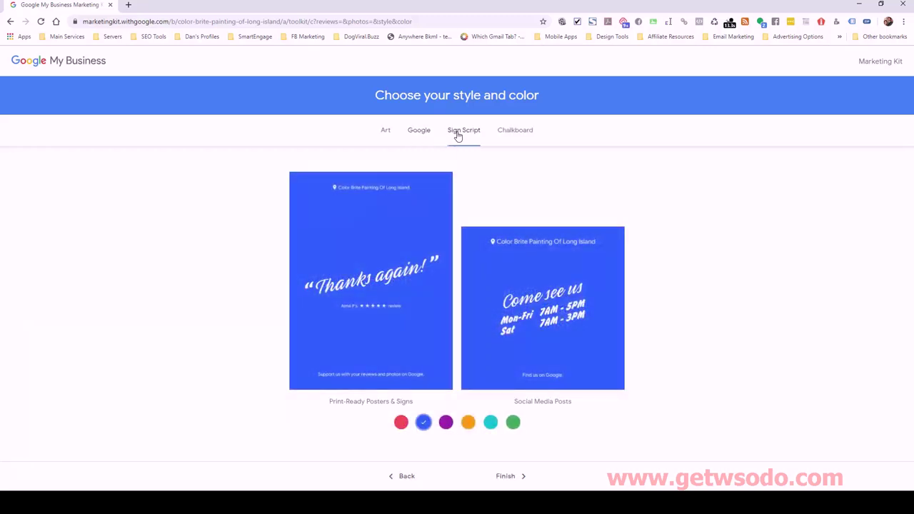
pyautogui.click(514, 132)
pyautogui.click(461, 132)
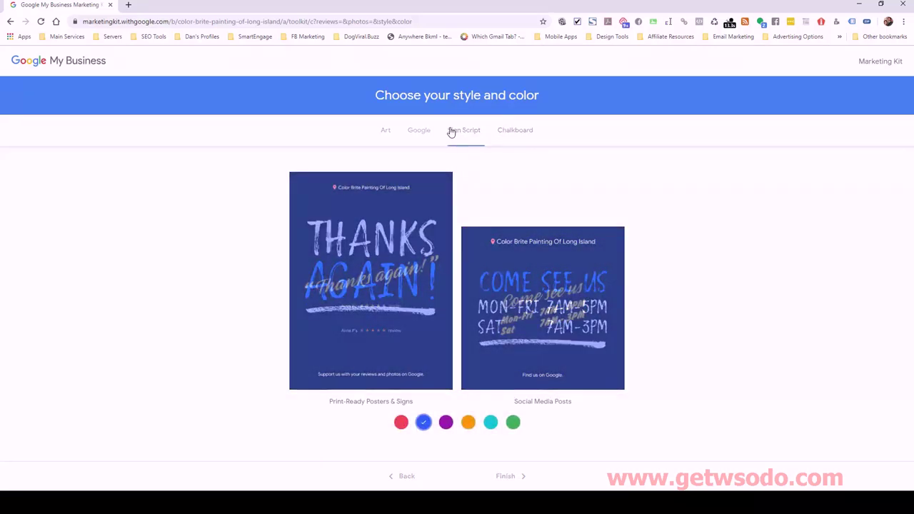
pyautogui.click(513, 133)
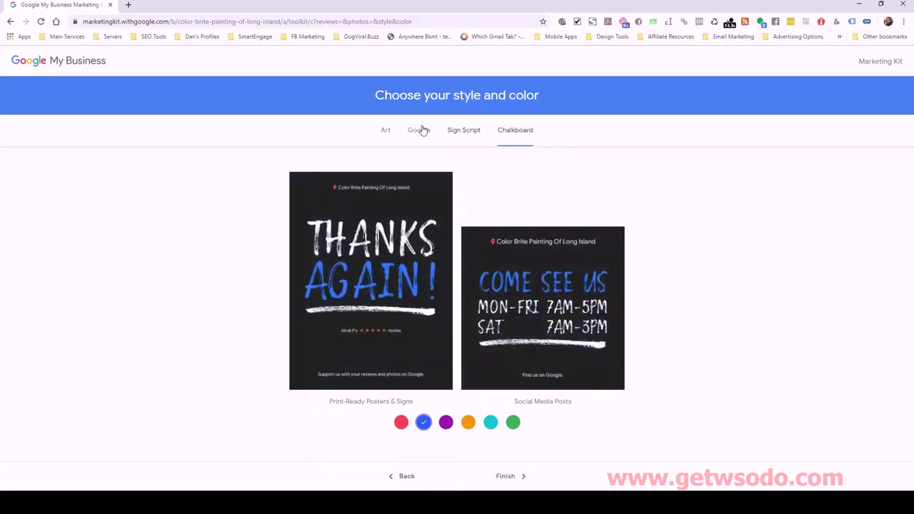
pyautogui.click(421, 130)
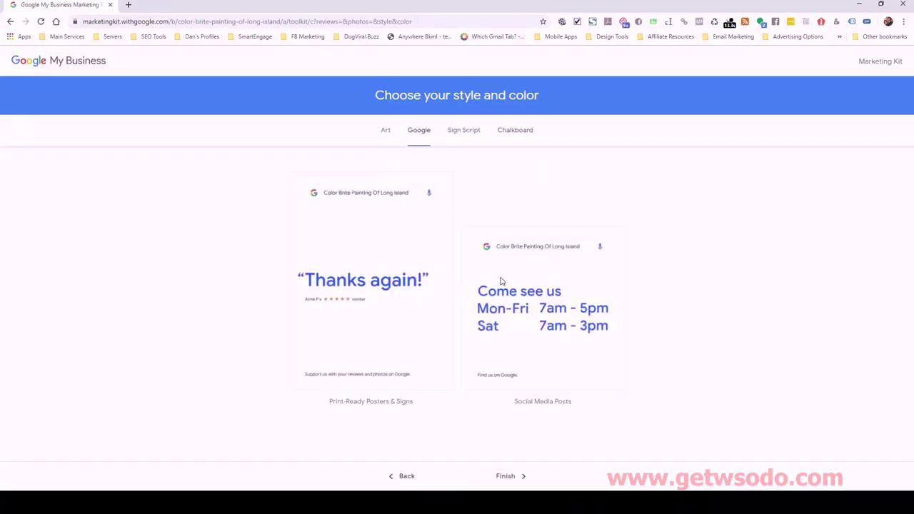
# Enlarge the "Thanks again!" poster to its full-size preview.
pyautogui.rightClick(363, 265)
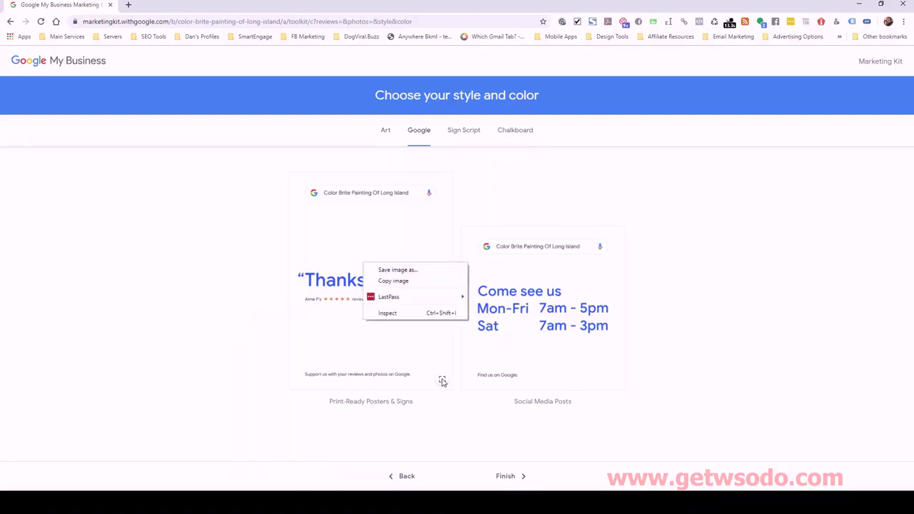
pyautogui.click(214, 382)
pyautogui.click(443, 381)
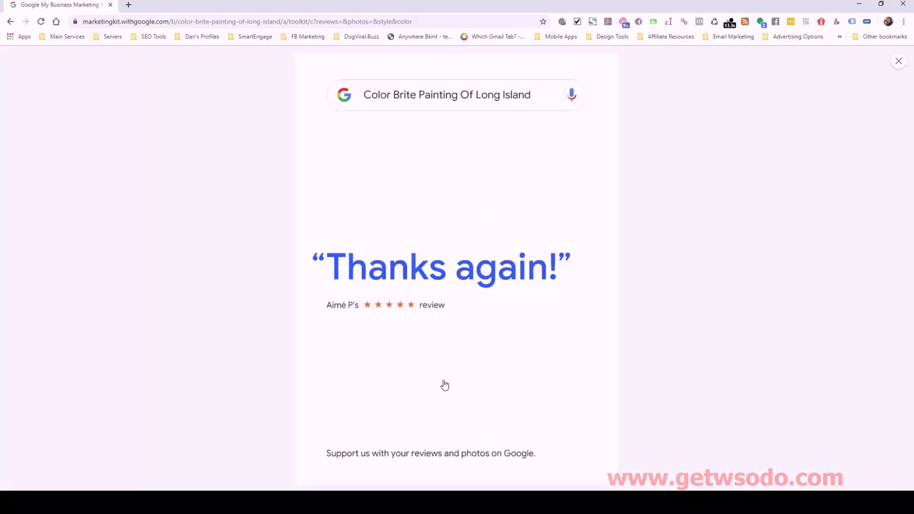
# Save the enlarged poster as a PNG named "color brite painting of long island honest review" in the "color brite" folder within Pictures.
pyautogui.rightClick(461, 203)
pyautogui.click(476, 207)
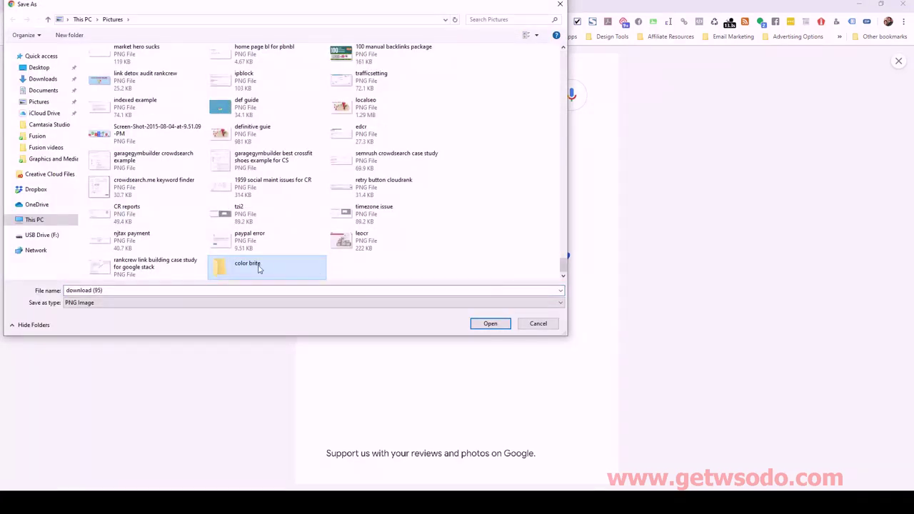
pyautogui.doubleClick(259, 268)
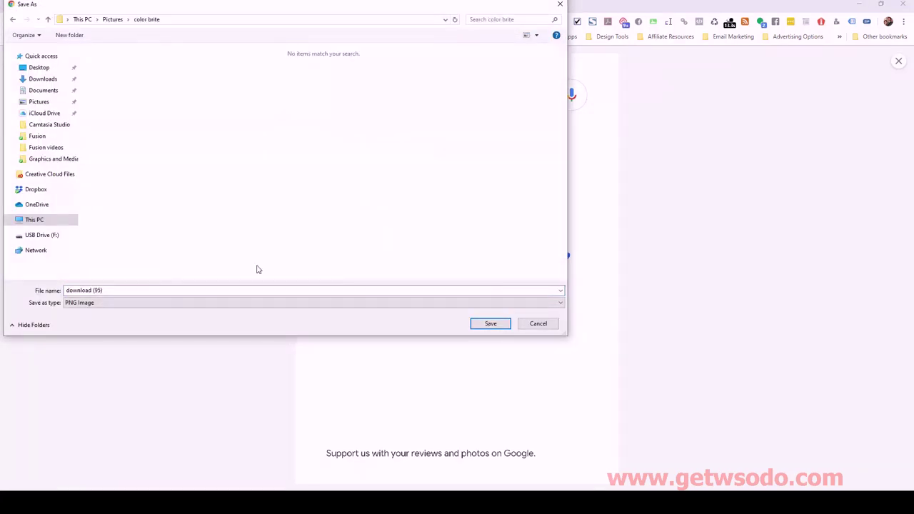
pyautogui.click(196, 292)
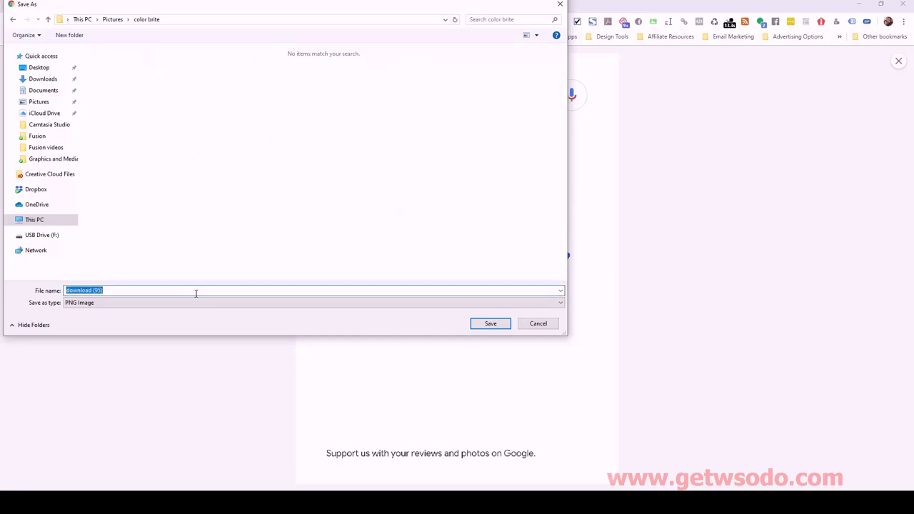
pyautogui.write('review')
pyautogui.write('ting')
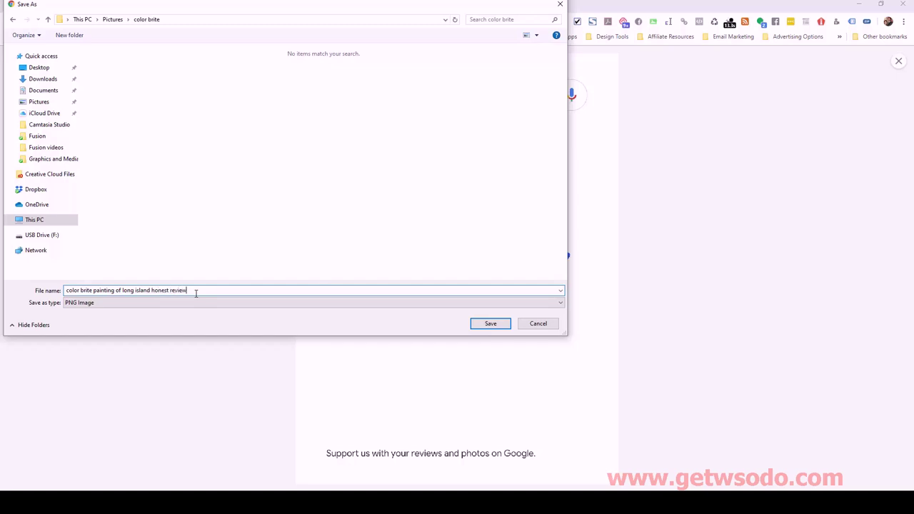
pyautogui.click(478, 326)
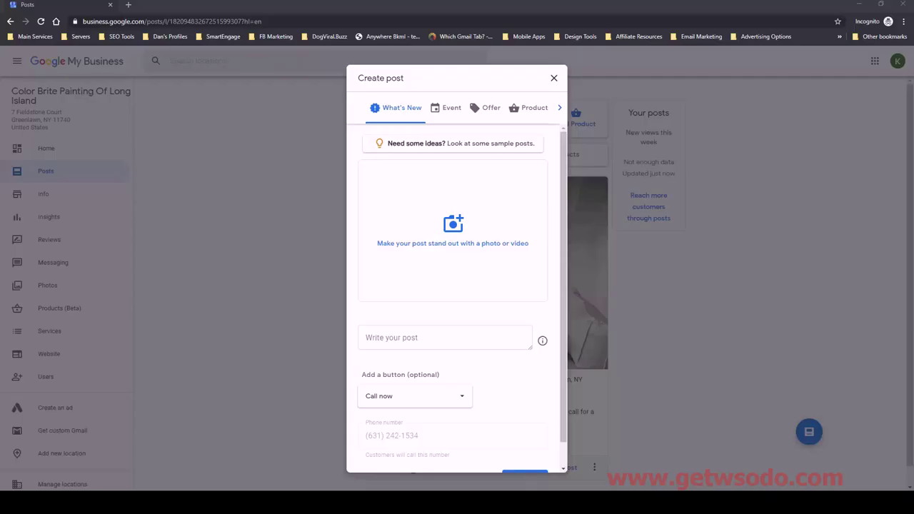
# Return to the post draft and upload the saved "honest review" image from the "color brite" folder as its photo.
pyautogui.click(756, 281)
pyautogui.click(461, 230)
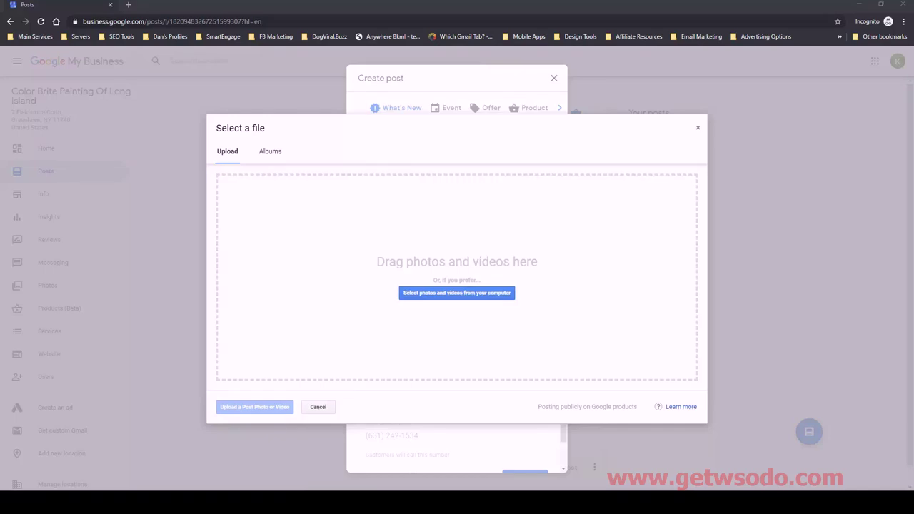
pyautogui.moveTo(913, 107); pyautogui.dragTo(699, 107)
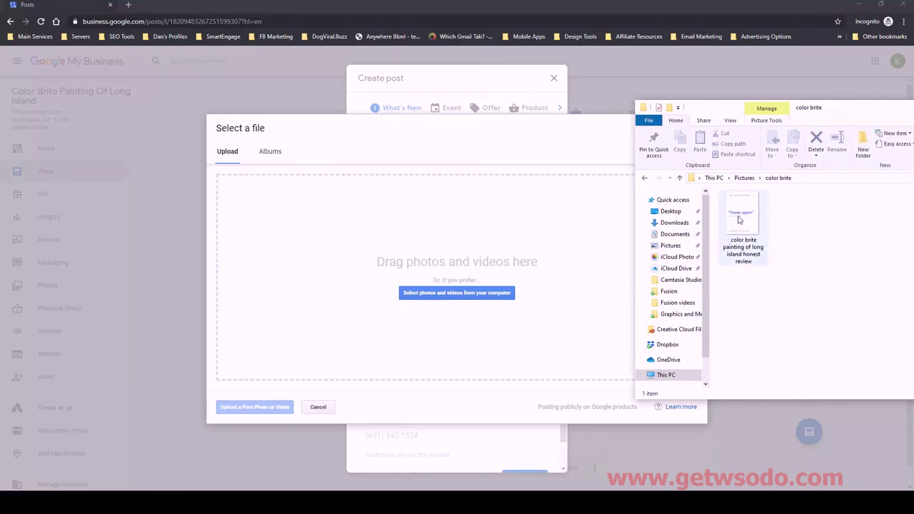
pyautogui.moveTo(740, 217); pyautogui.dragTo(478, 262)
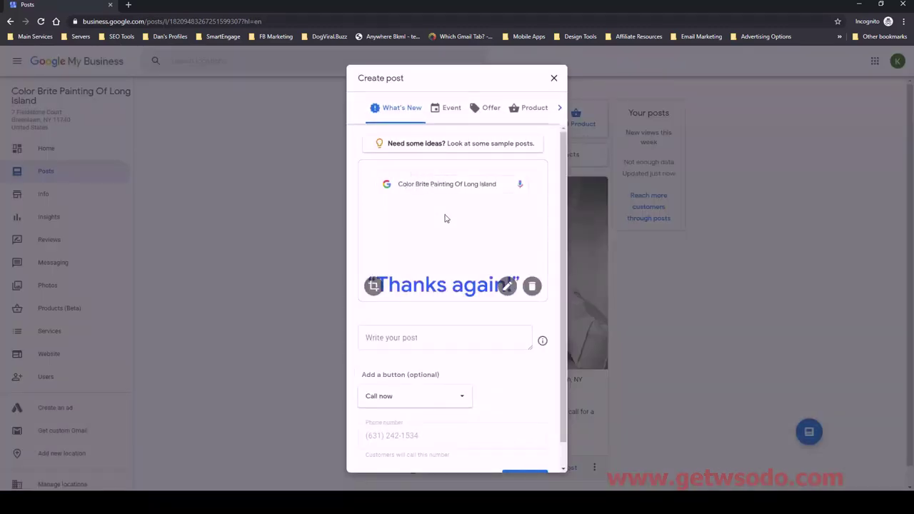
# Open the Google review of Color Brite Painting Of Long Island from its search listing and copy the full review text.
pyautogui.click(450, 344)
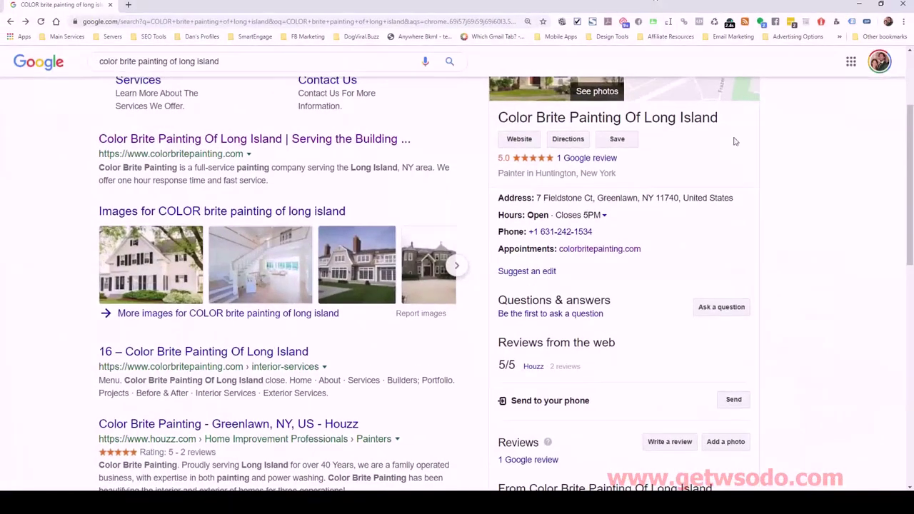
pyautogui.click(593, 163)
pyautogui.moveTo(377, 310); pyautogui.dragTo(284, 285)
pyautogui.rightClick(284, 285)
pyautogui.click(305, 292)
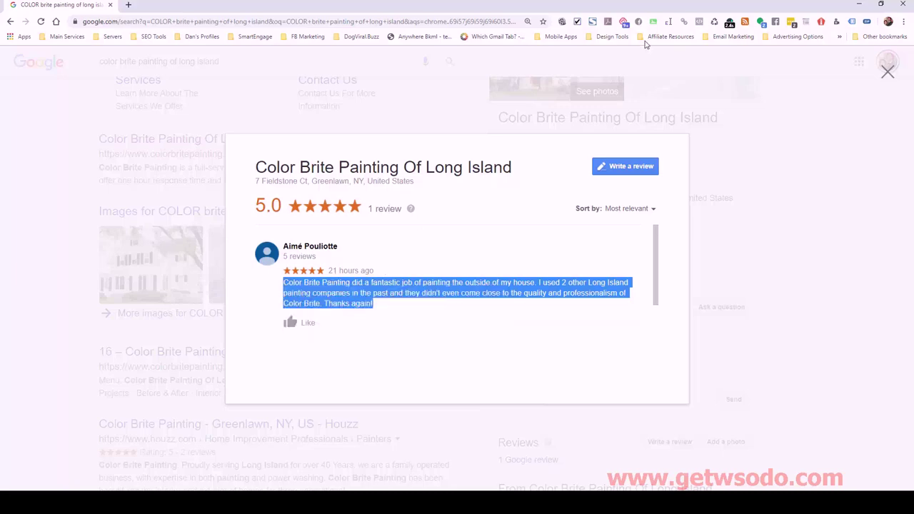
# Return to the post draft, paste the copied review in quotation marks as its text, and enlarge the text box to show it all.
pyautogui.press('super+Down')
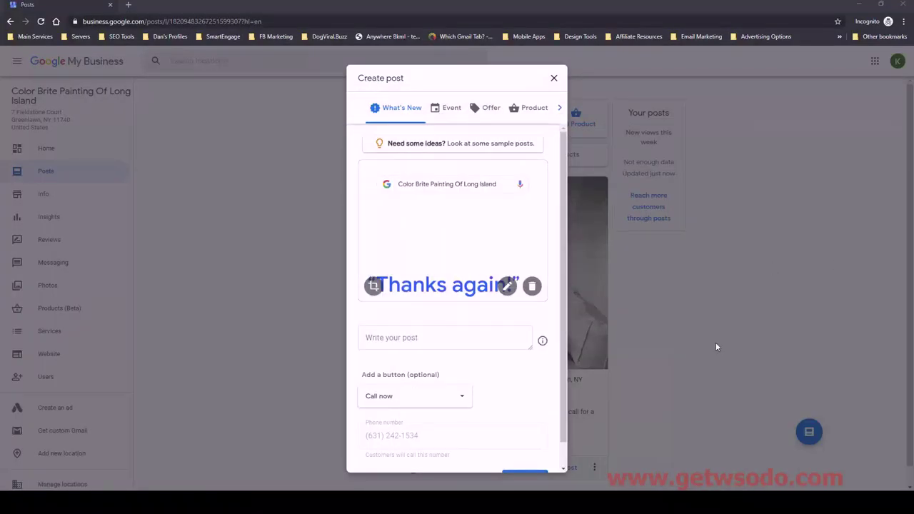
pyautogui.click(426, 340)
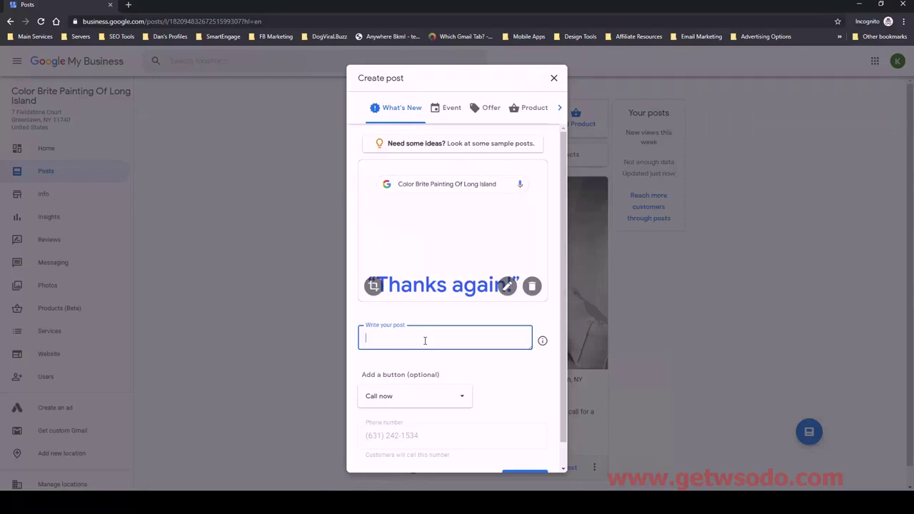
pyautogui.hotkey('ctrl', 'v')
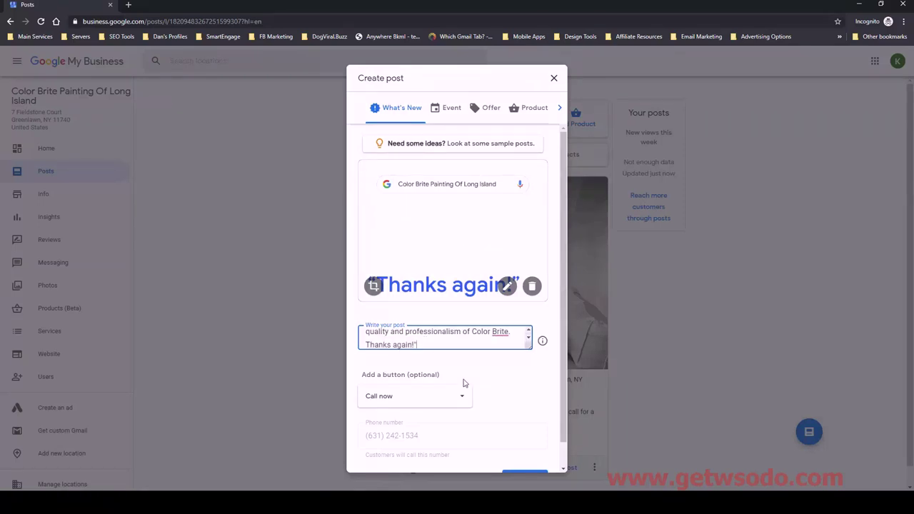
pyautogui.moveTo(531, 348); pyautogui.dragTo(539, 419)
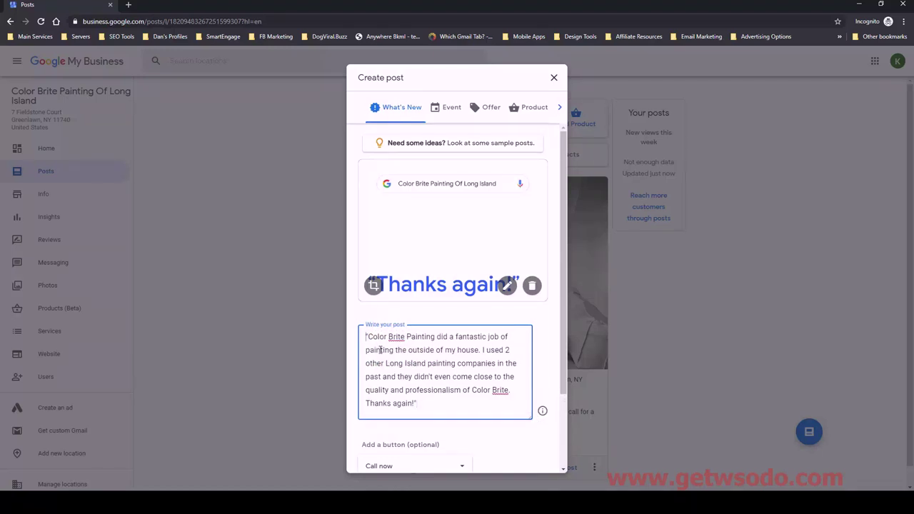
# Add the introductory line "Just one of our many happy customers:" on its own line above the quoted review.
pyautogui.write('A')
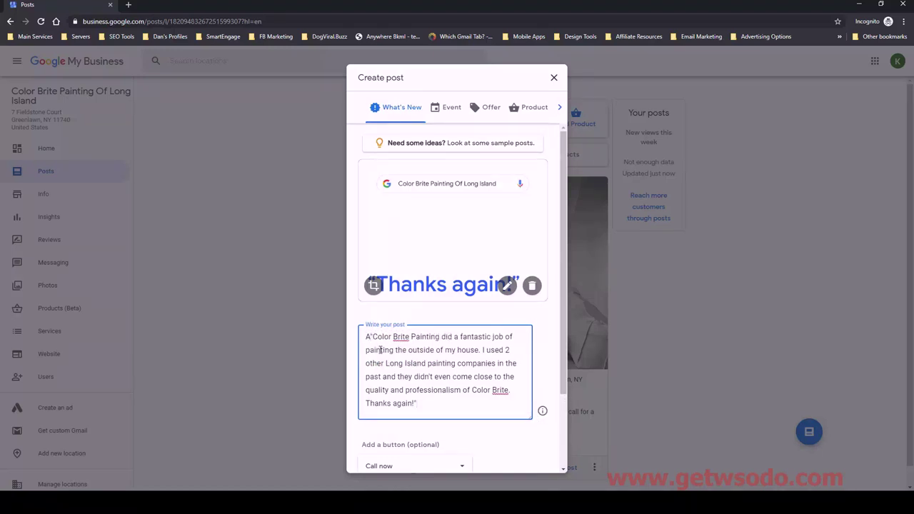
pyautogui.press('BackSpace')
pyautogui.write('Just one of ')
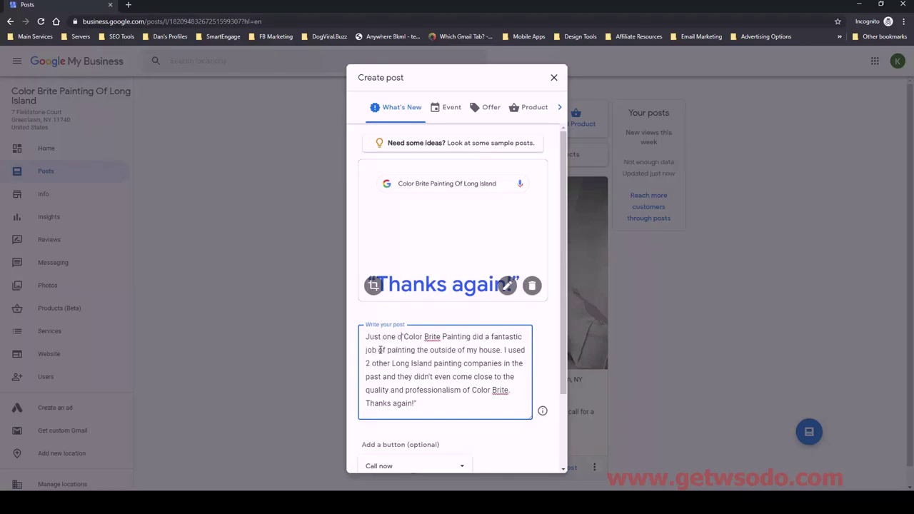
pyautogui.write('our many ')
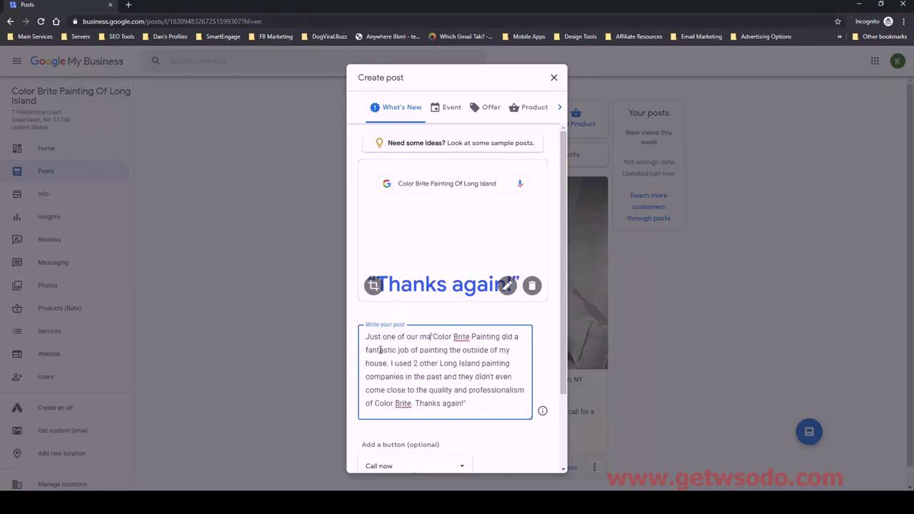
pyautogui.write('happy cust')
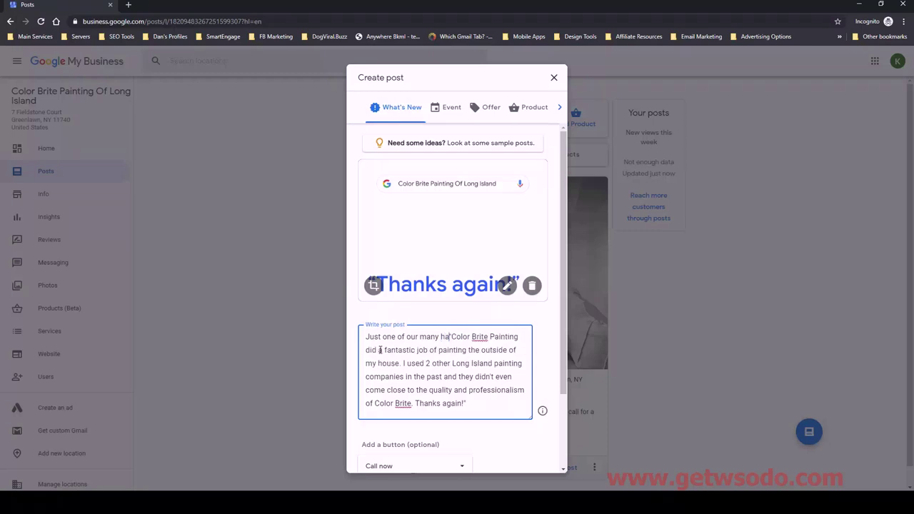
pyautogui.write('omers')
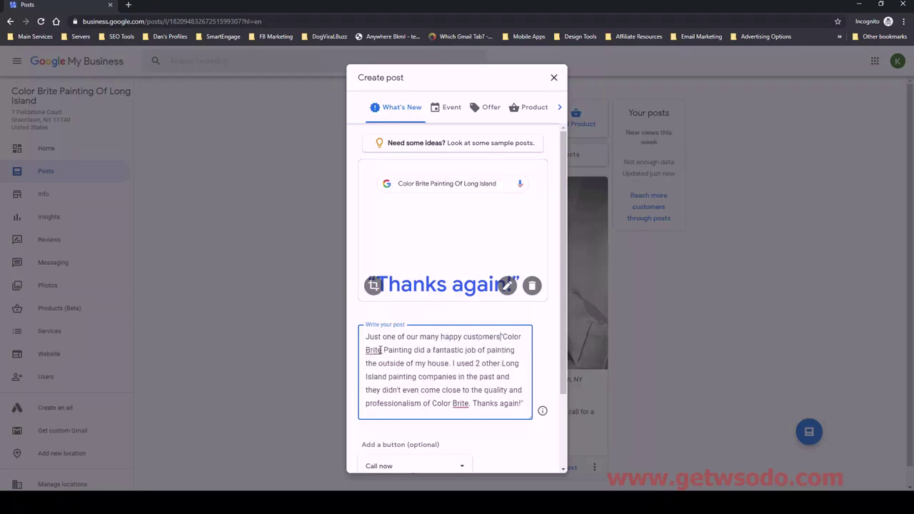
pyautogui.write(':')
pyautogui.press('Return')
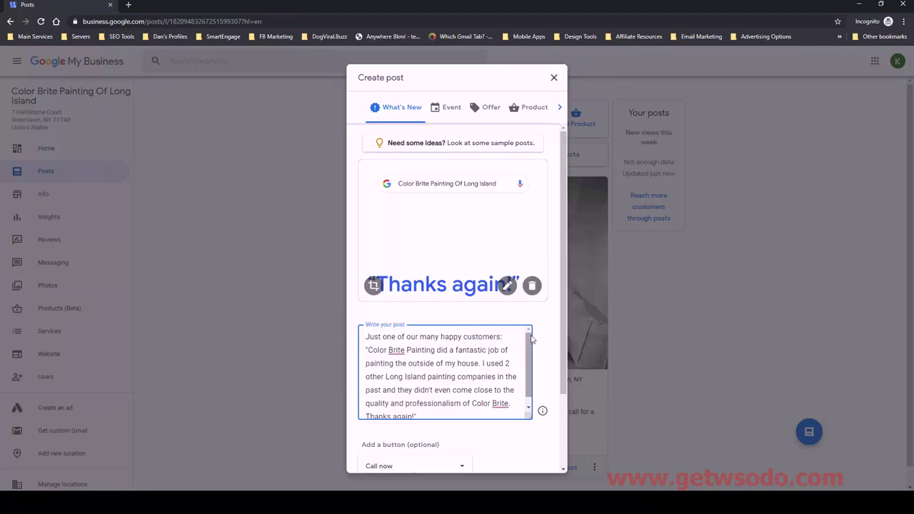
# Check the end of the post text and publish the post.
pyautogui.moveTo(529, 346); pyautogui.dragTo(530, 353)
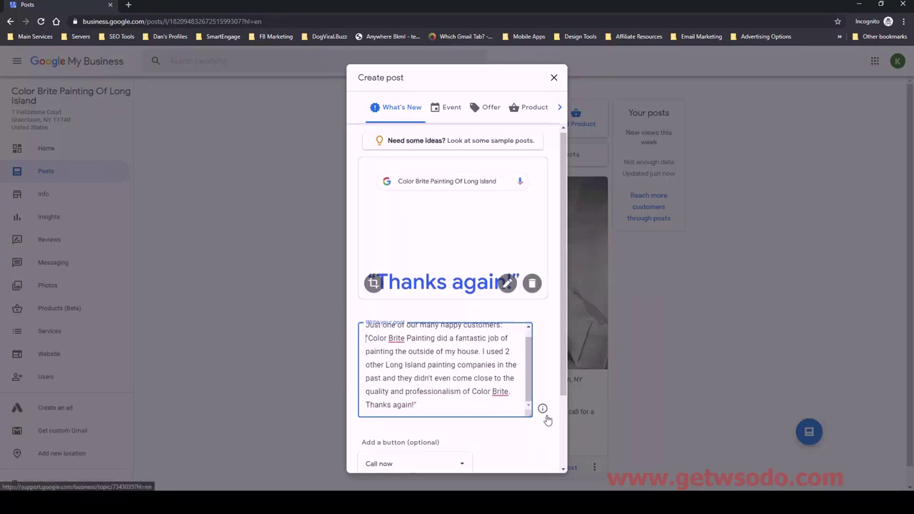
pyautogui.scroll(-2, 545, 415)
pyautogui.click(527, 453)
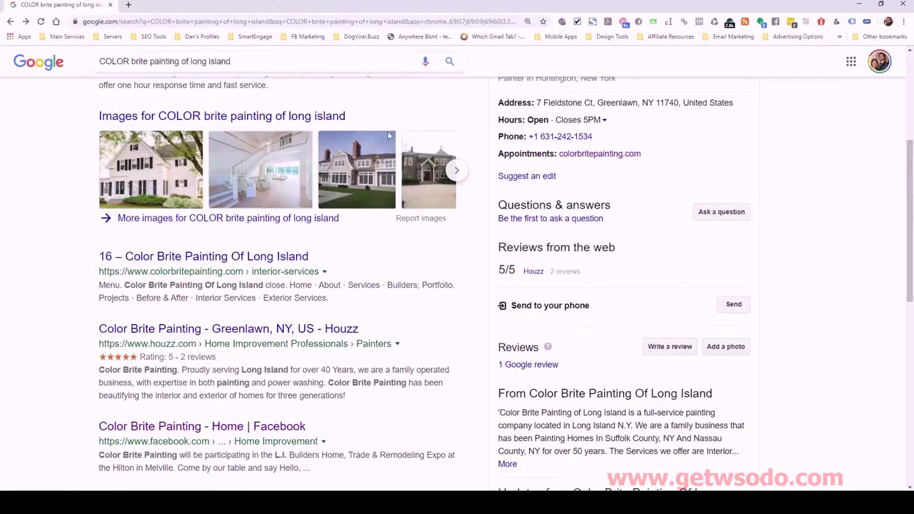
# Rerun the Google search for "COLOR brite painting of long island" and check the business listing for the new post.
pyautogui.click(452, 64)
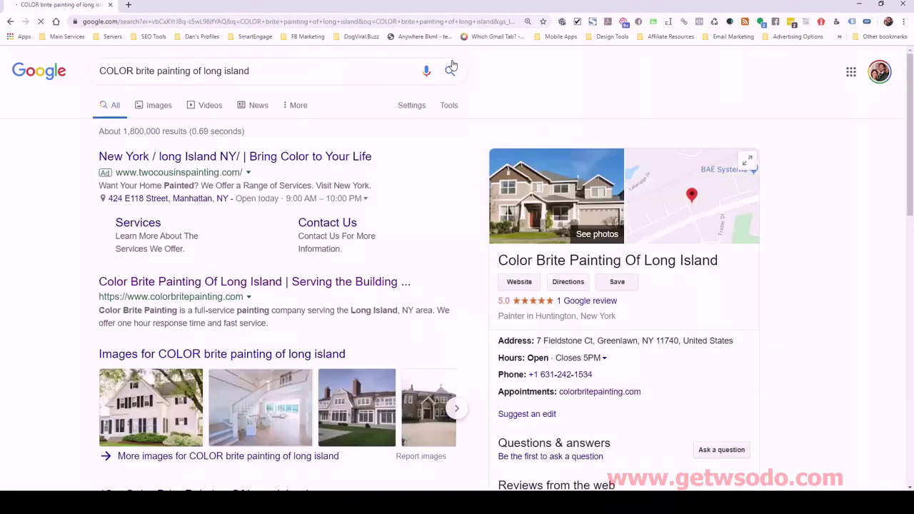
pyautogui.scroll(-4, 652, 251)
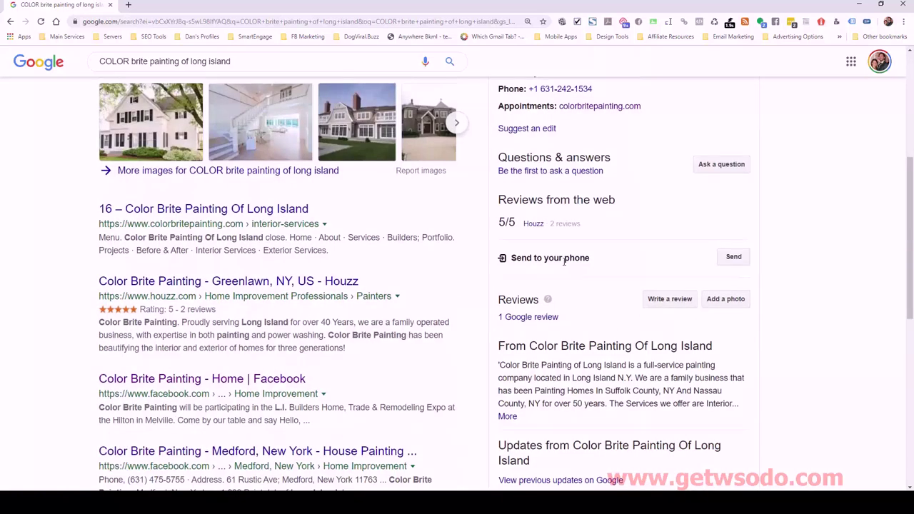
pyautogui.scroll(-1, 575, 345)
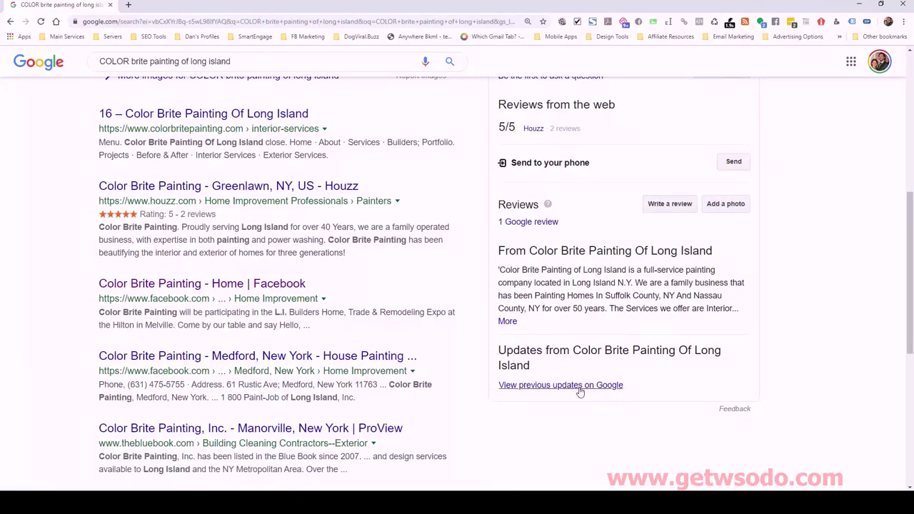
pyautogui.scroll(2, 643, 325)
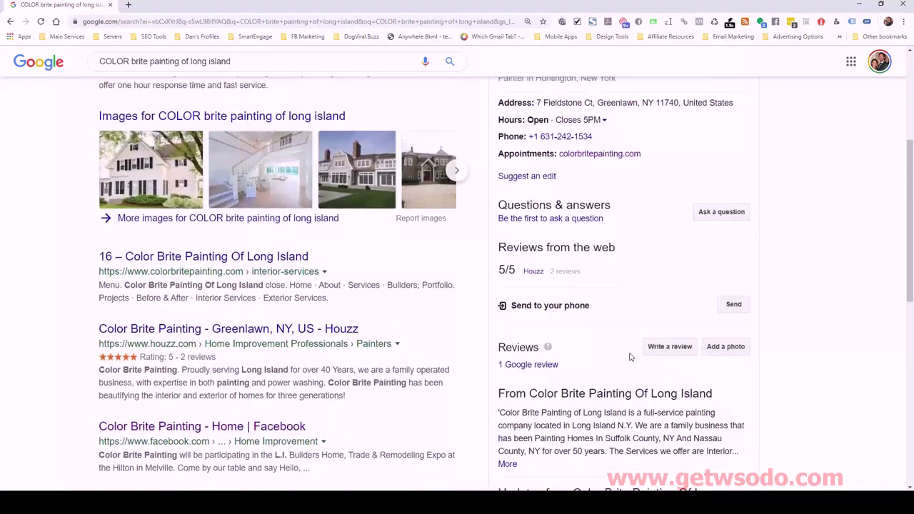
pyautogui.scroll(2, 670, 367)
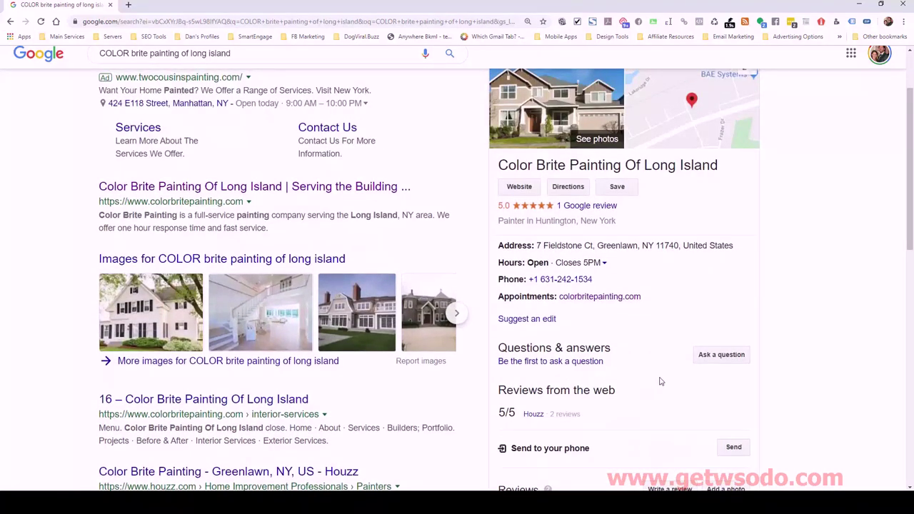
pyautogui.scroll(2, 645, 347)
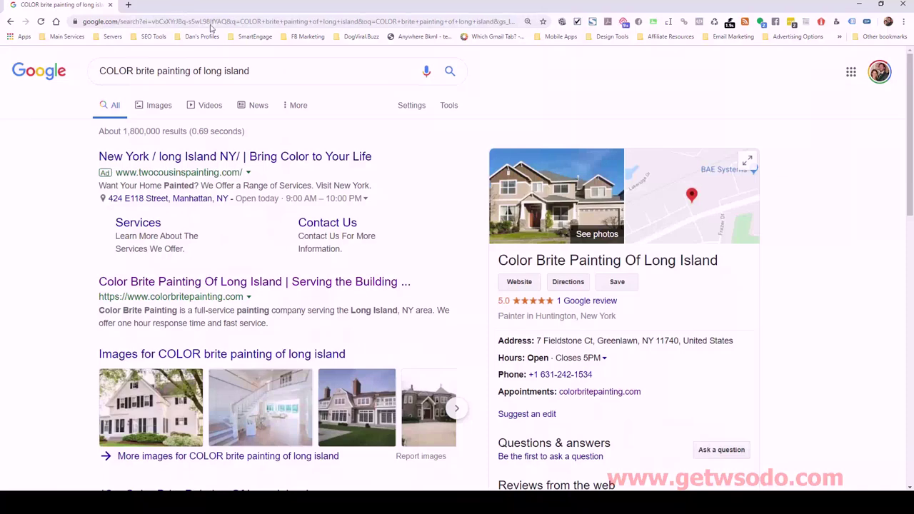
# Return to the Google My Business posts, open the sharing options of the new "Thanks again!" post, and copy its link.
pyautogui.hotkey('alt', 'Tab')
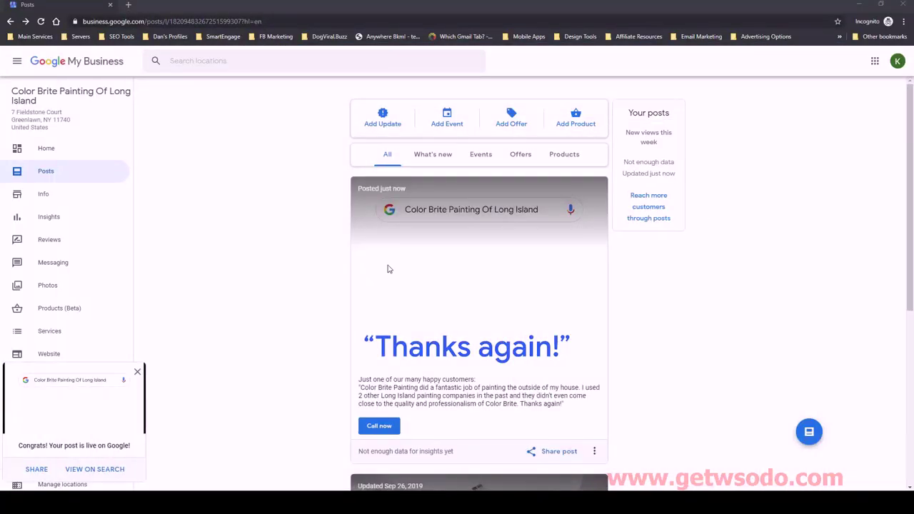
pyautogui.scroll(-2, 471, 335)
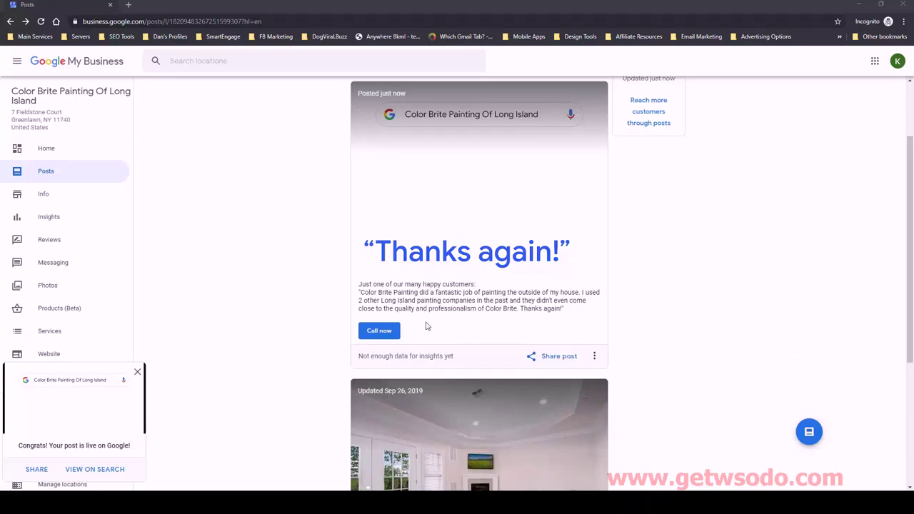
pyautogui.click(554, 362)
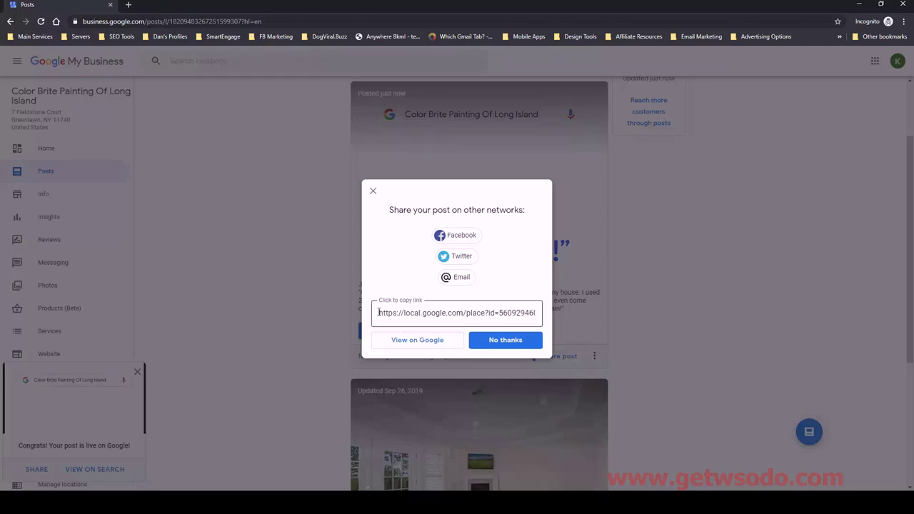
pyautogui.moveTo(394, 313); pyautogui.dragTo(379, 313)
pyautogui.click(412, 316)
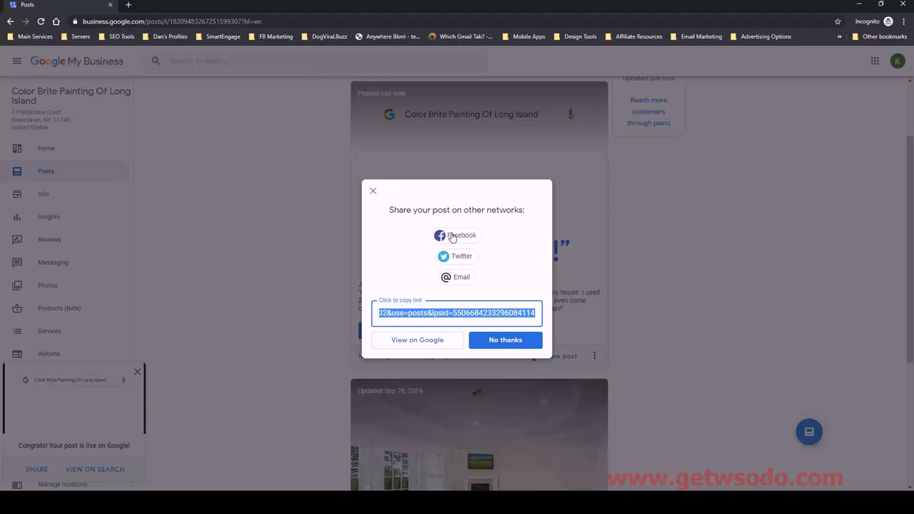
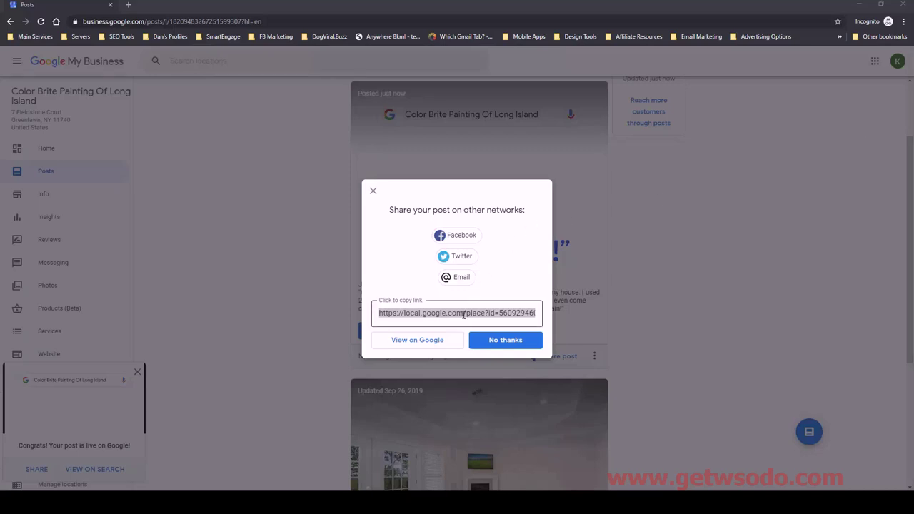
pyautogui.rightClick(464, 315)
pyautogui.click(483, 323)
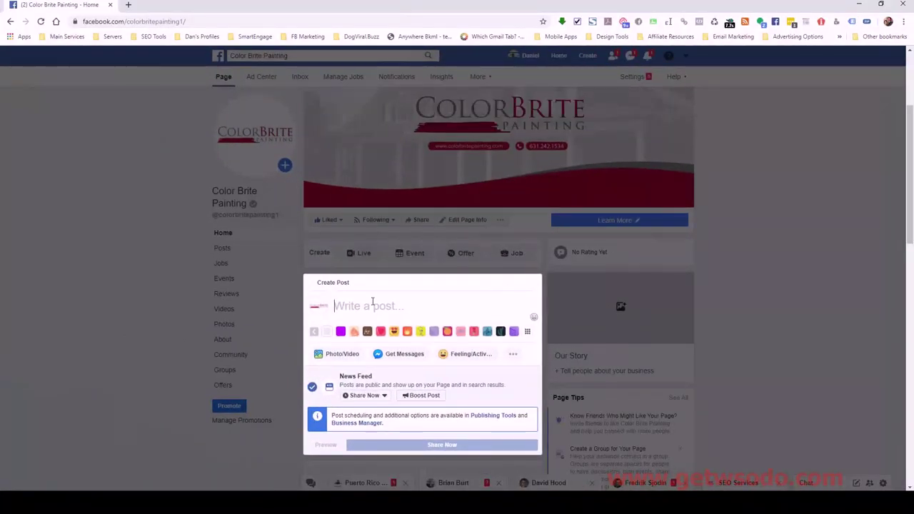
# On the Color Brite Painting Facebook page, paste the copied link into a new post to generate its preview.
pyautogui.click(372, 301)
pyautogui.hotkey('ctrl', 'v')
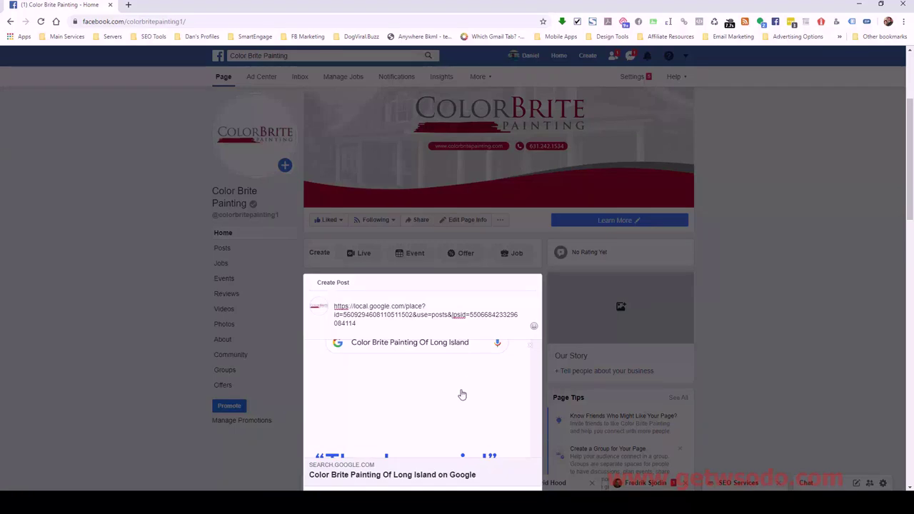
pyautogui.scroll(-2, 882, 299)
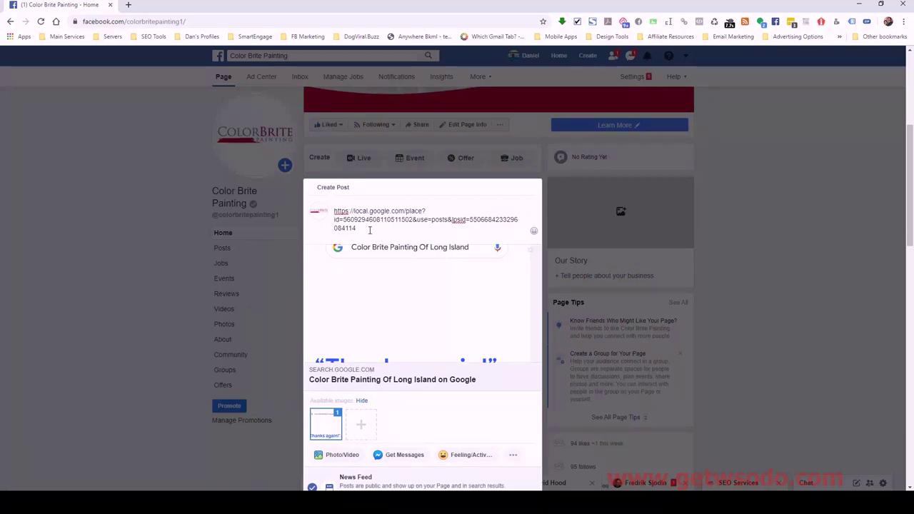
# Delete the link text from the Facebook post, keeping the link preview attached.
pyautogui.moveTo(370, 230); pyautogui.dragTo(336, 211)
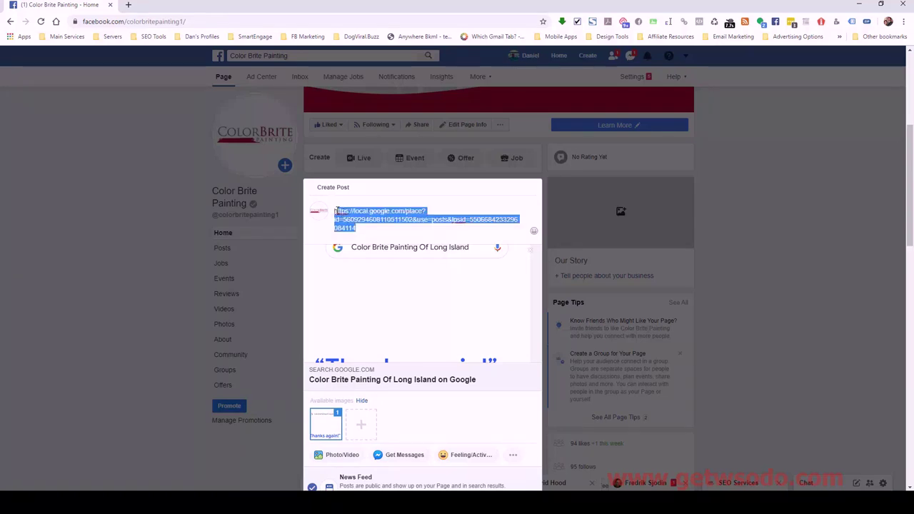
pyautogui.press('BackSpace')
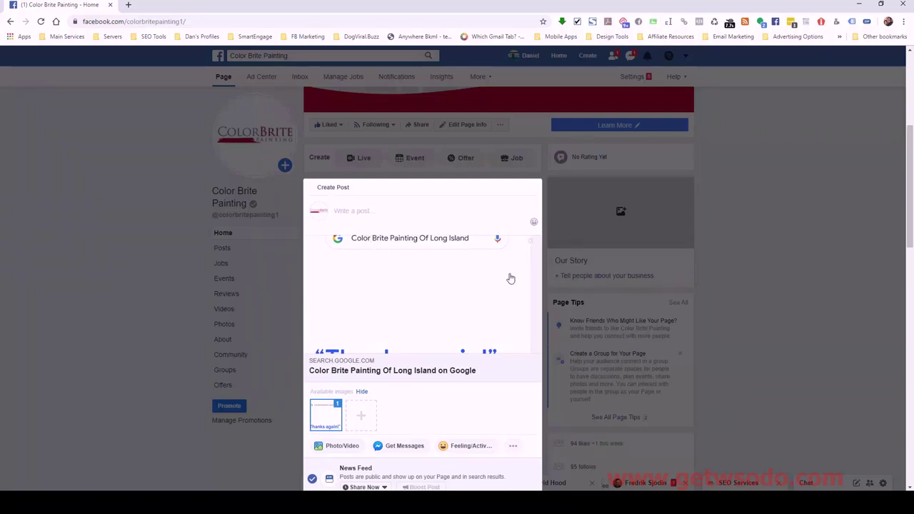
pyautogui.scroll(-1, 463, 343)
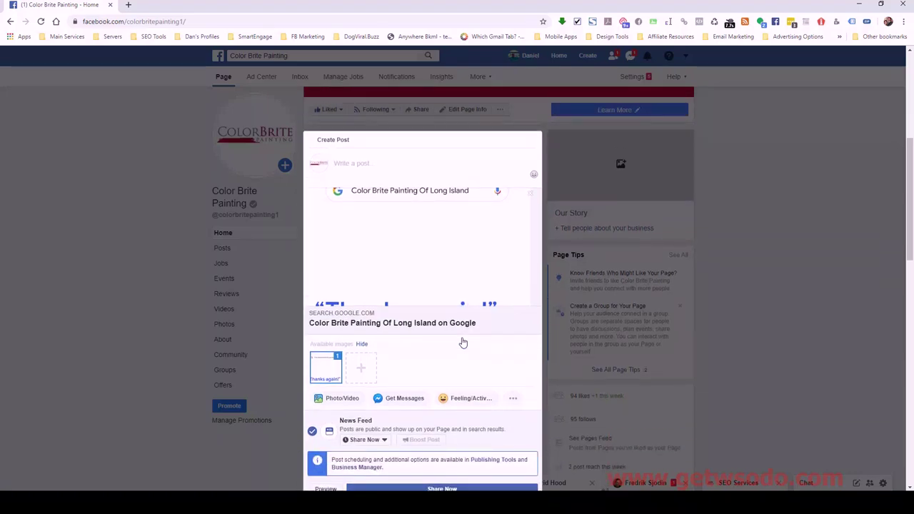
pyautogui.scroll(3, 420, 303)
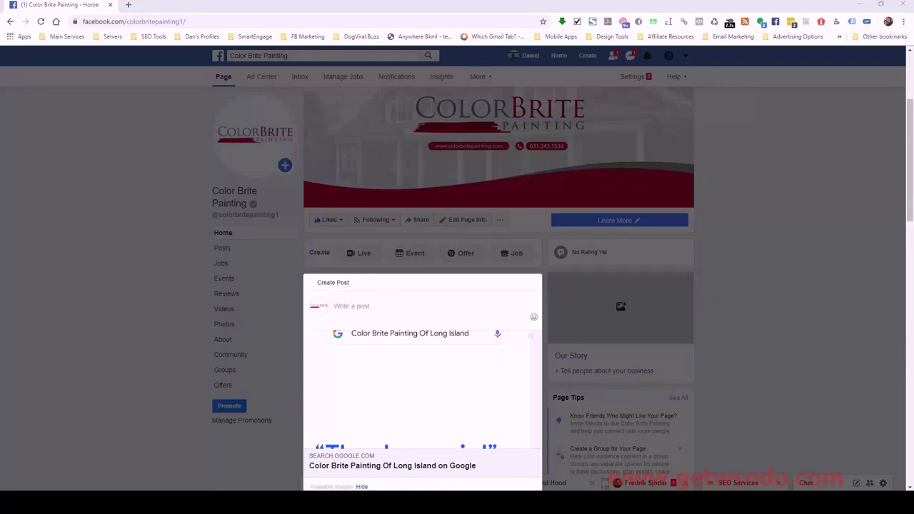
# Paste the quoted customer review as the Facebook post's text and share the post now.
pyautogui.click(379, 306)
pyautogui.hotkey('ctrl', 'v')
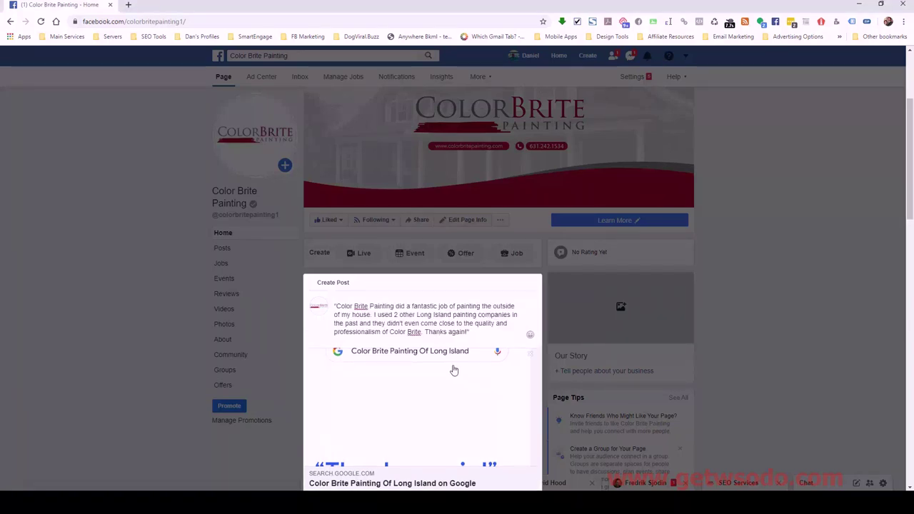
pyautogui.scroll(-2, 457, 383)
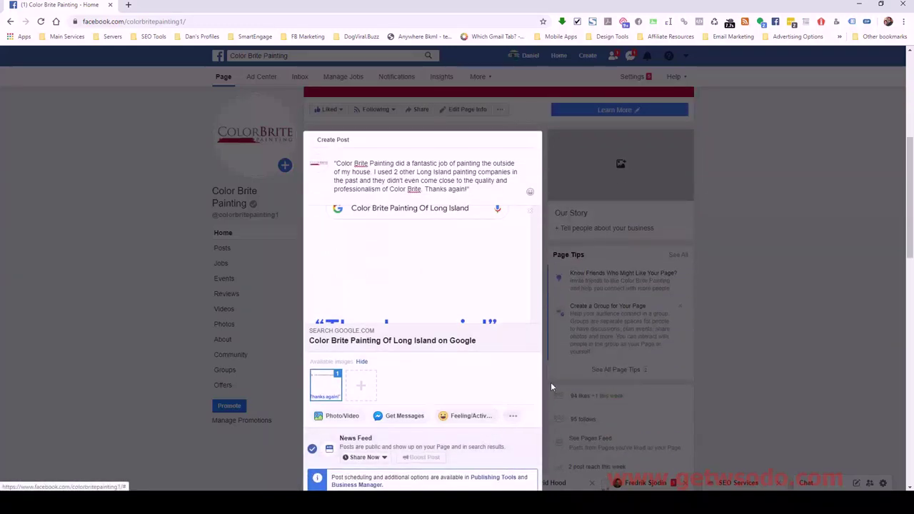
pyautogui.scroll(-2, 750, 400)
pyautogui.click(443, 365)
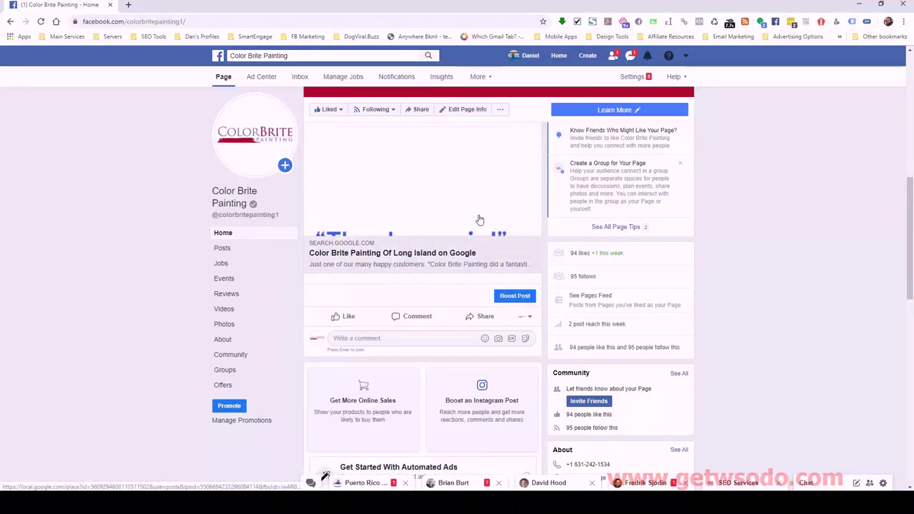
# Check the published Facebook post by opening its link to the Google post, and dismiss the post-sharing dialog in Google My Business.
pyautogui.scroll(1, 482, 229)
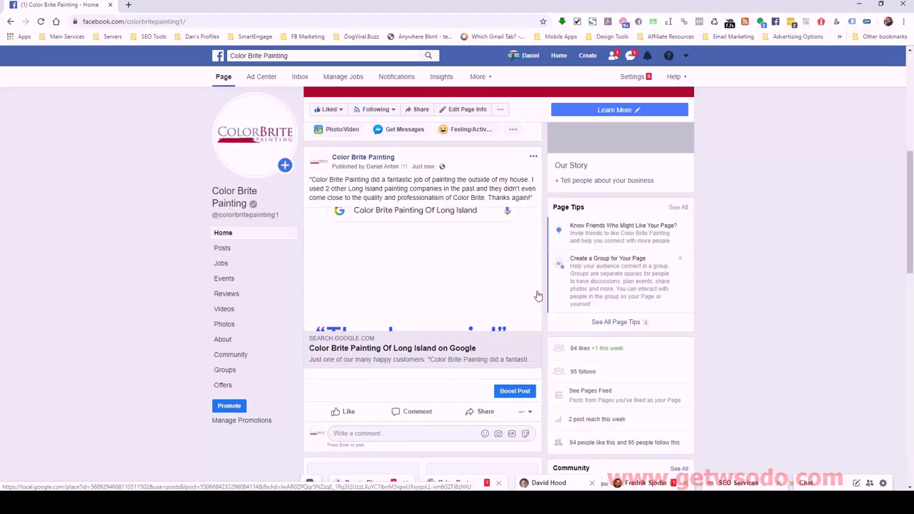
pyautogui.click(435, 261)
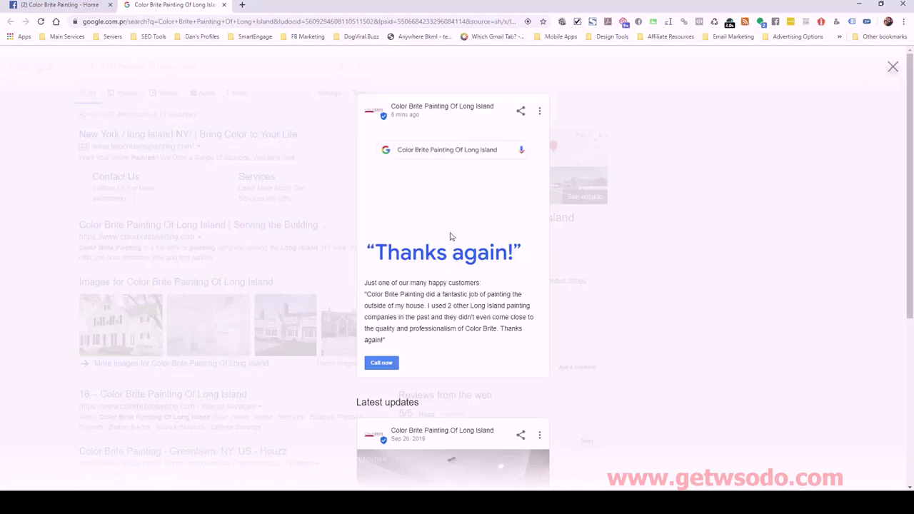
pyautogui.click(224, 5)
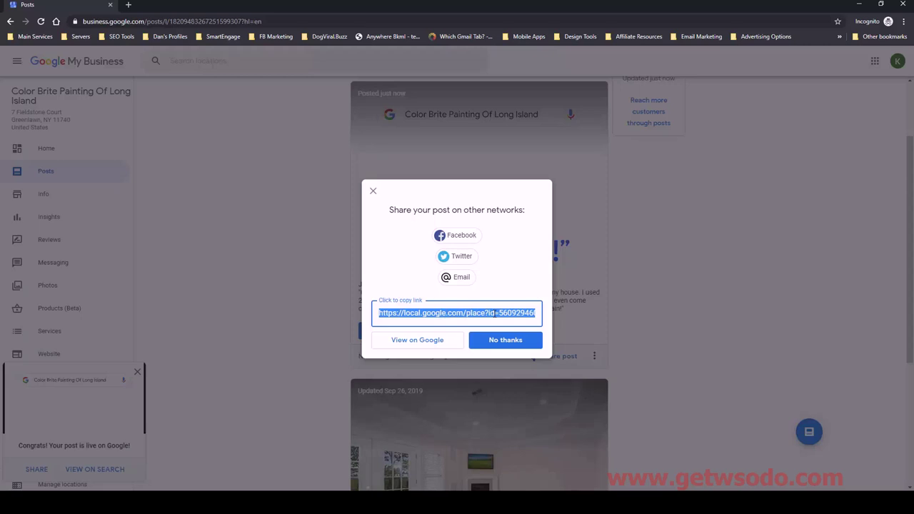
pyautogui.click(504, 340)
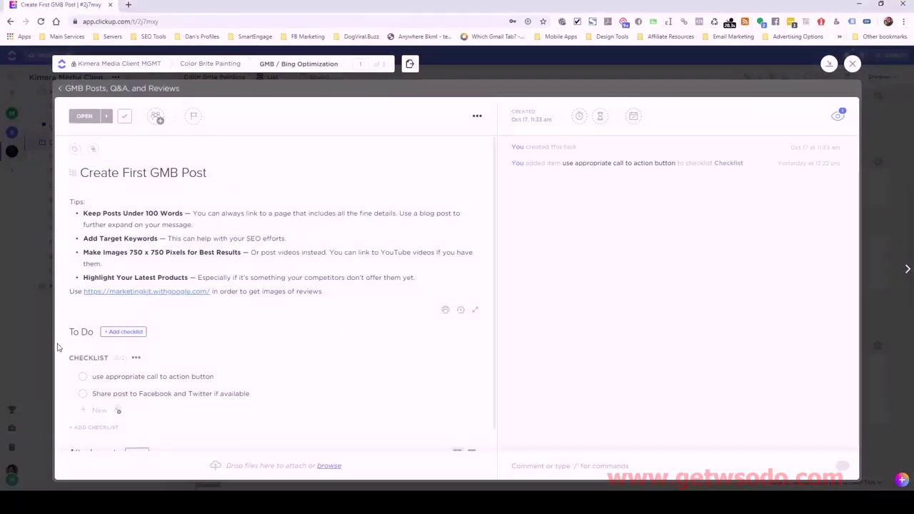
# In ClickUp, complete both checklist items of "Create First GMB Post" and mark that subtask closed in its parent task.
pyautogui.moveTo(153, 377)
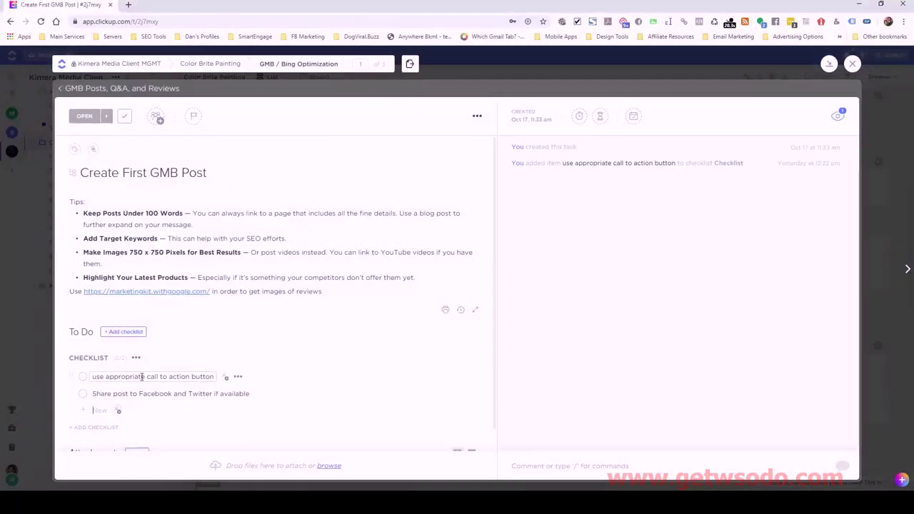
pyautogui.click(82, 377)
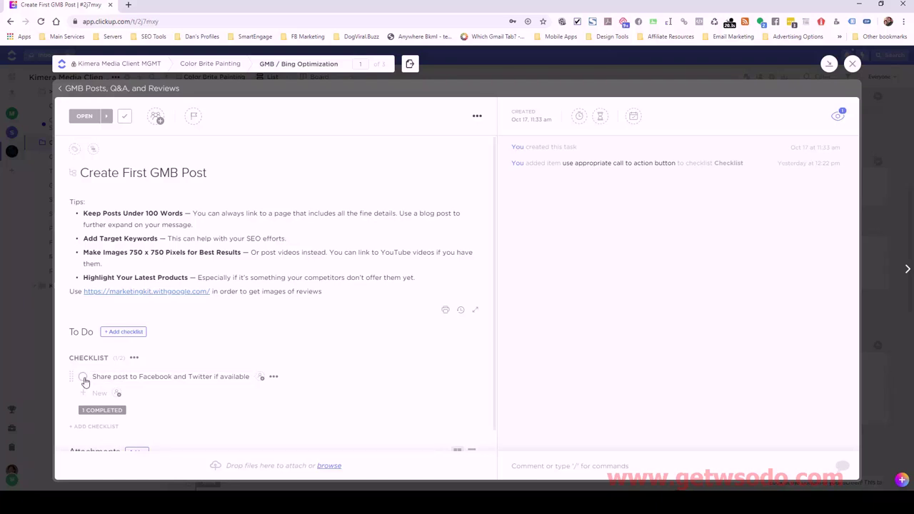
pyautogui.click(83, 377)
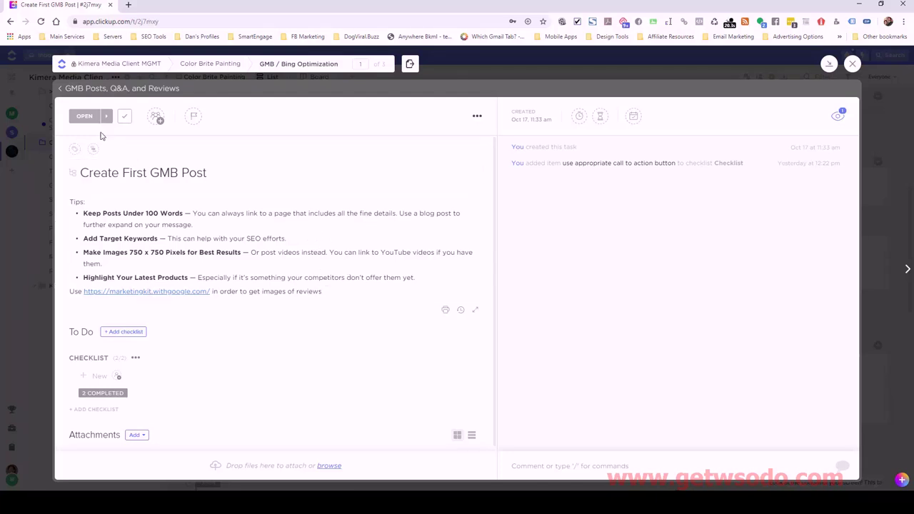
pyautogui.click(63, 89)
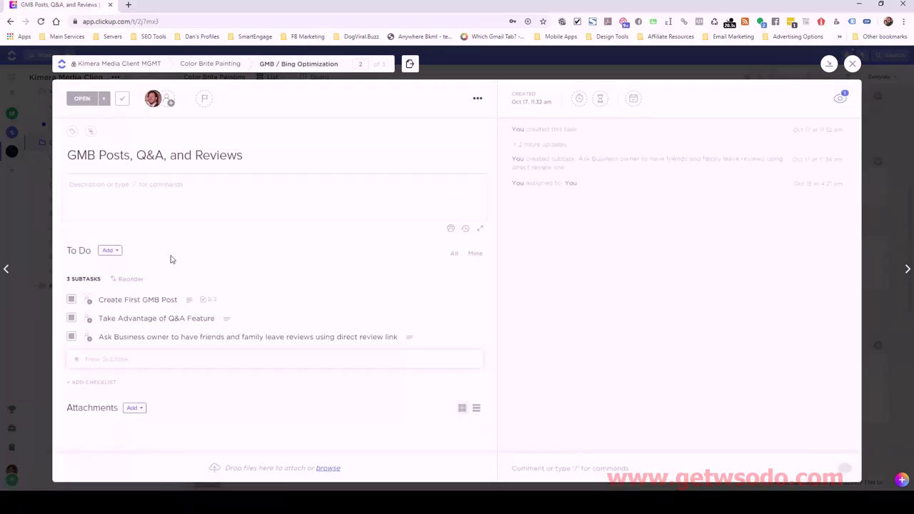
pyautogui.click(71, 300)
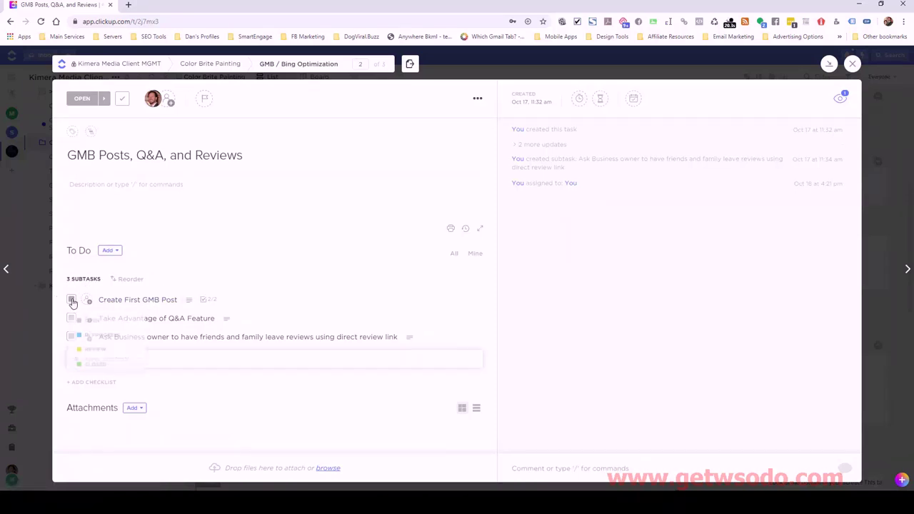
pyautogui.click(93, 365)
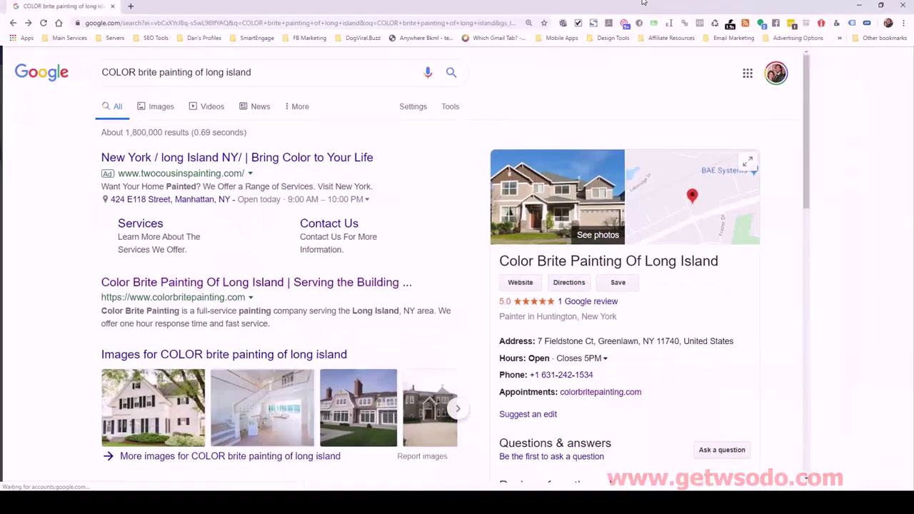
# In the Google search results for Color Brite Painting Of Long Island, open the form for asking the business a question.
pyautogui.scroll(-3, 416, 276)
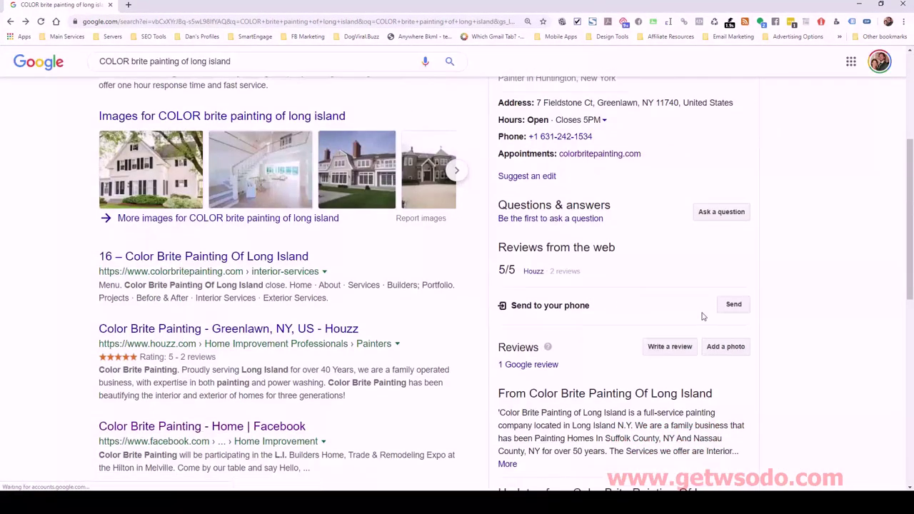
pyautogui.scroll(2, 718, 221)
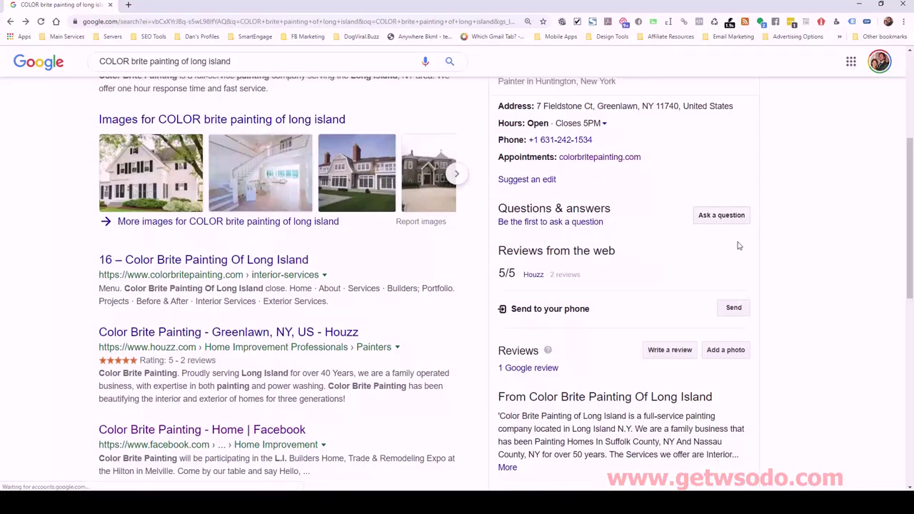
pyautogui.click(718, 308)
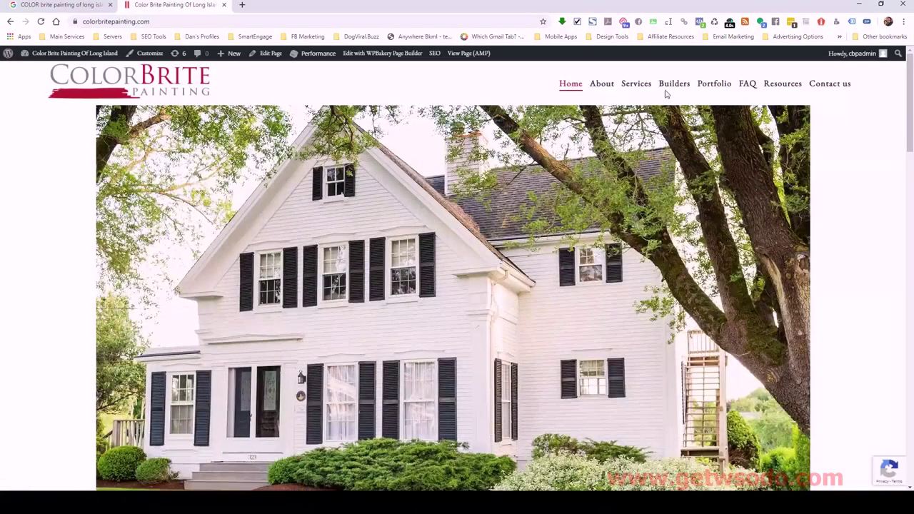
# On the Color Brite website's FAQ page, expand the question about "high quality" paint and copy its question text.
pyautogui.click(749, 86)
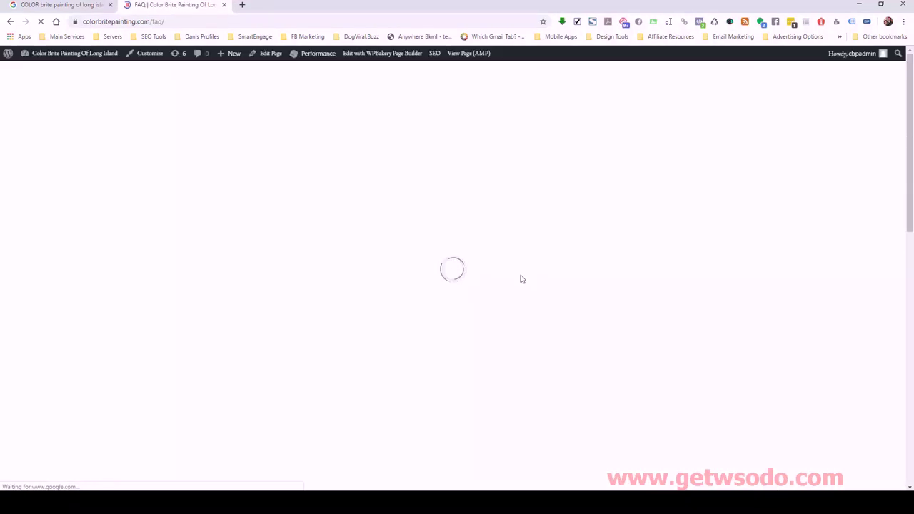
pyautogui.scroll(-4, 572, 300)
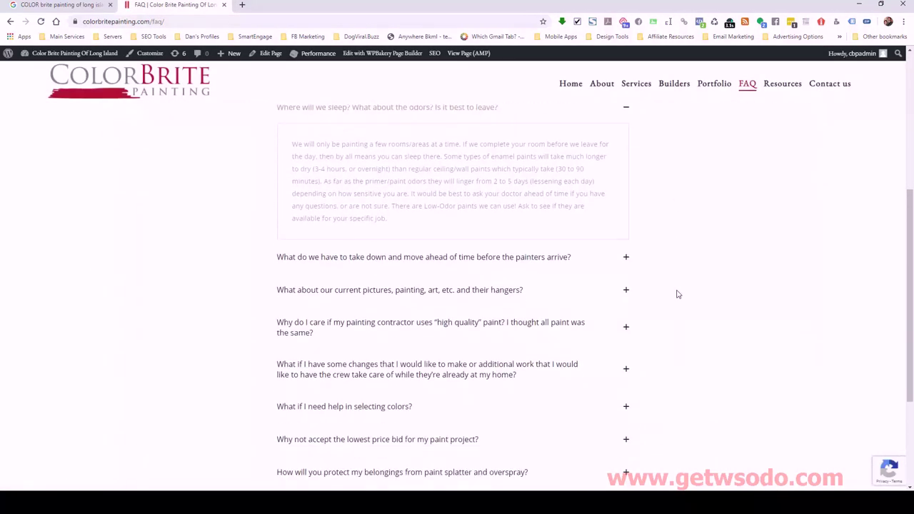
pyautogui.scroll(-1, 672, 290)
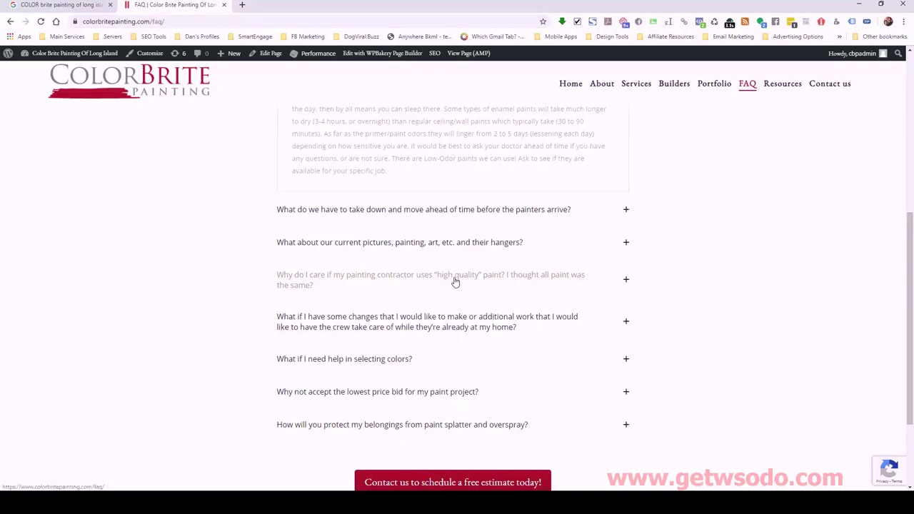
pyautogui.click(627, 281)
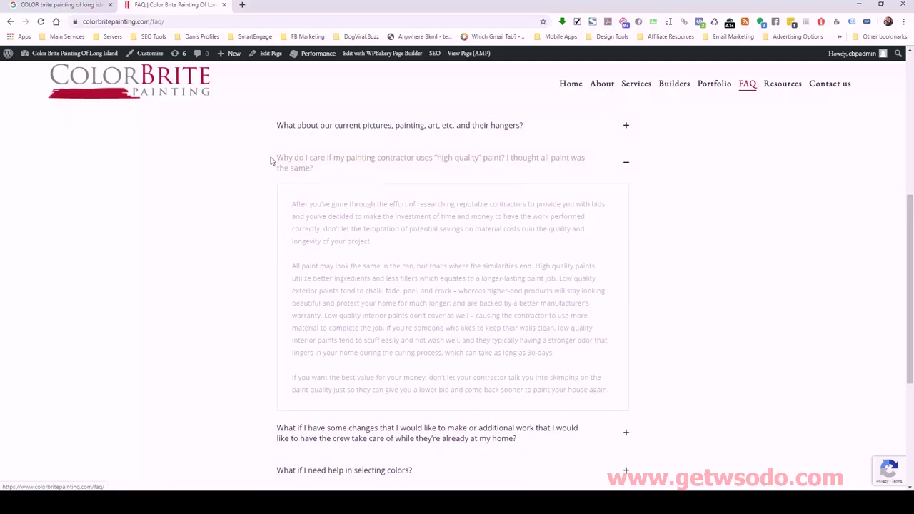
pyautogui.moveTo(274, 160); pyautogui.dragTo(314, 169)
pyautogui.hotkey('ctrl', 'c')
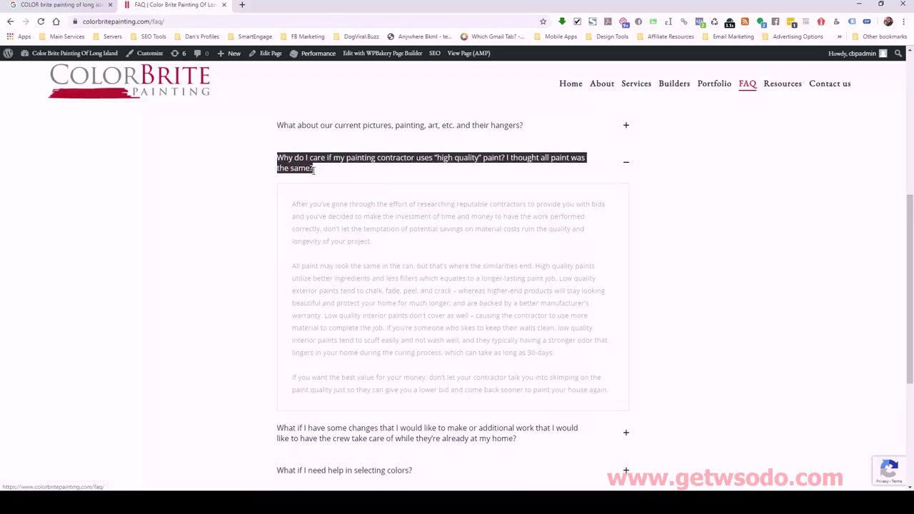
# Paste the copied FAQ question into the Google question form for Color Brite Painting Of Long Island.
pyautogui.click(63, 6)
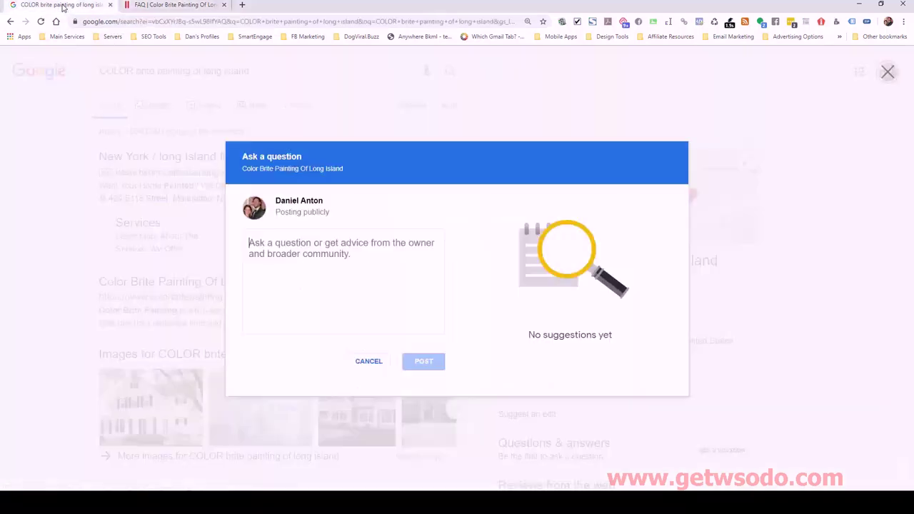
pyautogui.click(335, 255)
pyautogui.hotkey('ctrl', 'v')
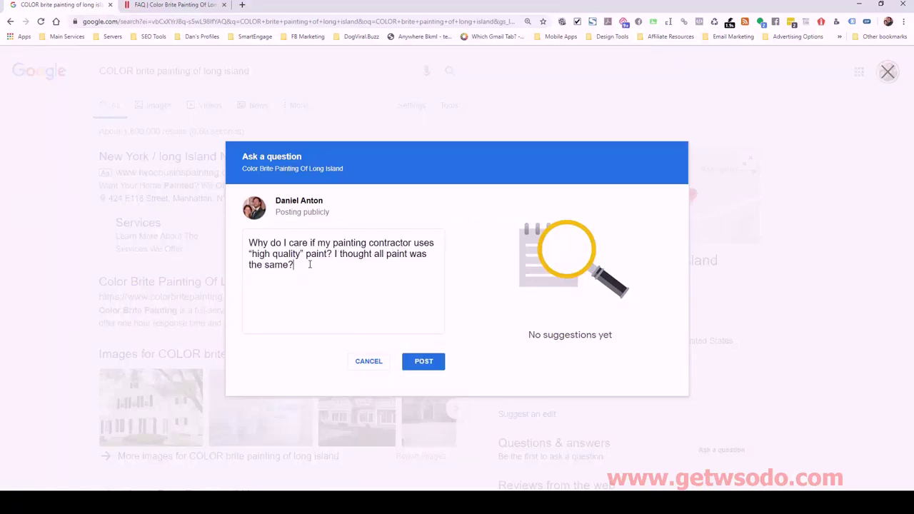
# Replace the question with "Do you use high quality paint for all your projects? Isn't all paint basically the same?" and post it.
pyautogui.moveTo(300, 263); pyautogui.dragTo(248, 243)
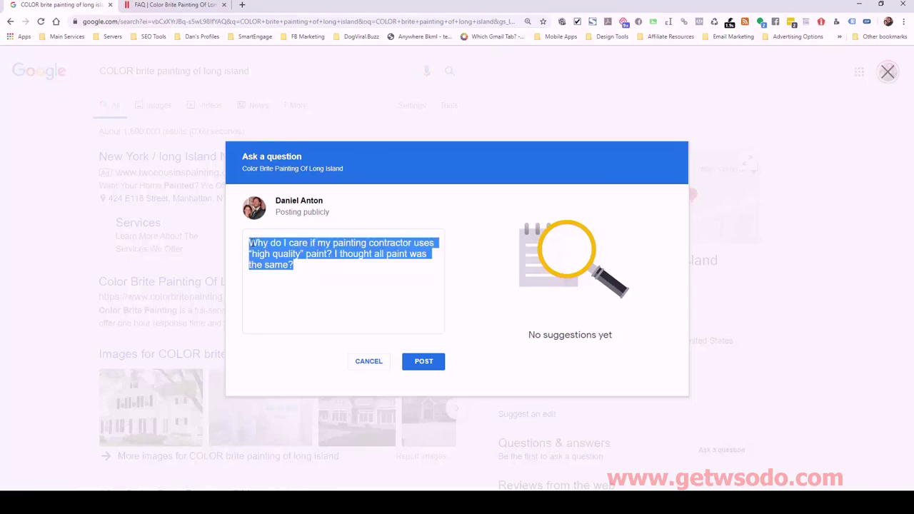
pyautogui.write('Do ')
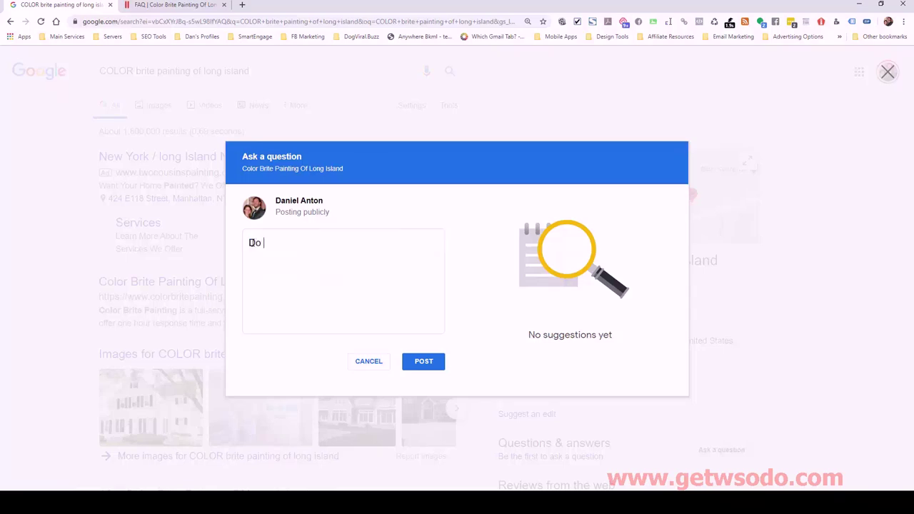
pyautogui.write('you use high q')
pyautogui.press('BackSpace')
pyautogui.write('quality paint ')
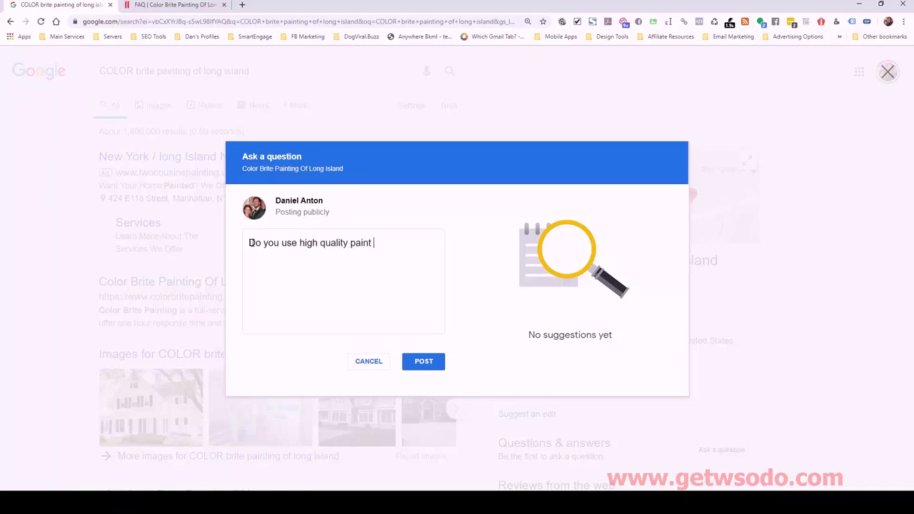
pyautogui.write("for all your projects? Isn't al")
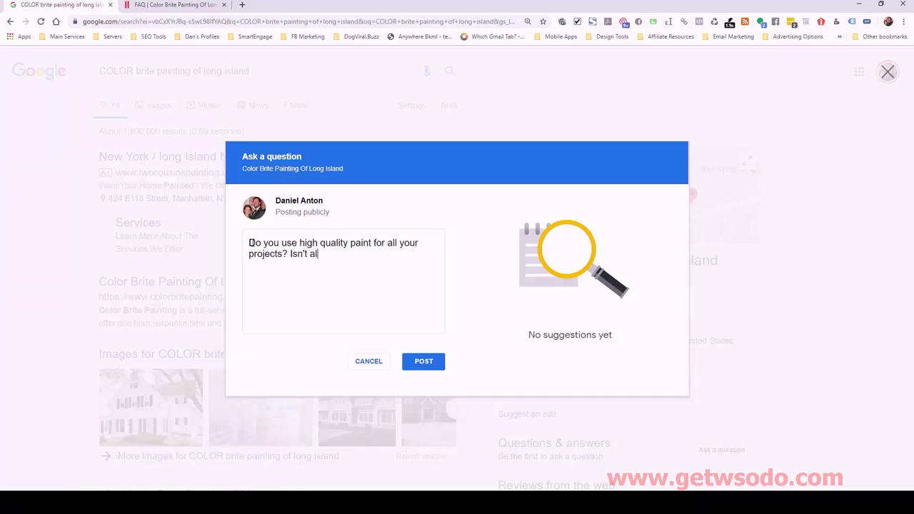
pyautogui.write('l paint basically the same?')
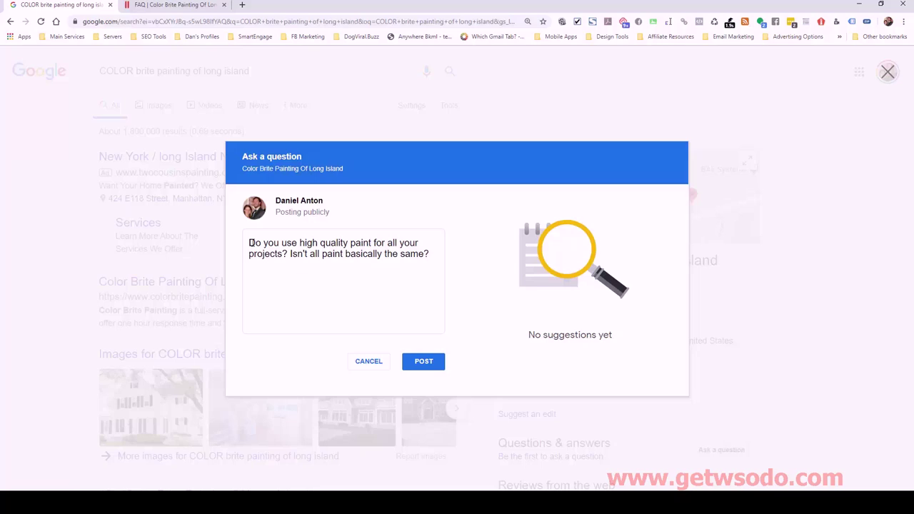
pyautogui.click(422, 362)
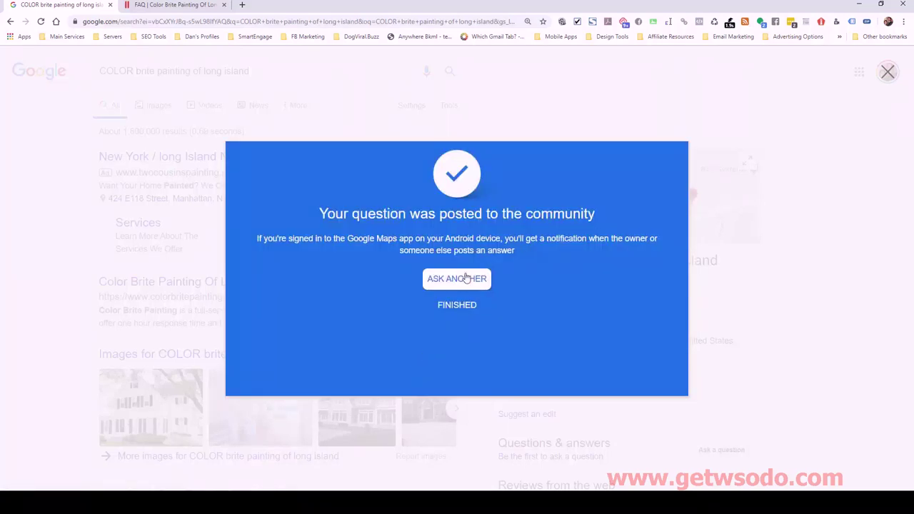
pyautogui.click(457, 305)
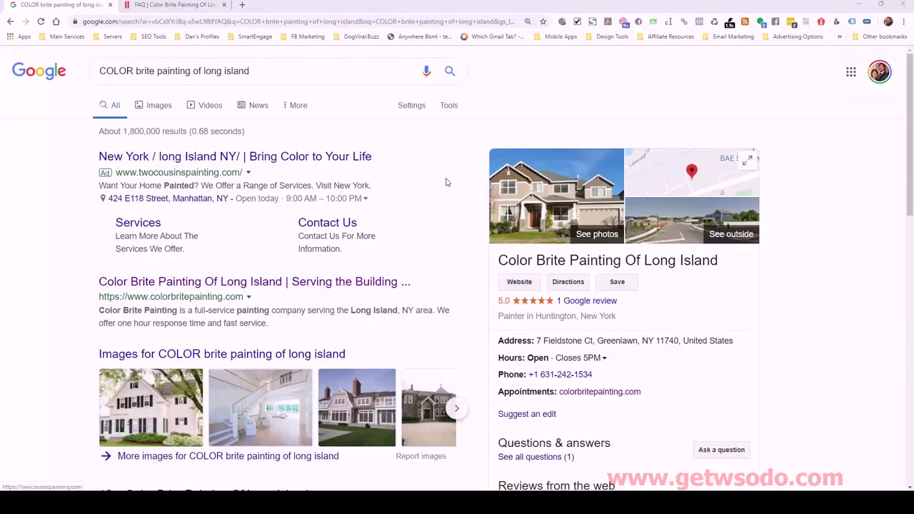
# Open the same Google search results page in a new tab of the incognito window signed in to the business account.
pyautogui.click(292, 22)
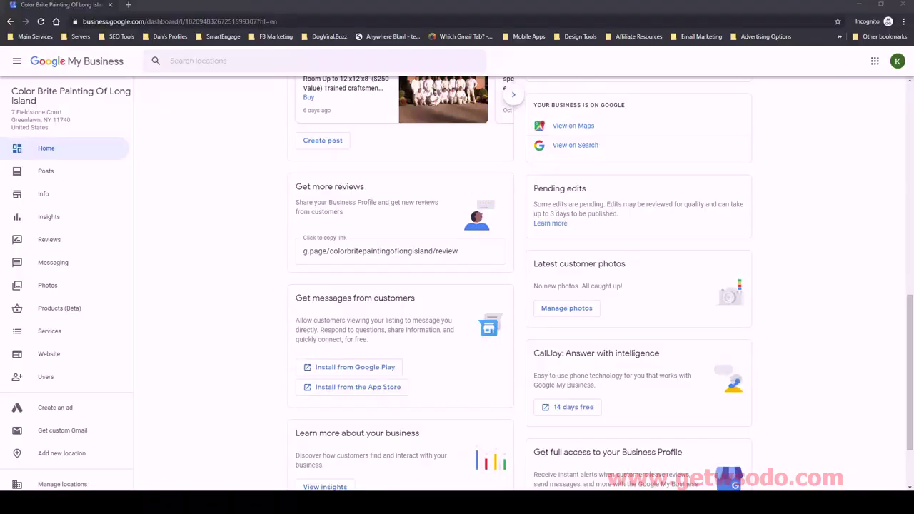
pyautogui.click(128, 5)
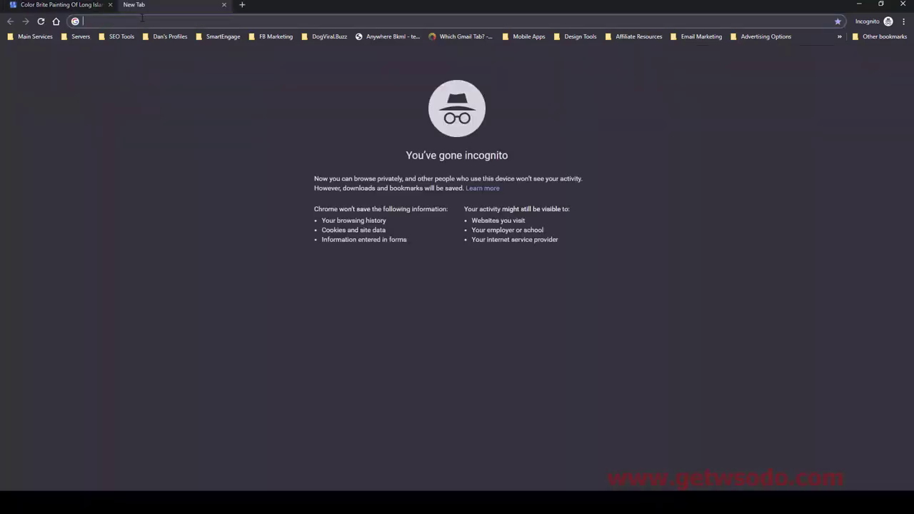
pyautogui.hotkey('ctrl', 'v')
pyautogui.press('Return')
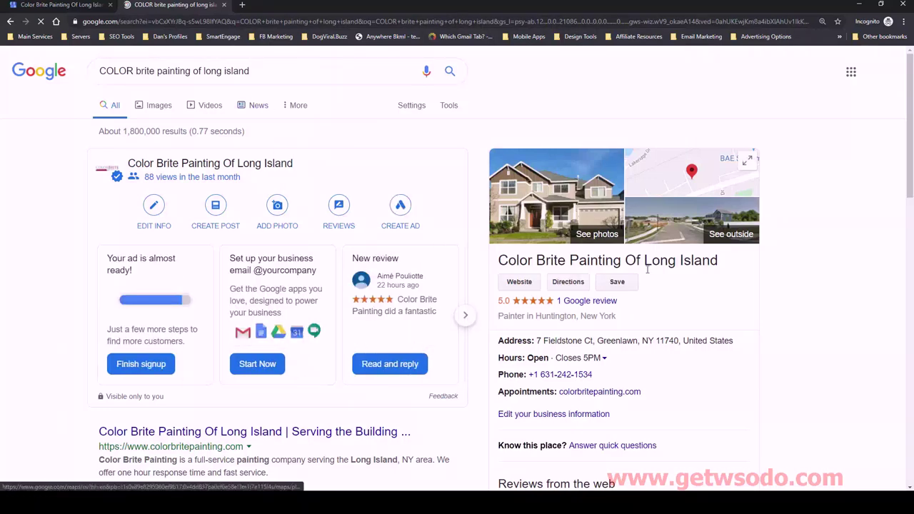
# Look through the Color Brite Painting Of Long Island listing for its Questions & answers section.
pyautogui.scroll(-2, 544, 301)
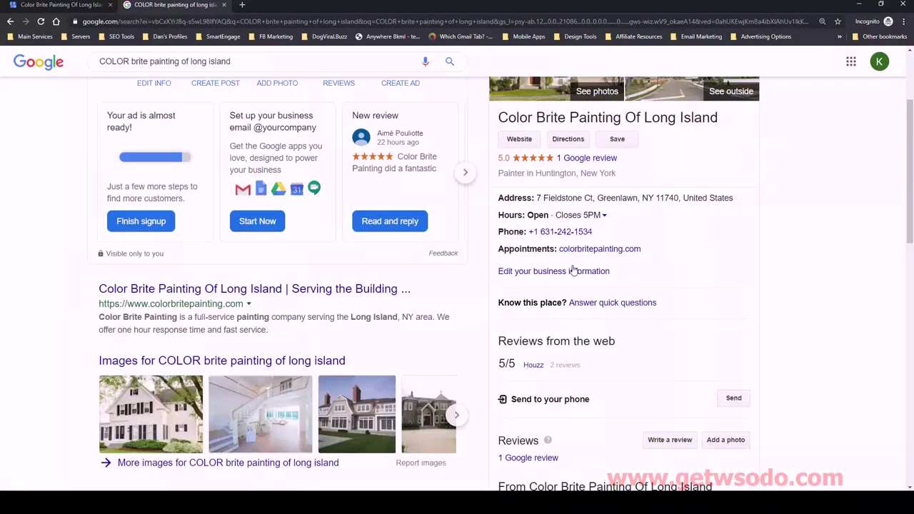
pyautogui.scroll(-2, 629, 293)
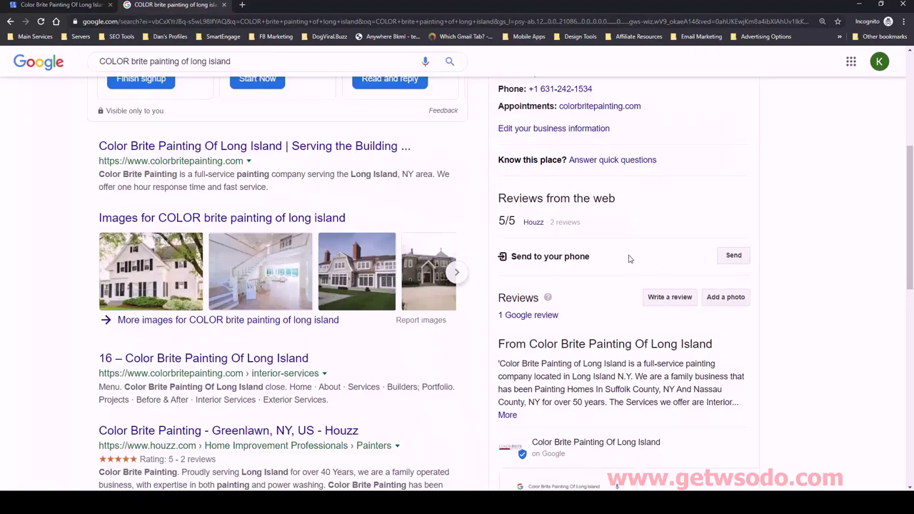
pyautogui.scroll(-2, 629, 257)
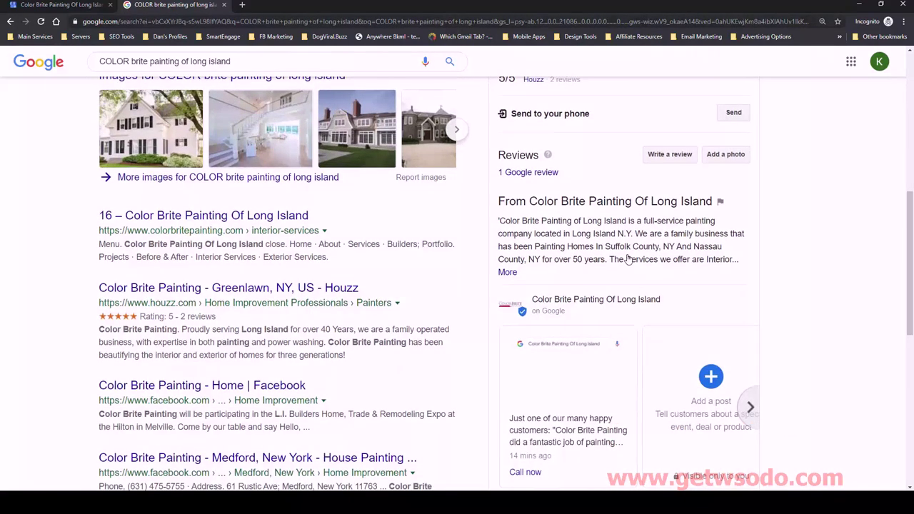
pyautogui.scroll(-1, 629, 307)
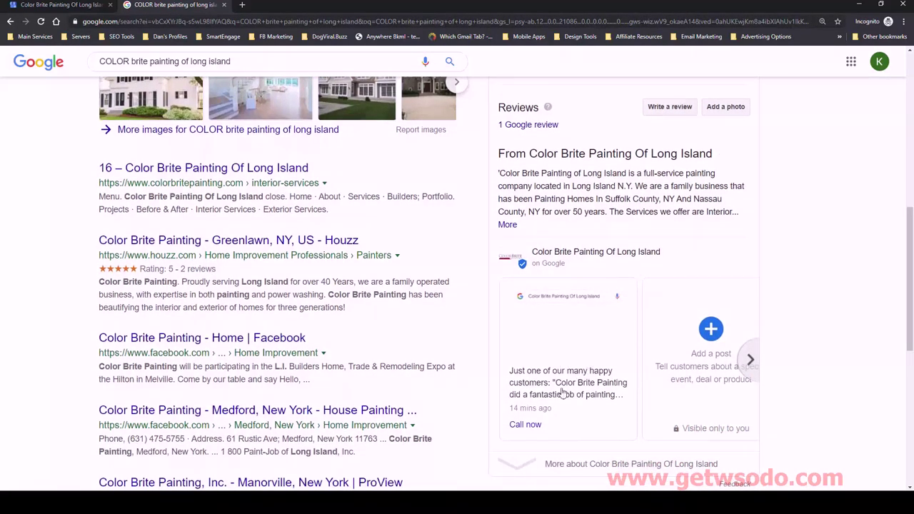
pyautogui.scroll(-3, 570, 350)
pyautogui.scroll(3, 550, 221)
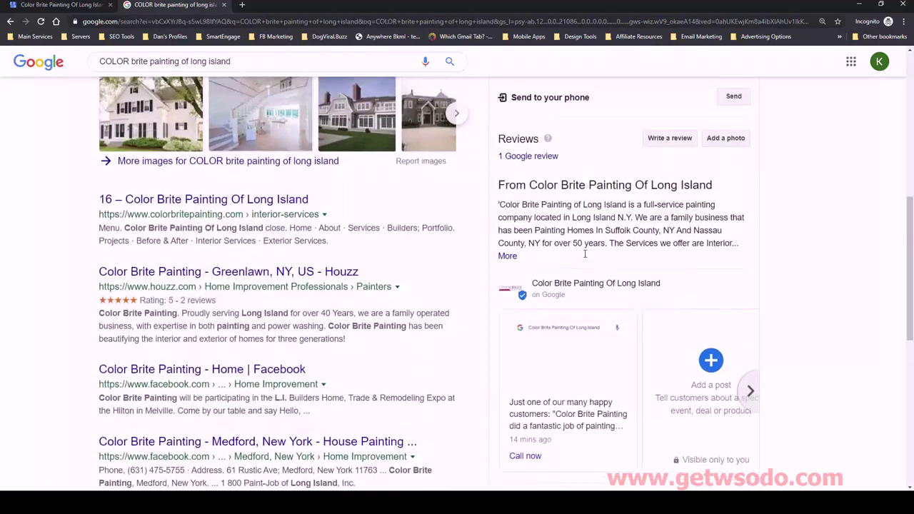
pyautogui.scroll(5, 586, 256)
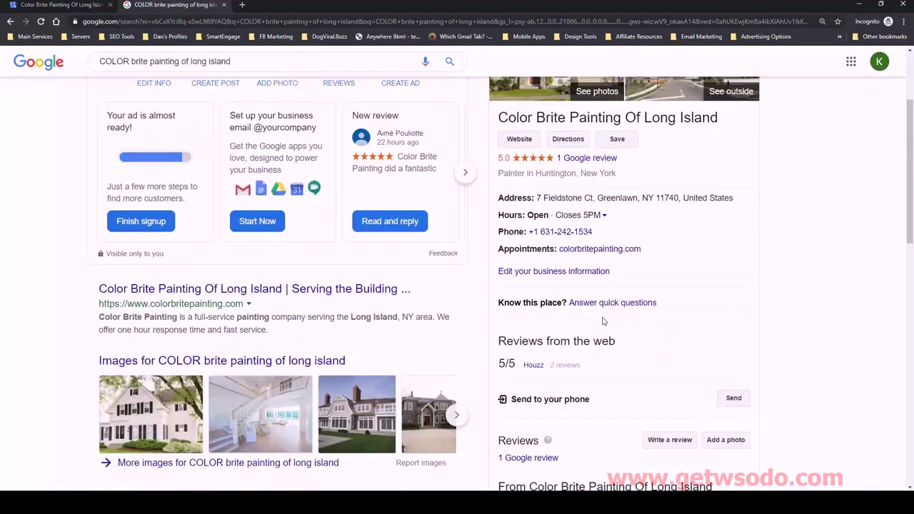
pyautogui.scroll(1, 602, 319)
pyautogui.scroll(-3, 603, 321)
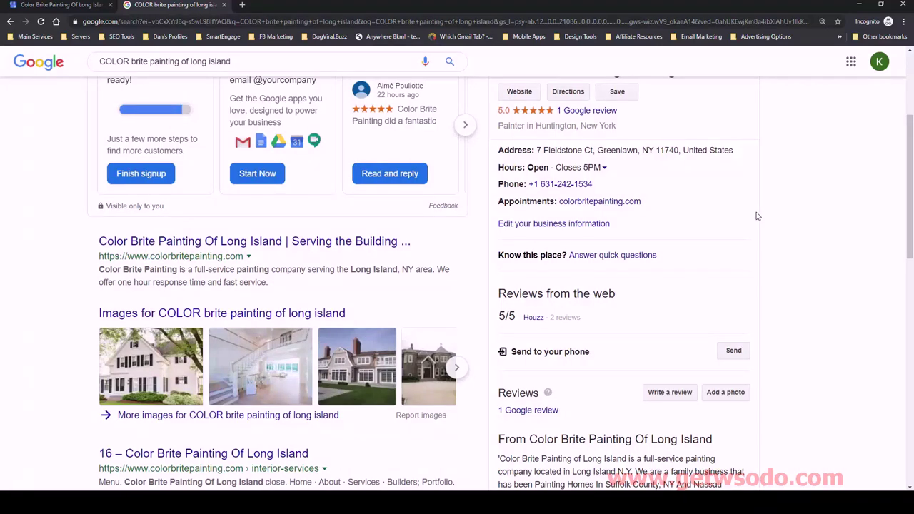
pyautogui.scroll(1, 702, 312)
pyautogui.scroll(-3, 690, 320)
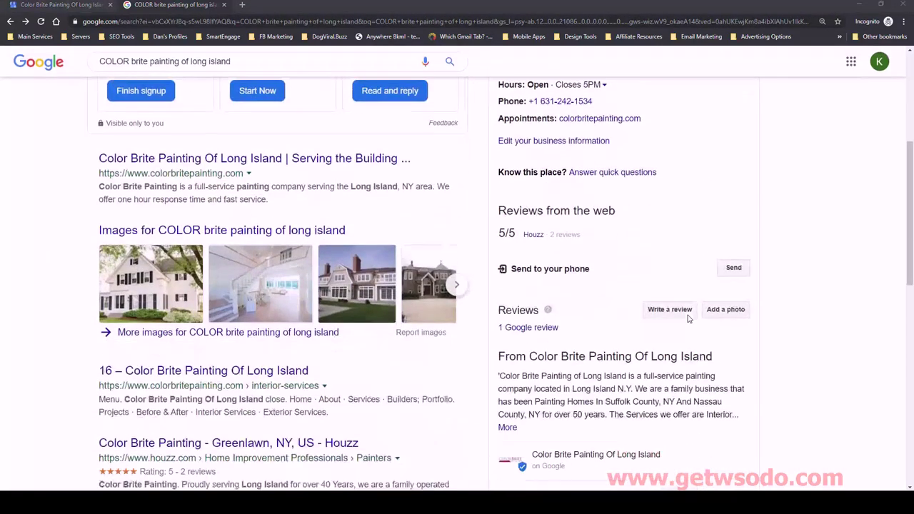
pyautogui.scroll(-3, 636, 329)
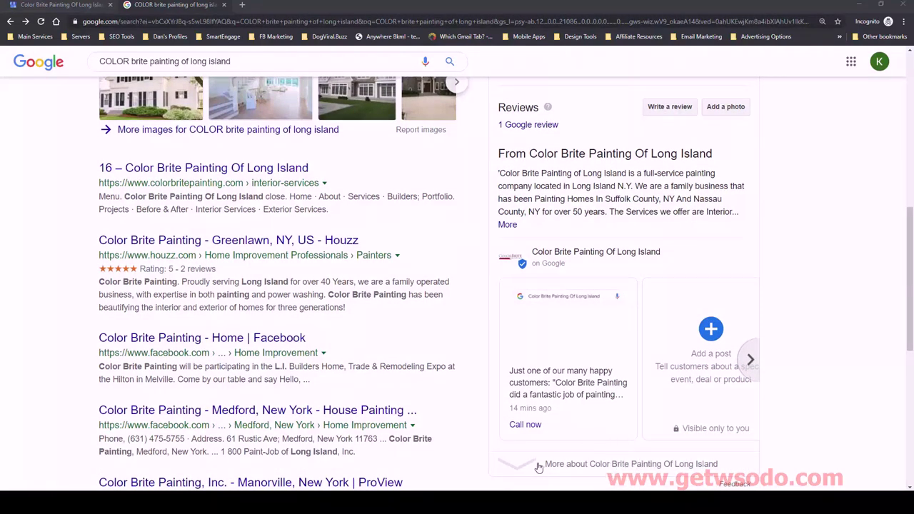
# Expand the business listing, show all its questions, and start an owner answer to the high quality paint question.
pyautogui.click(591, 466)
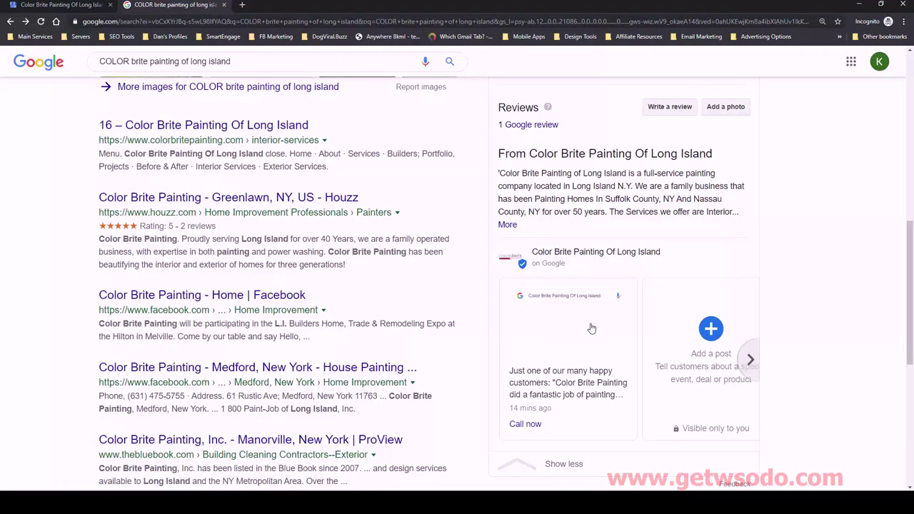
pyautogui.scroll(5, 591, 328)
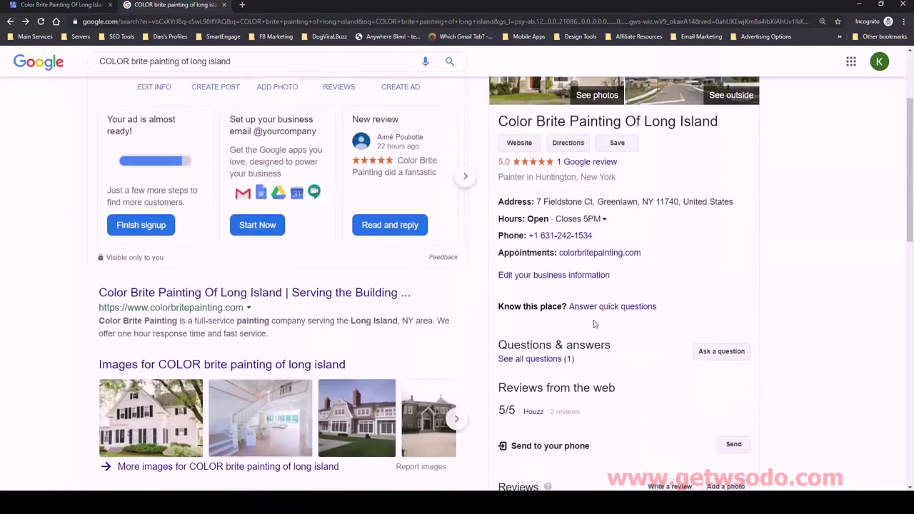
pyautogui.click(554, 363)
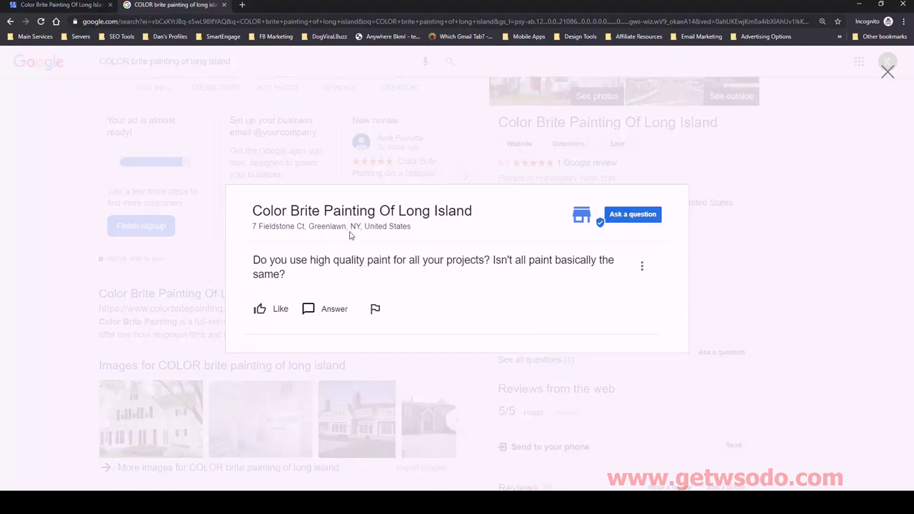
pyautogui.click(327, 309)
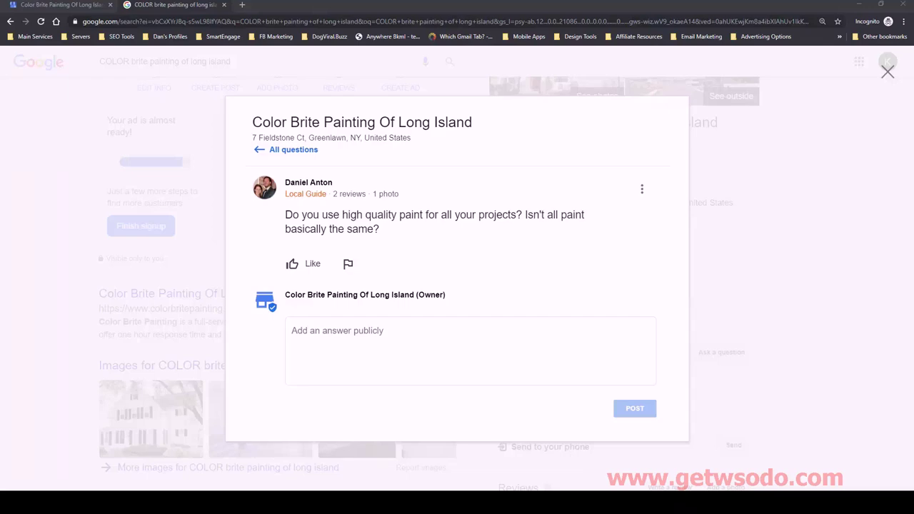
# On the website's FAQ page, copy the "high quality" paint answer from "High quality paints utilize better ingredients" to its end.
pyautogui.hotkey('alt', 'Tab')
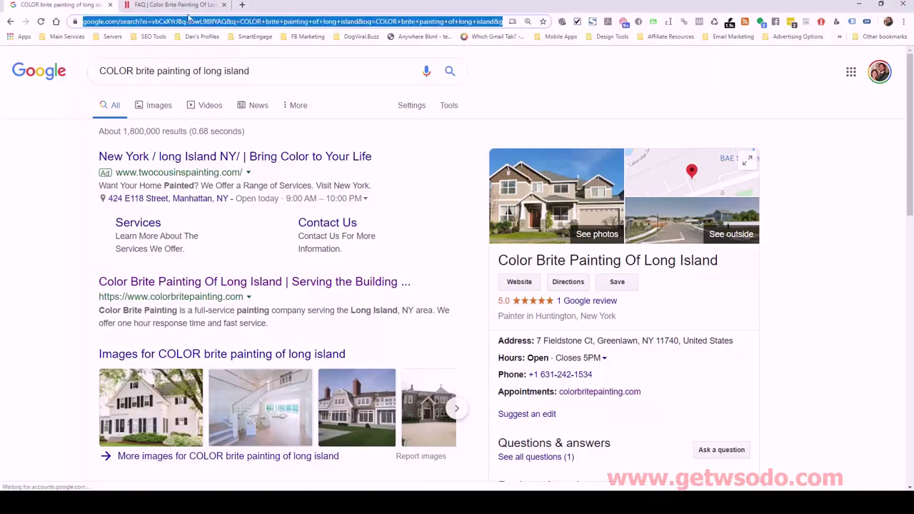
pyautogui.hotkey('ctrl', 'Tab')
pyautogui.click(407, 301)
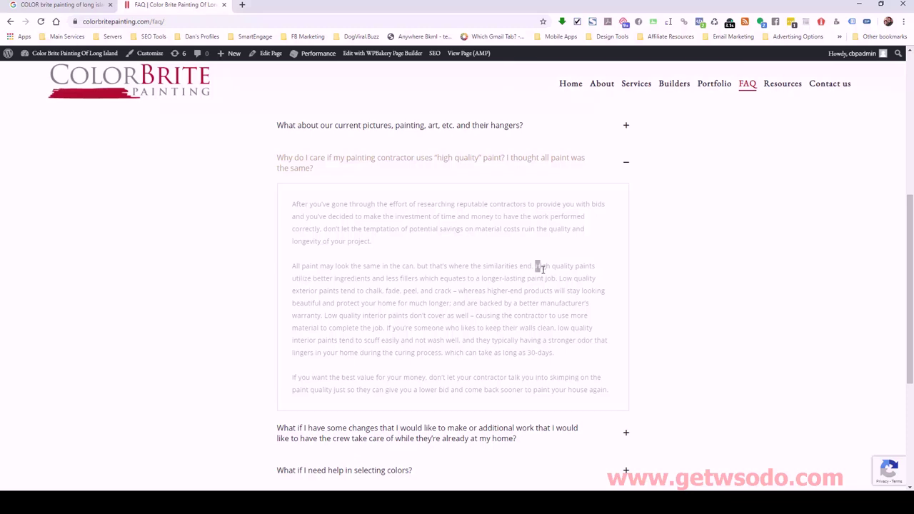
pyautogui.moveTo(537, 265)
pyautogui.mouseDown()
pyautogui.moveTo(550, 279)
pyautogui.moveTo(538, 304)
pyautogui.moveTo(590, 391)
pyautogui.moveTo(610, 391)
pyautogui.mouseUp()
pyautogui.rightClick(537, 340)
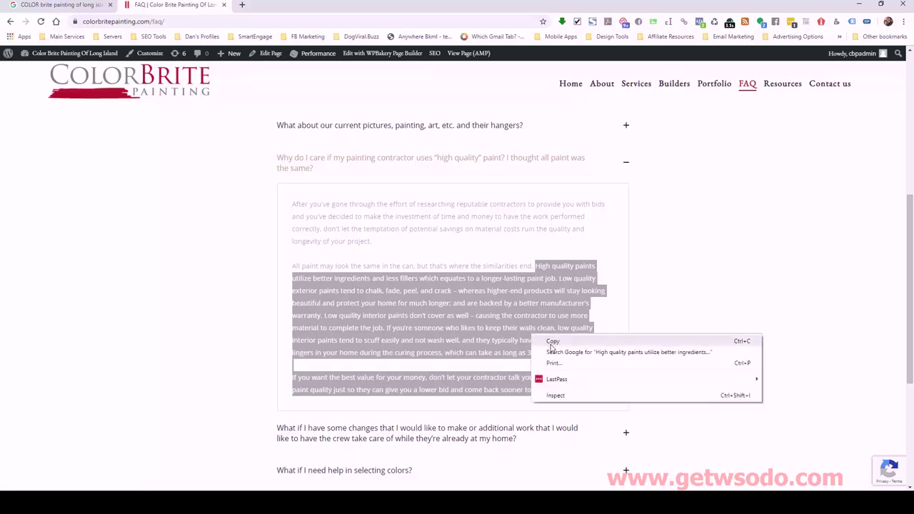
pyautogui.click(552, 343)
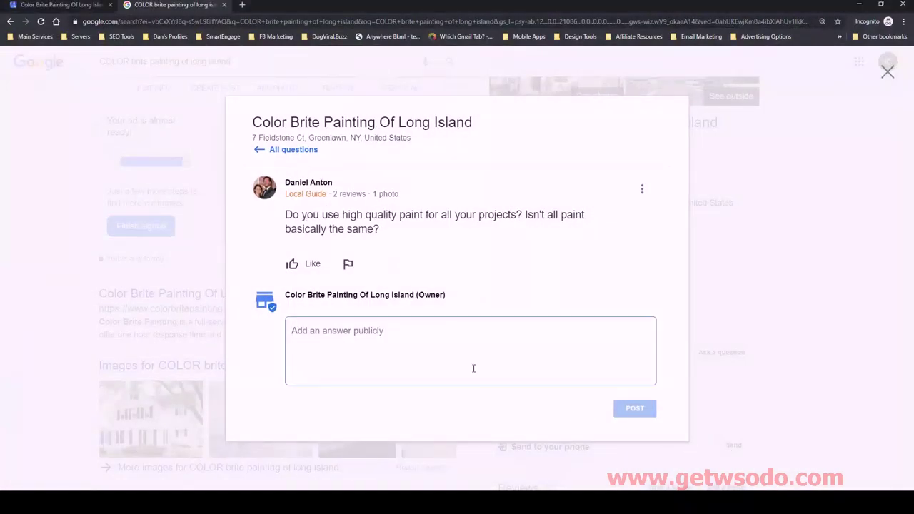
# In the incognito window, paste the copied FAQ text as the owner's answer, review it, and post it.
pyautogui.hotkey('ctrl', 'v')
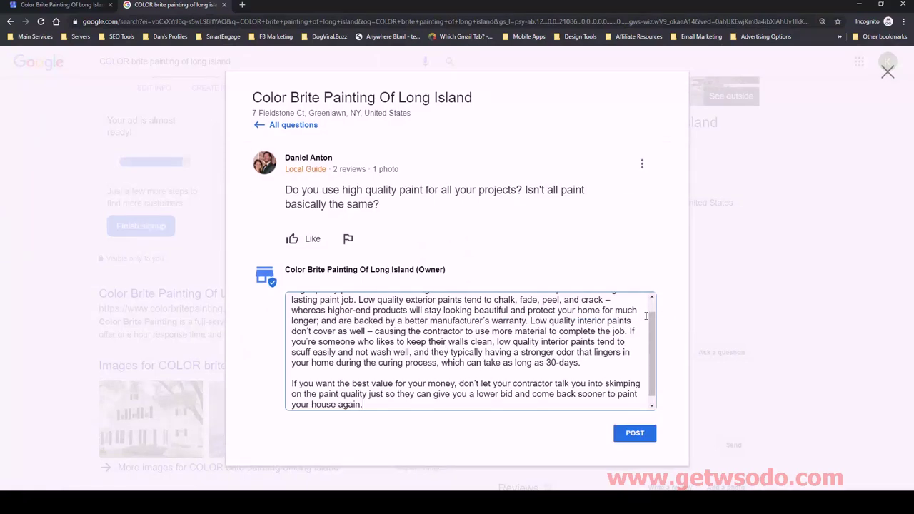
pyautogui.moveTo(652, 320); pyautogui.dragTo(651, 311)
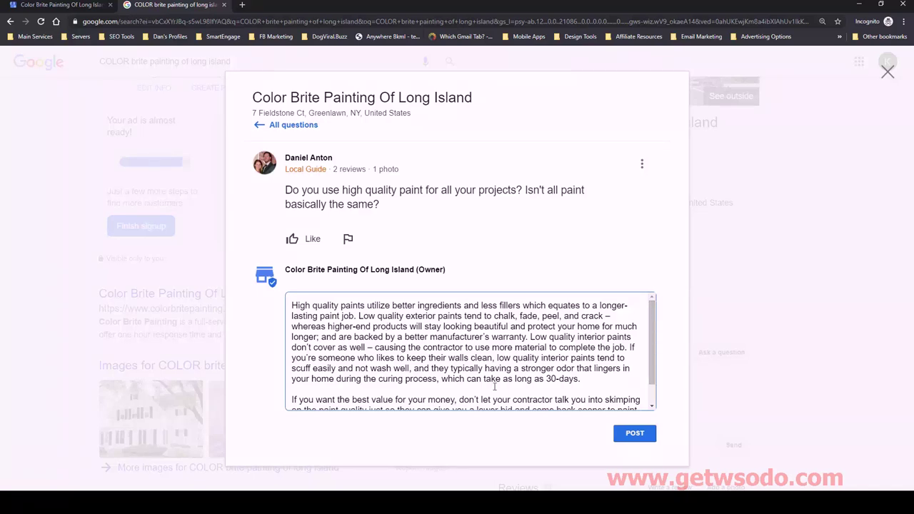
pyautogui.moveTo(653, 327); pyautogui.dragTo(656, 344)
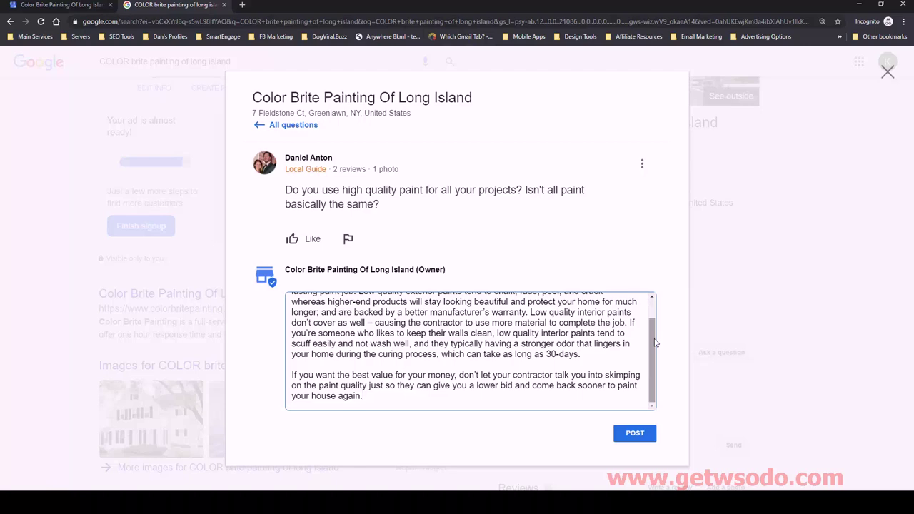
pyautogui.moveTo(654, 341)
pyautogui.mouseDown()
pyautogui.moveTo(647, 314)
pyautogui.moveTo(651, 348)
pyautogui.mouseUp()
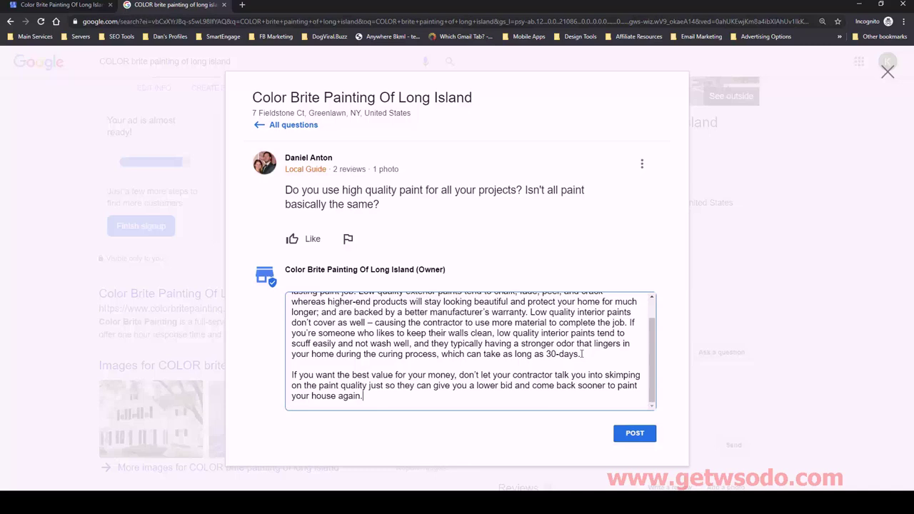
pyautogui.click(640, 434)
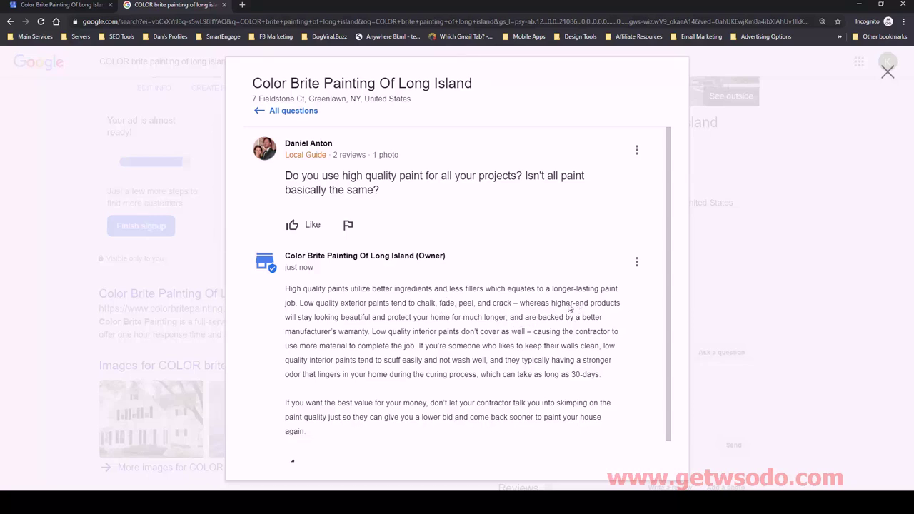
# Close the question dialog, reload the search results page, and show all questions in the expanded business listing.
pyautogui.click(787, 135)
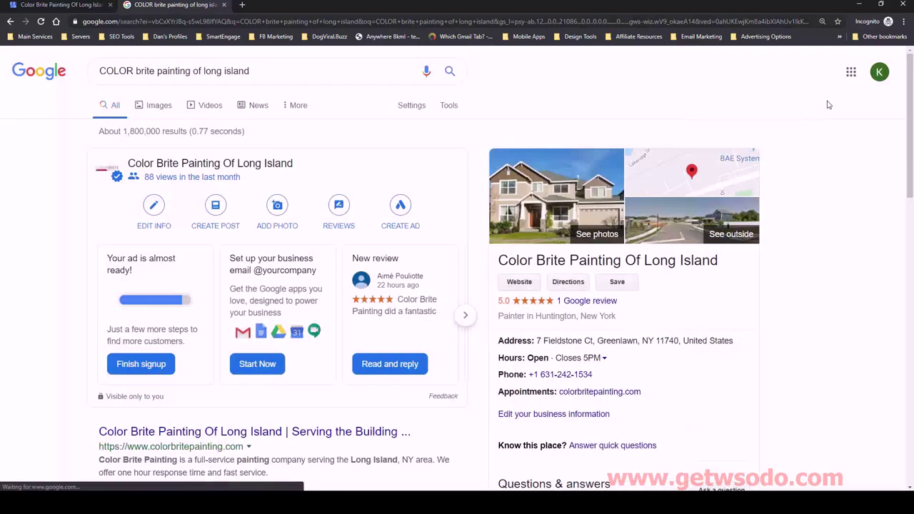
pyautogui.click(470, 21)
pyautogui.press('Return')
pyautogui.scroll(-4, 706, 244)
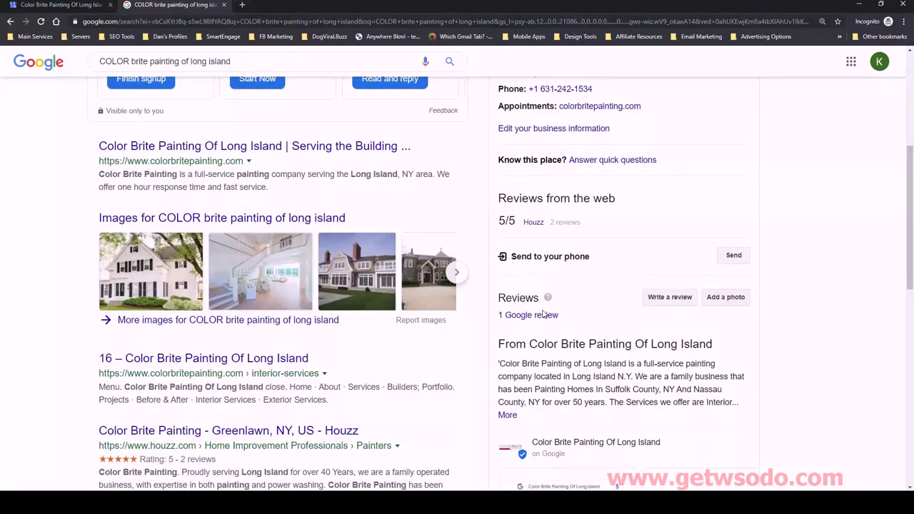
pyautogui.scroll(-3, 544, 320)
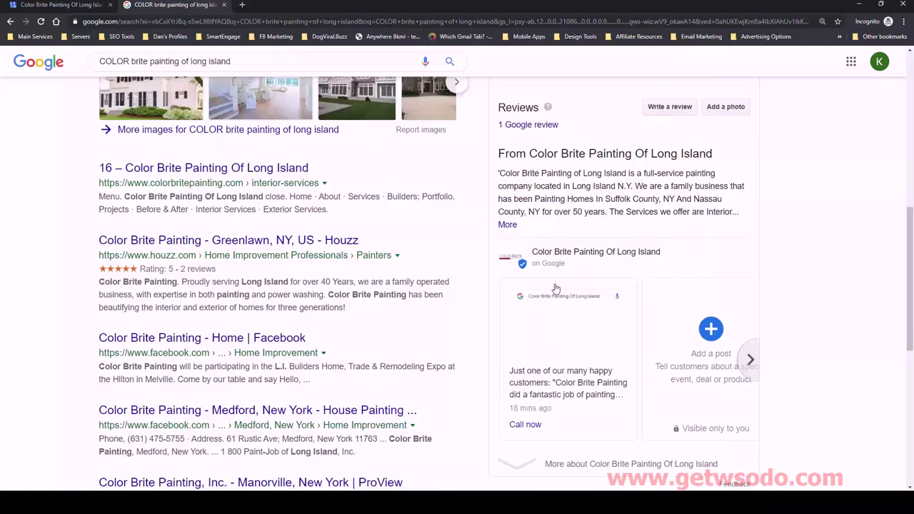
pyautogui.scroll(-2, 563, 350)
pyautogui.scroll(6, 536, 324)
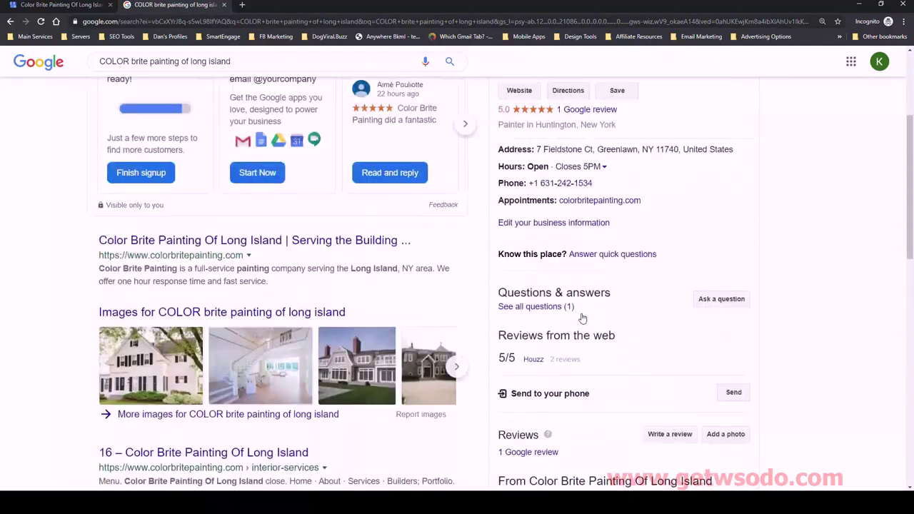
pyautogui.scroll(1, 578, 329)
pyautogui.click(547, 367)
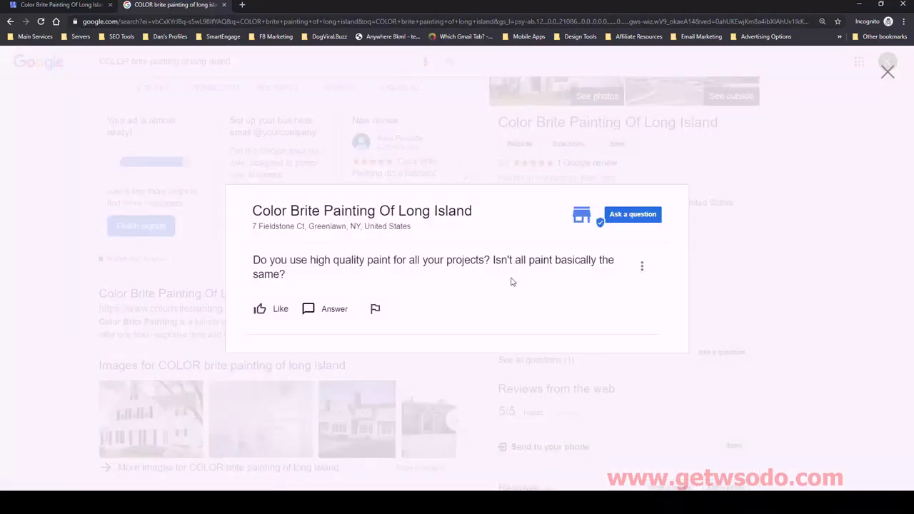
# Open the owner's answer to the high quality paint question and cancel editing to review the posted text.
pyautogui.click(642, 266)
pyautogui.click(611, 256)
pyautogui.click(315, 309)
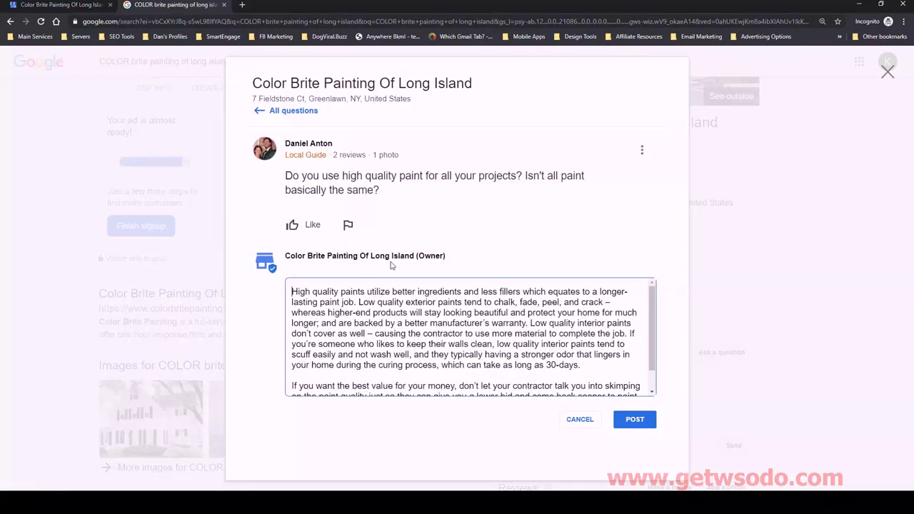
pyautogui.click(591, 421)
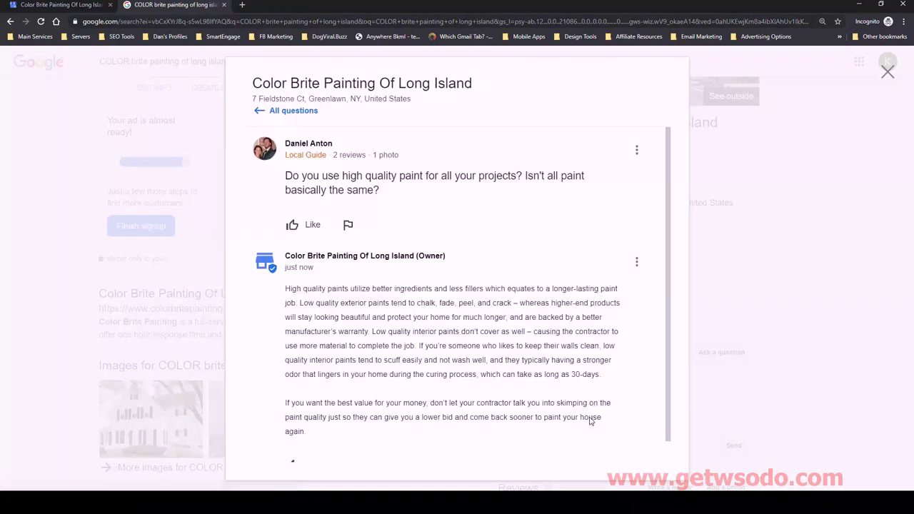
pyautogui.scroll(-1, 506, 382)
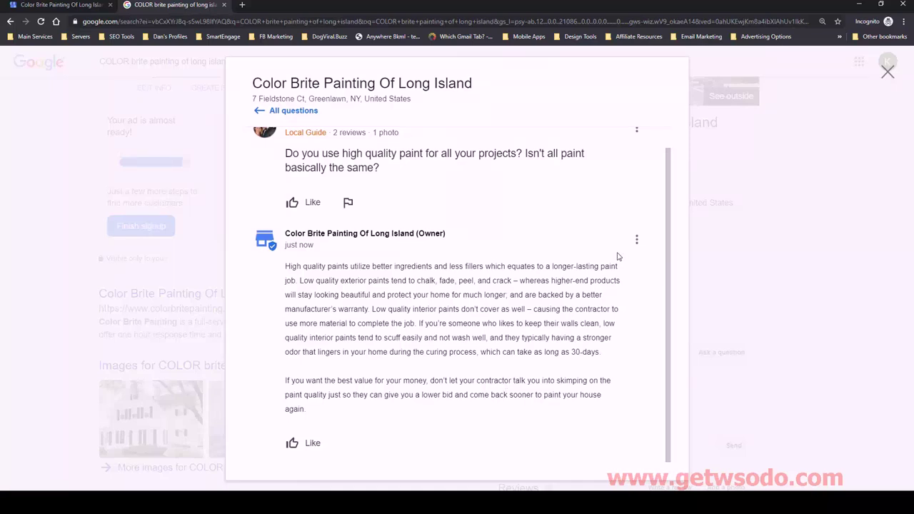
# Like the high quality paint question from the business account and return to the website's FAQ page.
pyautogui.scroll(1, 614, 257)
pyautogui.click(308, 226)
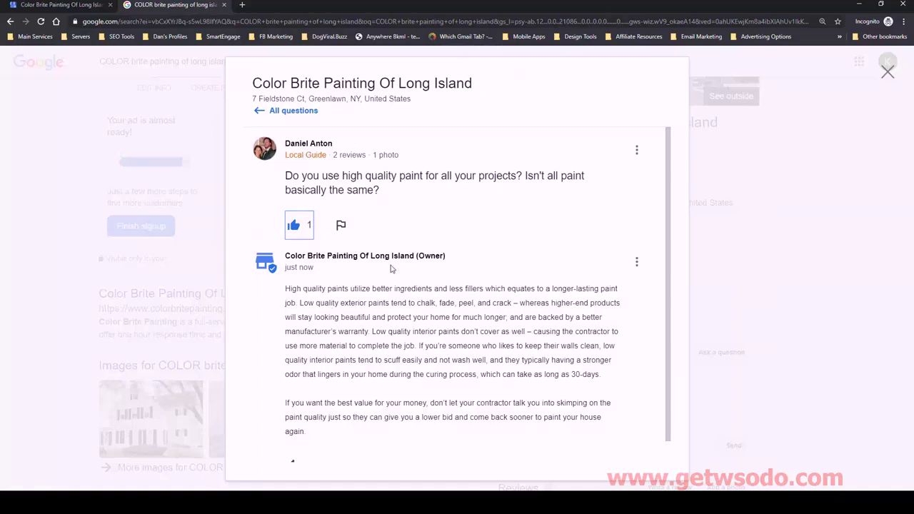
pyautogui.scroll(-1, 334, 370)
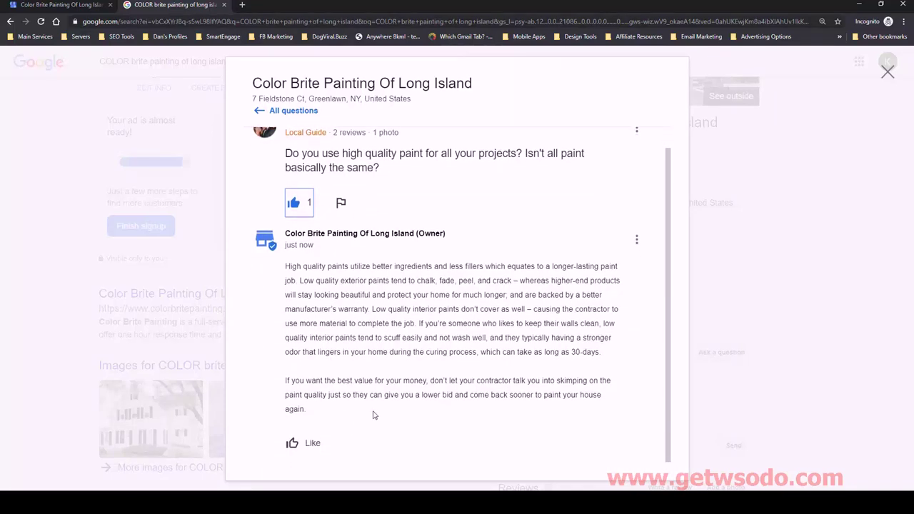
pyautogui.scroll(1, 346, 340)
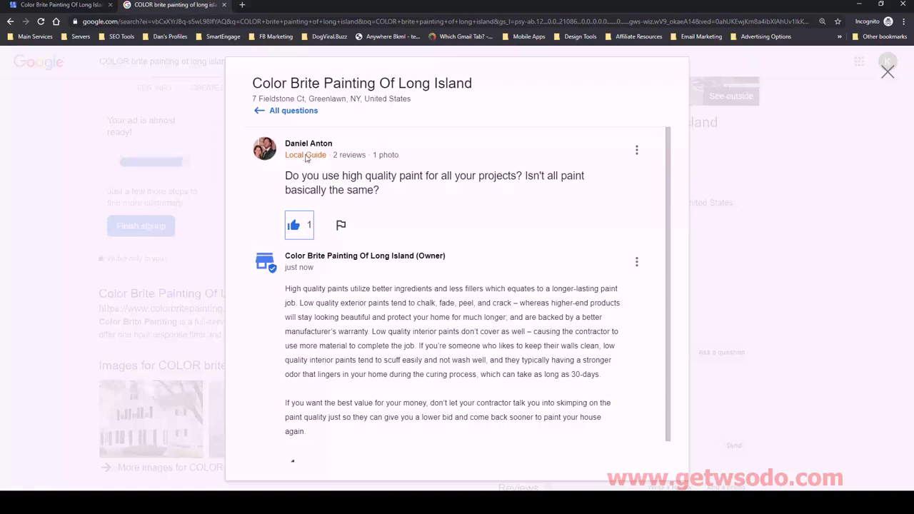
pyautogui.scroll(-1, 278, 427)
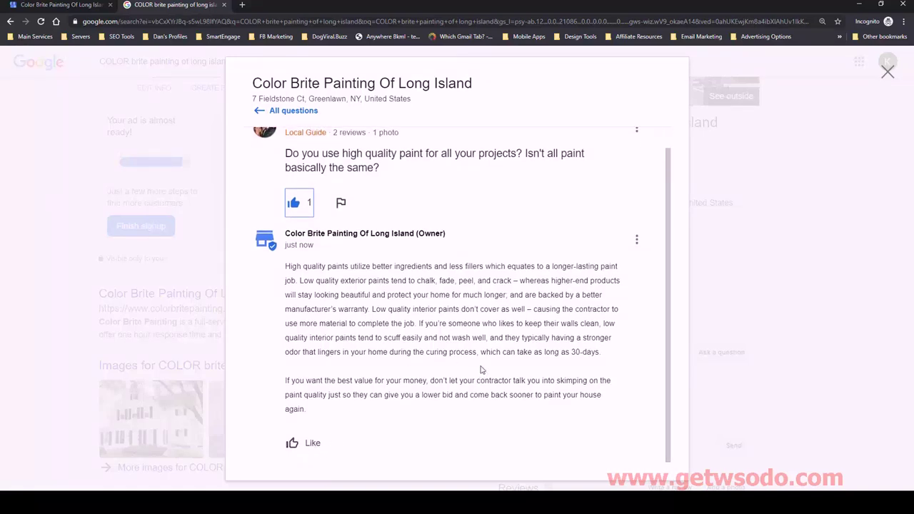
pyautogui.click(225, 5)
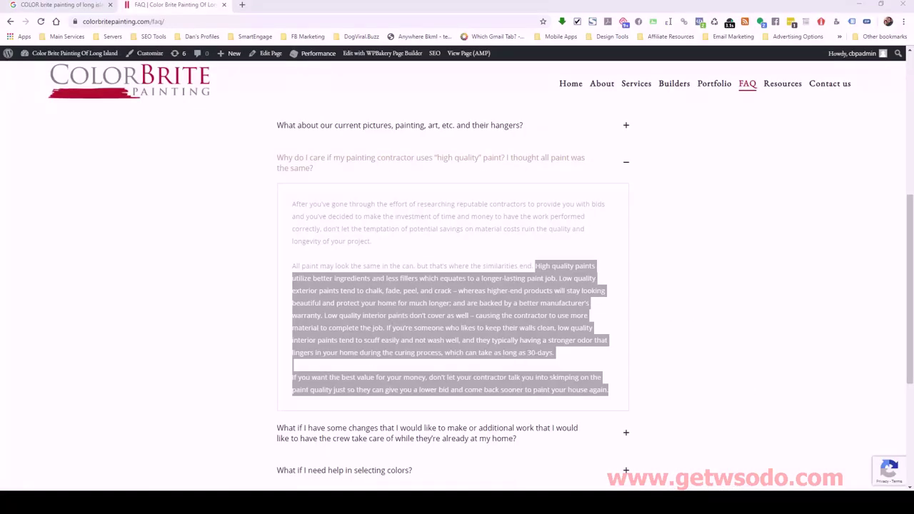
# Reload the Google search results in the customer account's window and show all questions for Color Brite Painting Of Long Island.
pyautogui.hotkey('ctrl', 'shift', 'Tab')
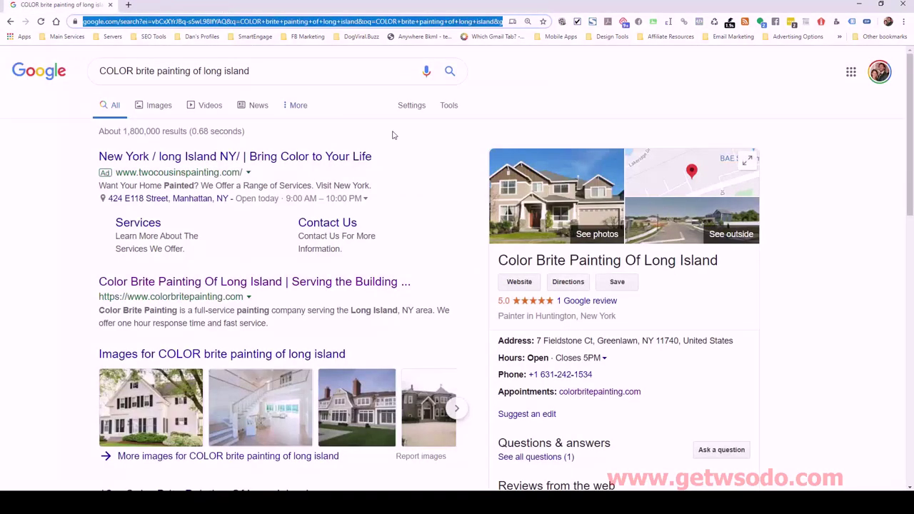
pyautogui.click(483, 22)
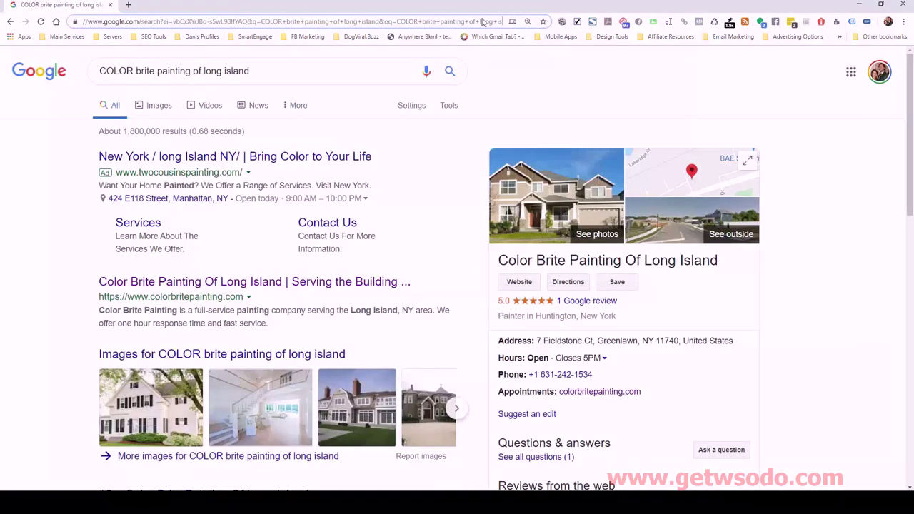
pyautogui.press('Return')
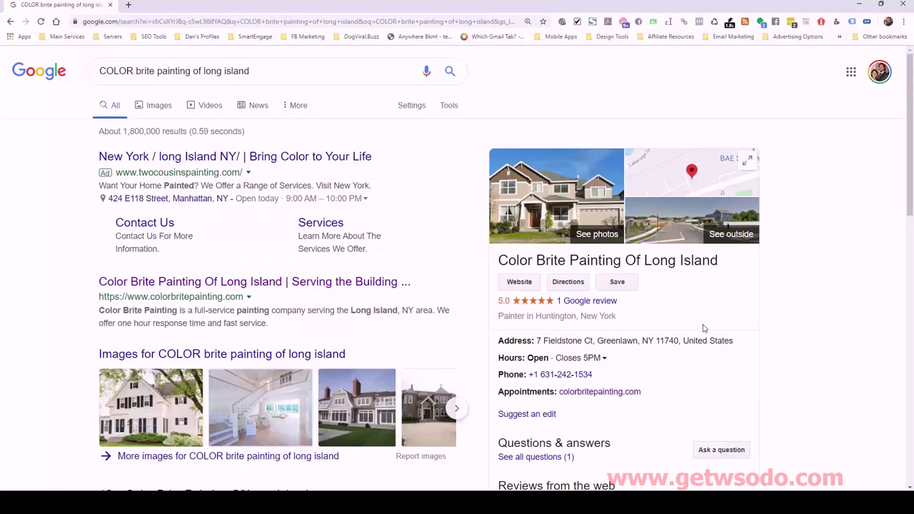
pyautogui.scroll(-3, 703, 328)
pyautogui.click(535, 268)
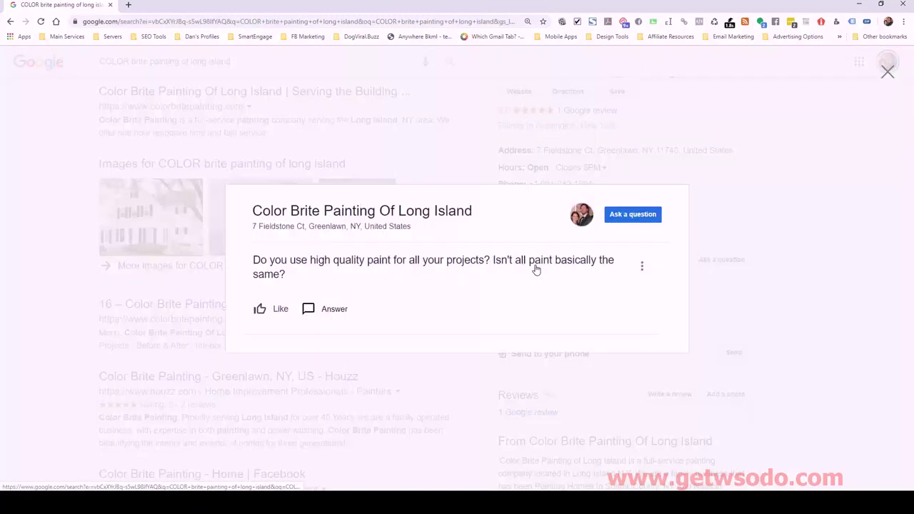
# Open the high quality paint question, like the owner's answer from the customer account, and close the question dialog.
pyautogui.click(322, 312)
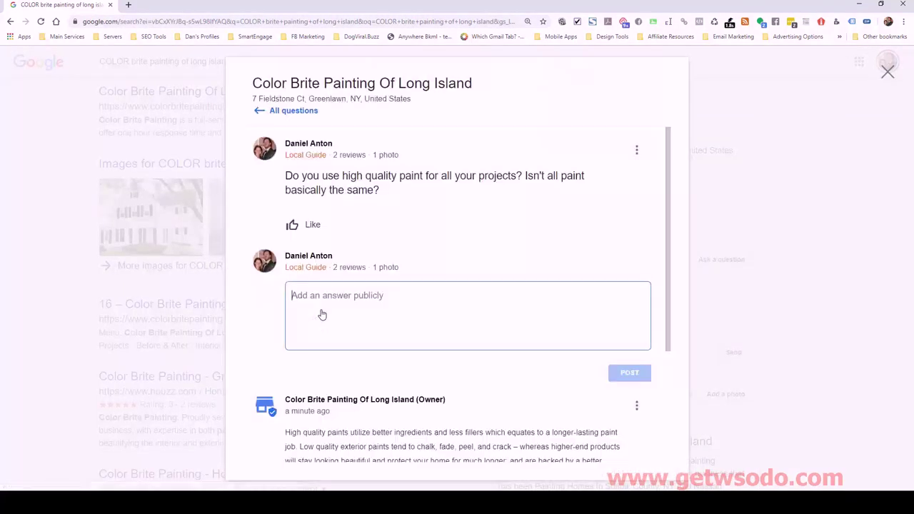
pyautogui.scroll(-2, 343, 307)
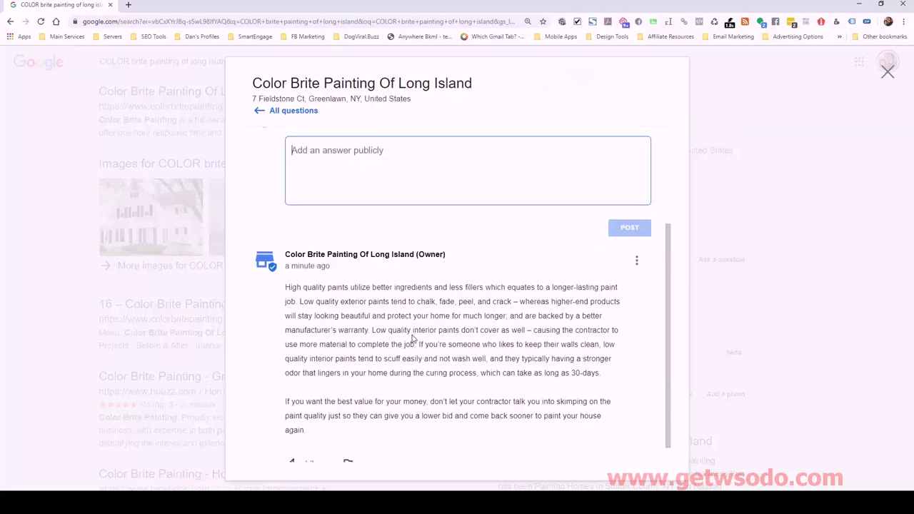
pyautogui.scroll(-1, 412, 339)
pyautogui.click(306, 444)
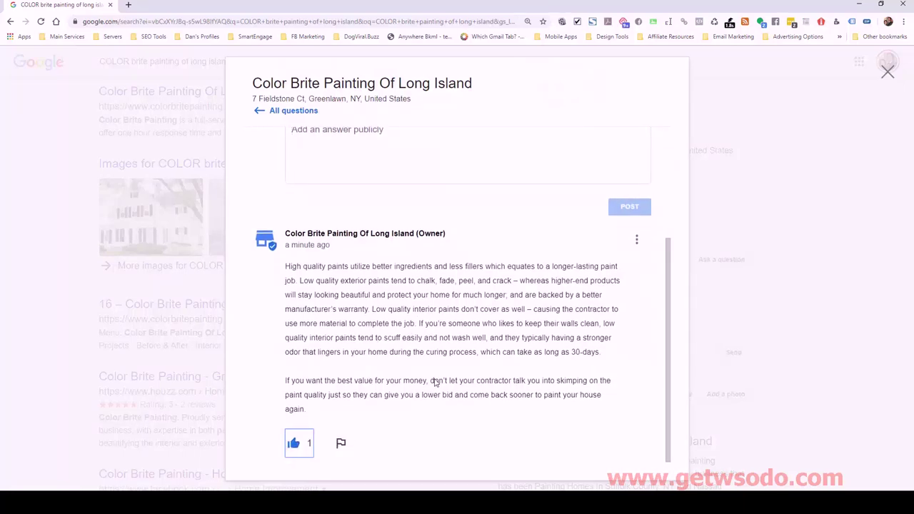
pyautogui.scroll(3, 472, 341)
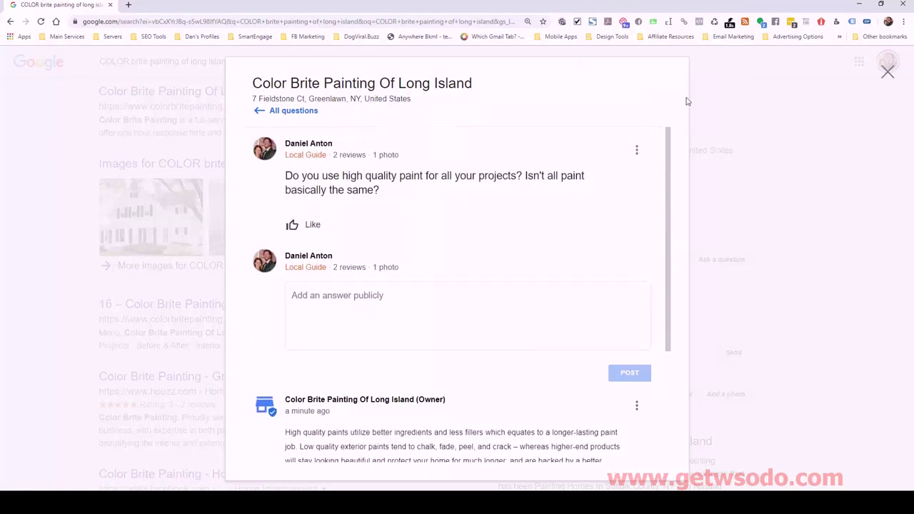
pyautogui.click(888, 71)
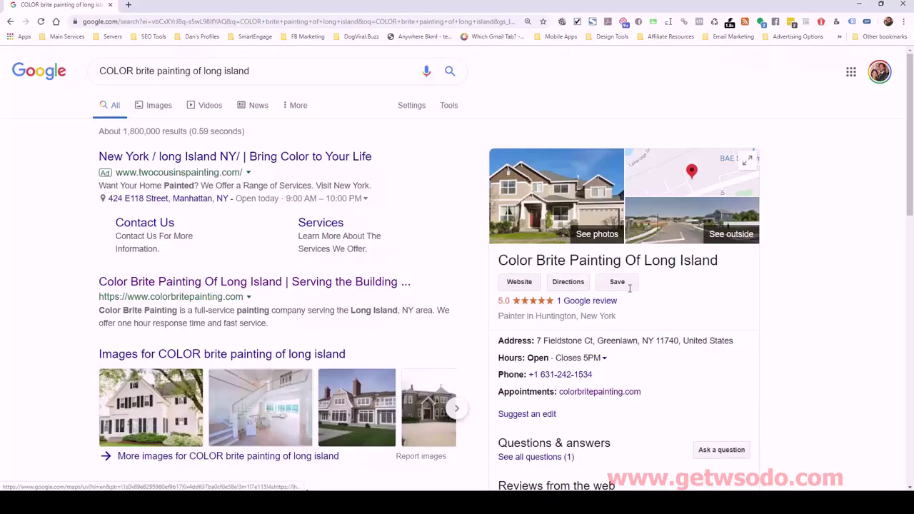
pyautogui.scroll(-5, 574, 316)
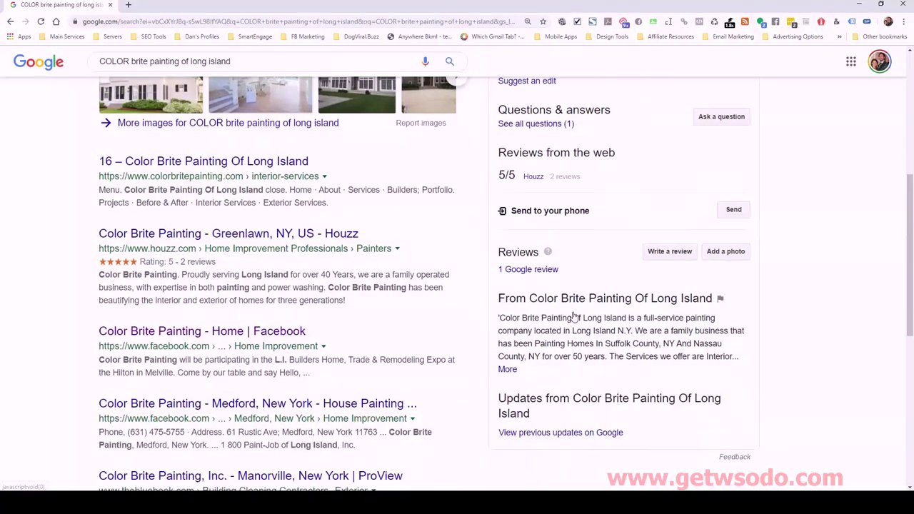
pyautogui.scroll(-2, 564, 343)
pyautogui.scroll(2, 618, 309)
pyautogui.scroll(3, 617, 308)
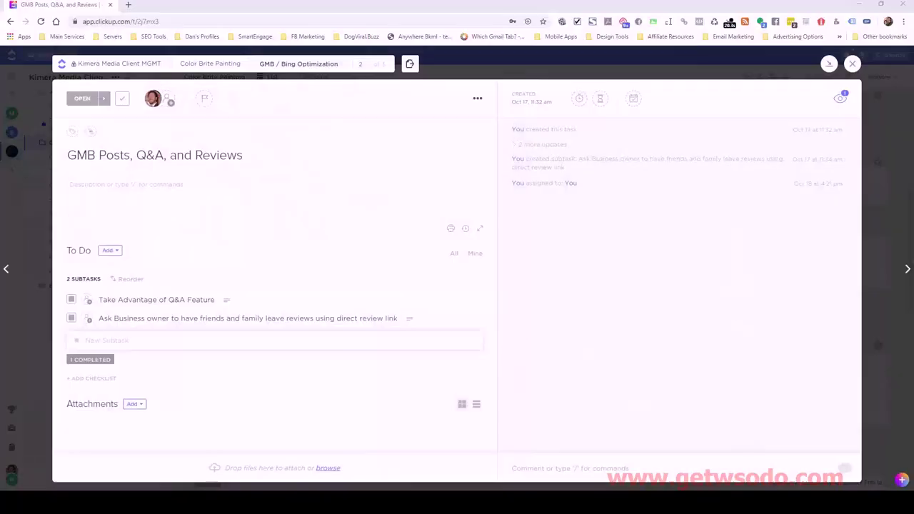
# In ClickUp, open the Take Advantage of Q&A Feature subtask and insert "Fusion Protocol" before "group" in the first tip.
pyautogui.click(145, 301)
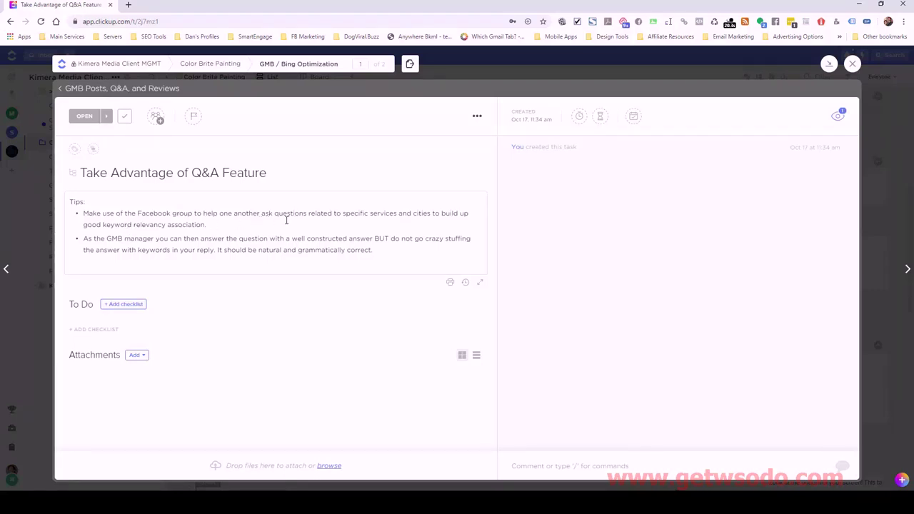
pyautogui.click(173, 214)
pyautogui.write('Fusion P')
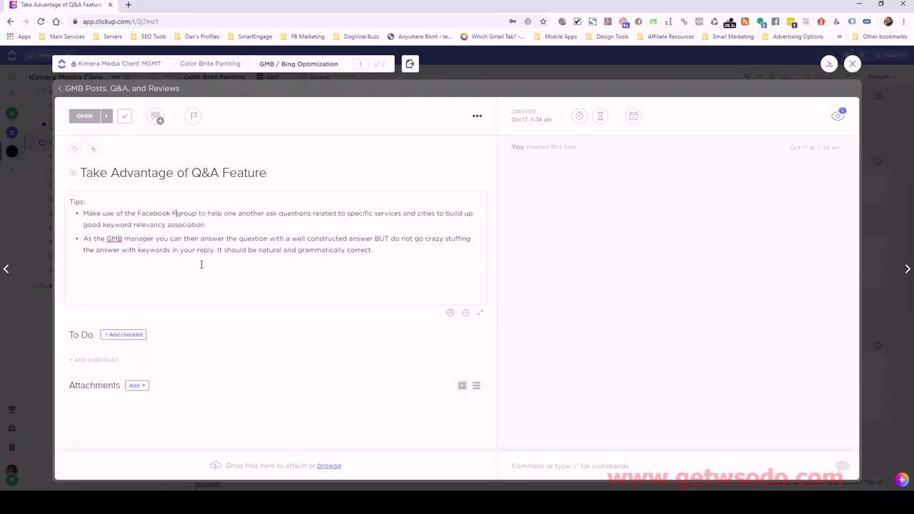
pyautogui.write('rotocol')
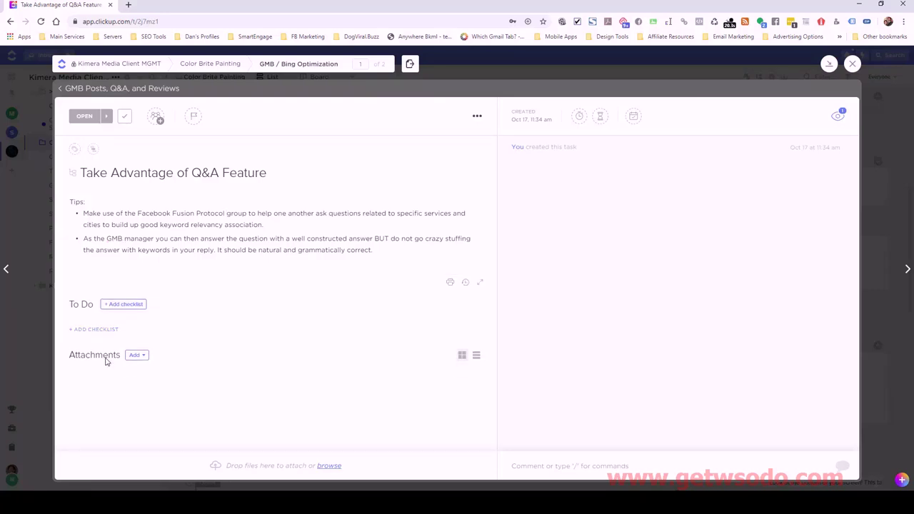
# Create a new checklist with the default name in the Take Advantage of Q&A Feature subtask.
pyautogui.click(109, 328)
pyautogui.click(374, 170)
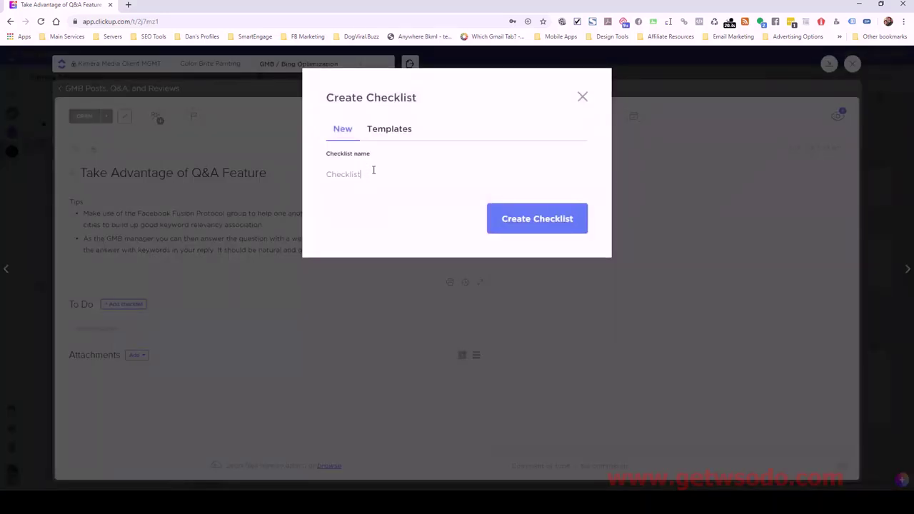
pyautogui.click(531, 226)
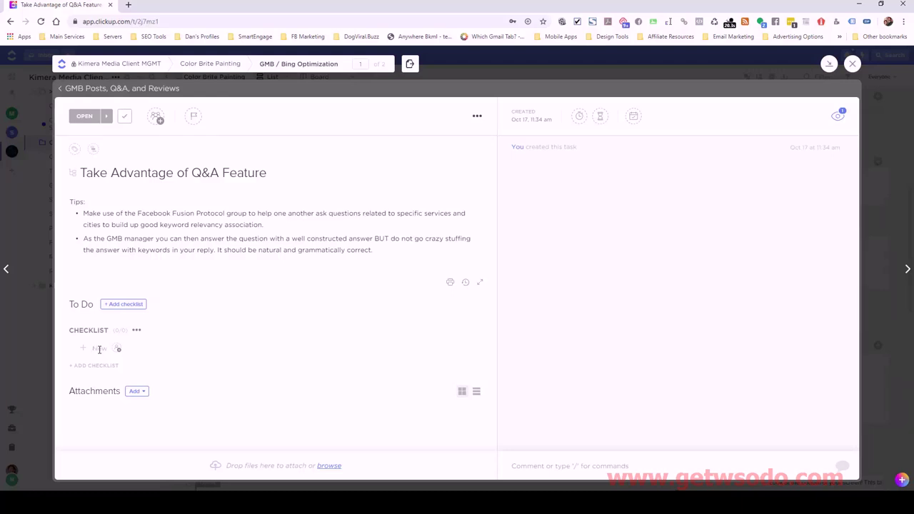
# Add the checklist item "Post initial Question as a persona and follow up with an answer as the business owner".
pyautogui.write('Post initial Question as a persona')
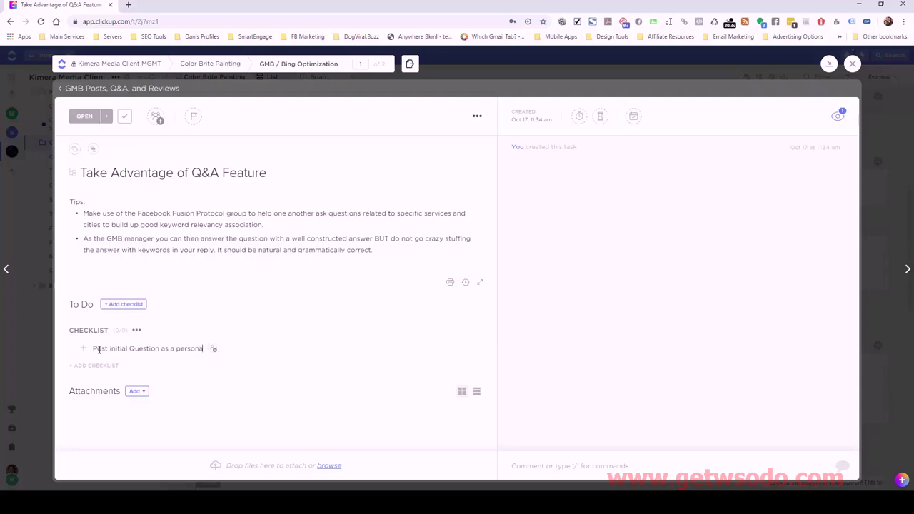
pyautogui.write(' and follow up with ')
pyautogui.write('as')
pyautogui.press('BackSpace')
pyautogui.press('BackSpace')
pyautogui.write('n answer as t')
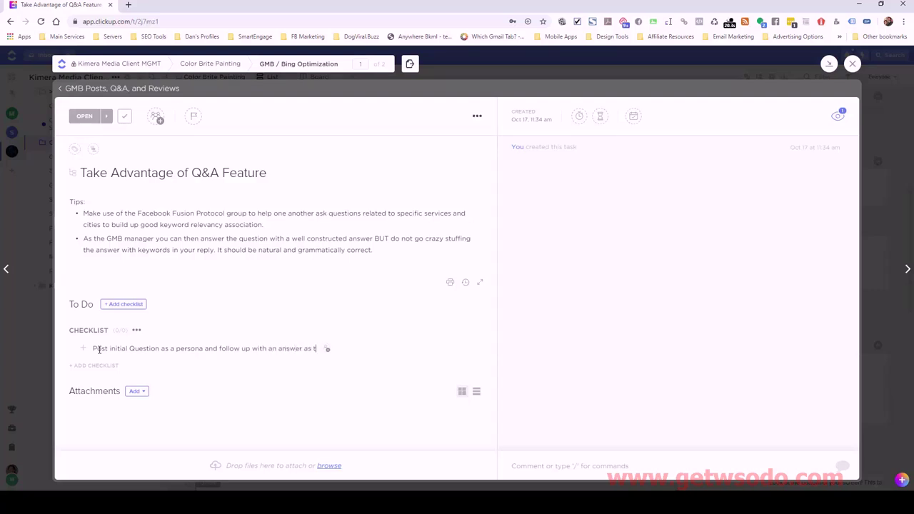
pyautogui.write('he business owner')
pyautogui.press('Return')
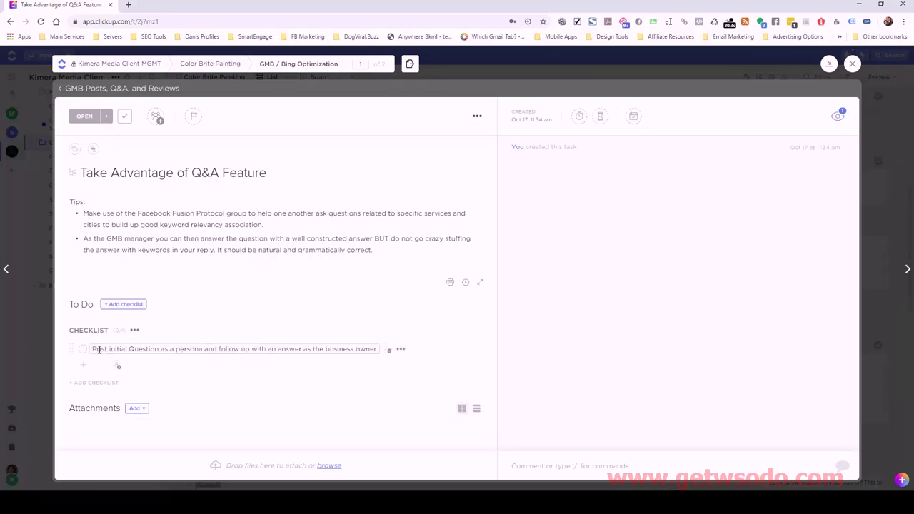
# Add the checklist item "Like the question by the persona and like the answer of the business owner as the persona" and complete both items.
pyautogui.write('Like the question by the person')
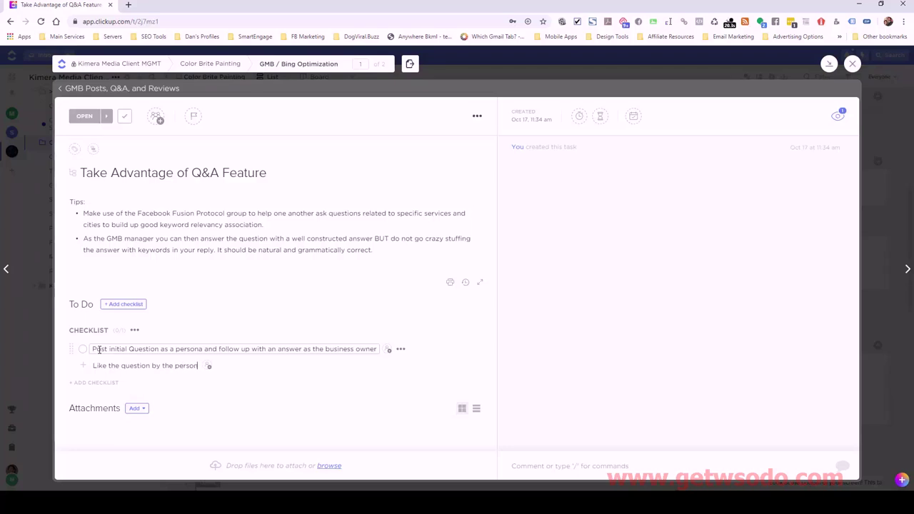
pyautogui.write('a and like the a')
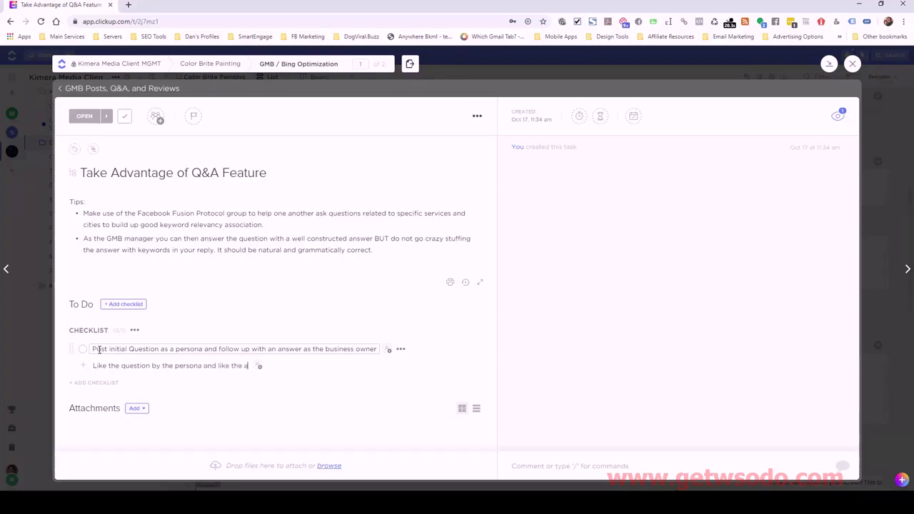
pyautogui.write('nswer of the business owner as the persona')
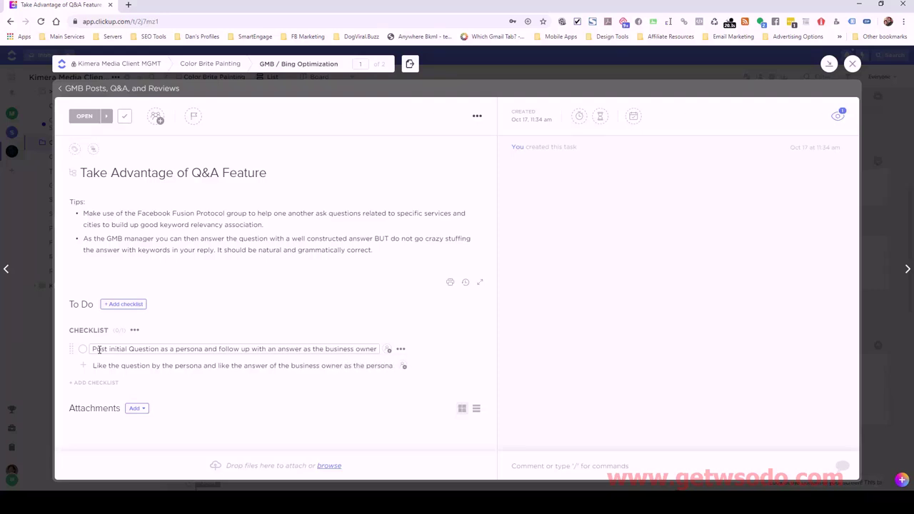
pyautogui.press('Return')
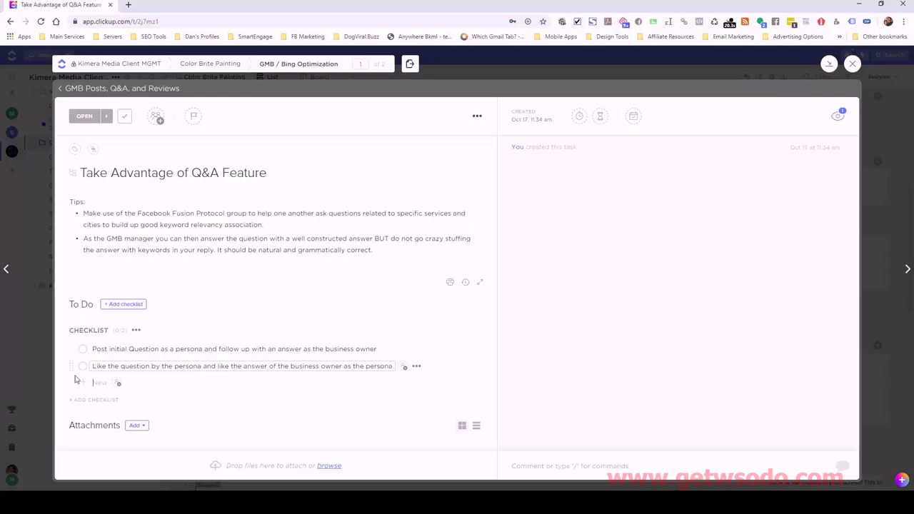
pyautogui.click(76, 350)
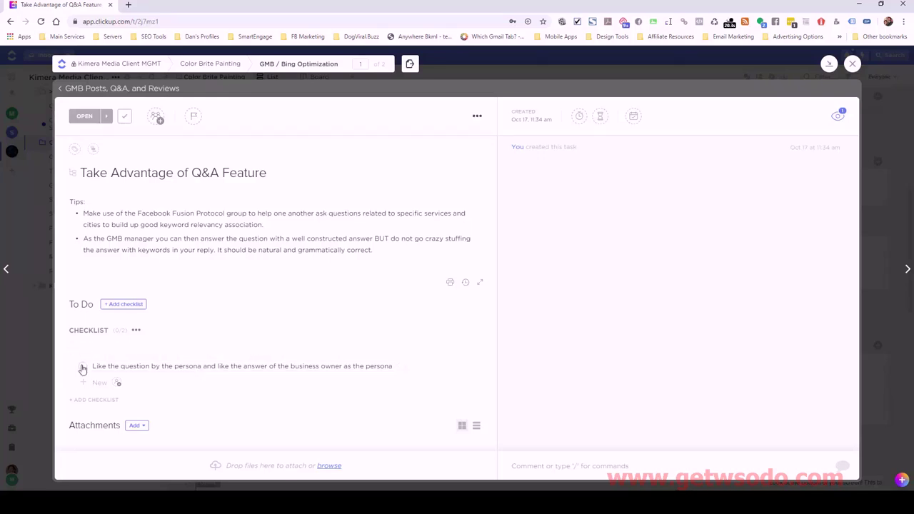
pyautogui.click(83, 350)
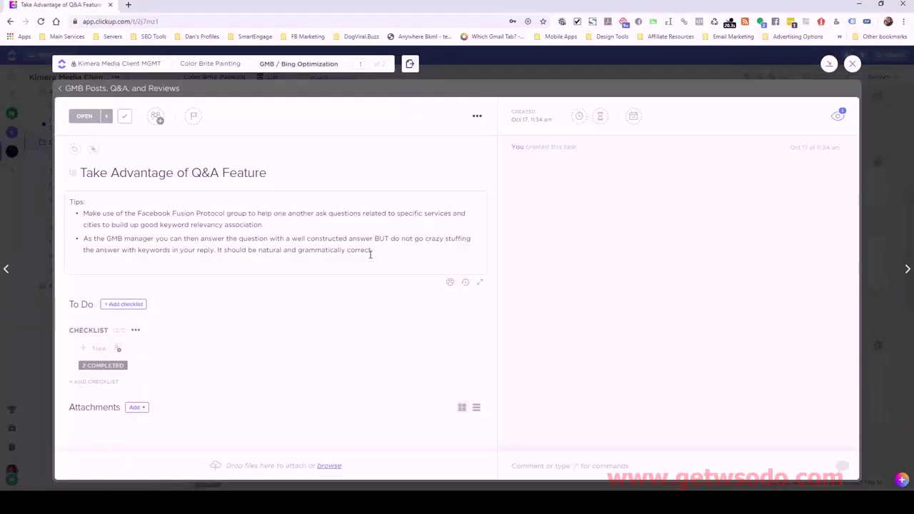
# Append "NOTE: When in doubt for what to use as content, look to see if the website already has a FAQ you can use some content from" below.
pyautogui.click(384, 253)
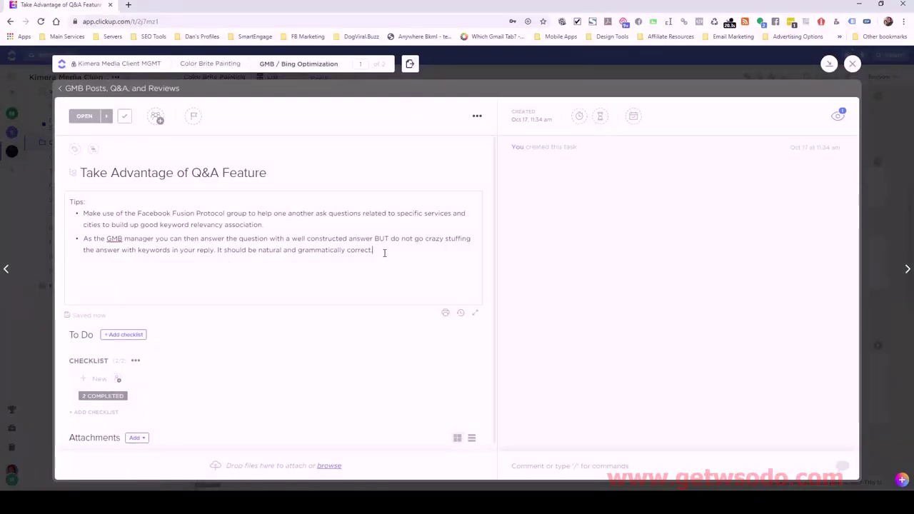
pyautogui.press('Return')
pyautogui.press('Return')
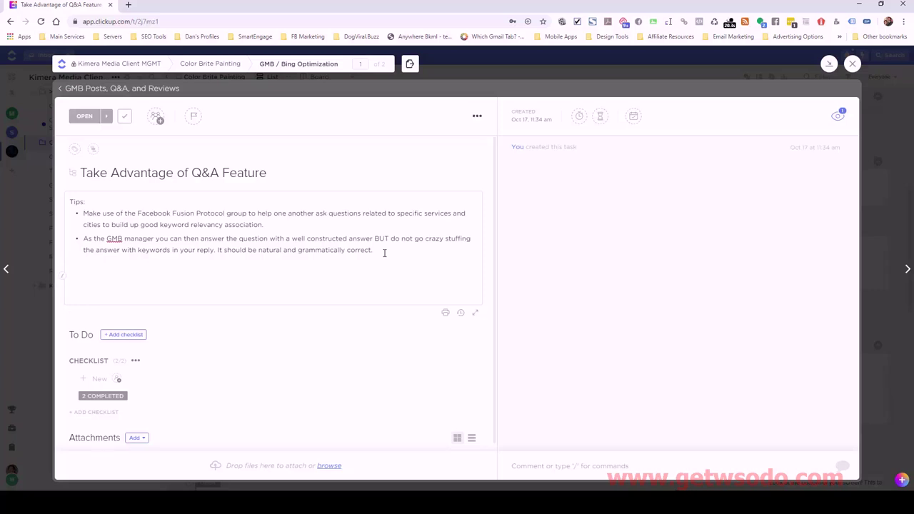
pyautogui.write('NOTE: When in doubt')
pyautogui.write(' fo')
pyautogui.write('r what to use as c')
pyautogui.press('BackSpace')
pyautogui.write('what to use as ')
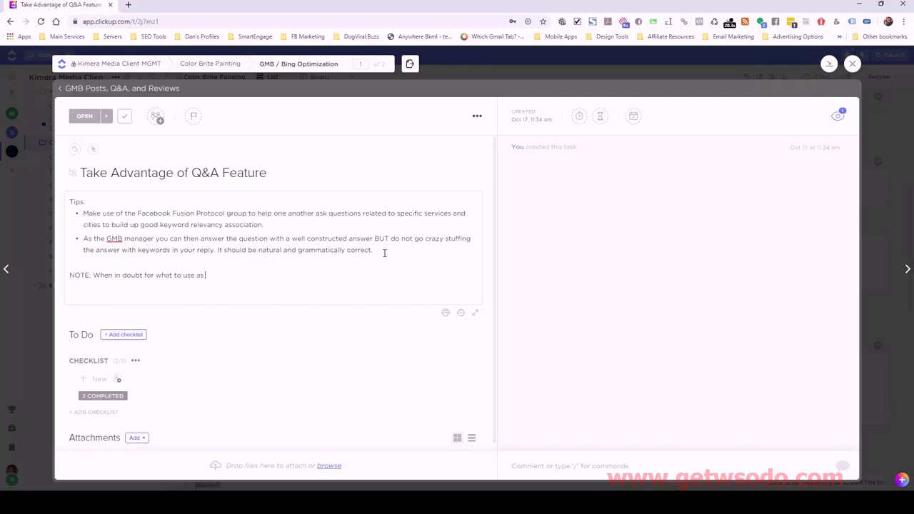
pyautogui.write('content, look to see if the website already has a ')
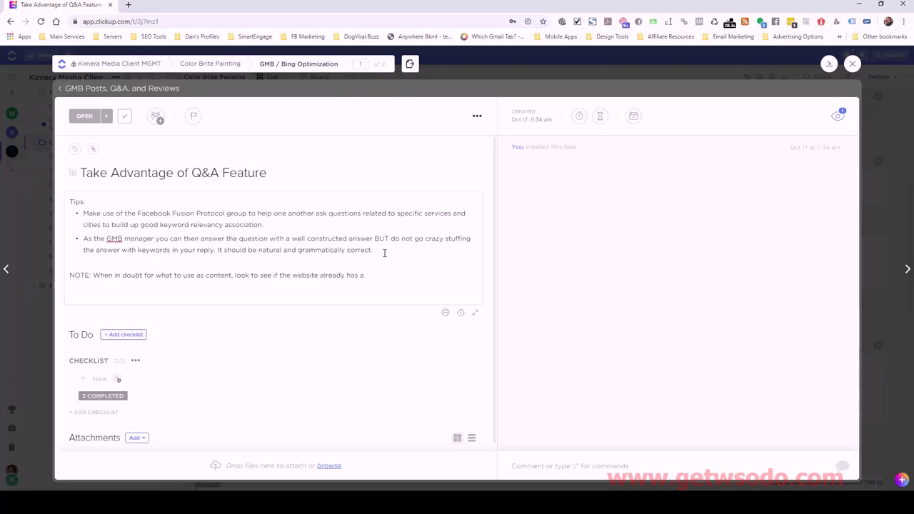
pyautogui.write('FAQ you can use some co')
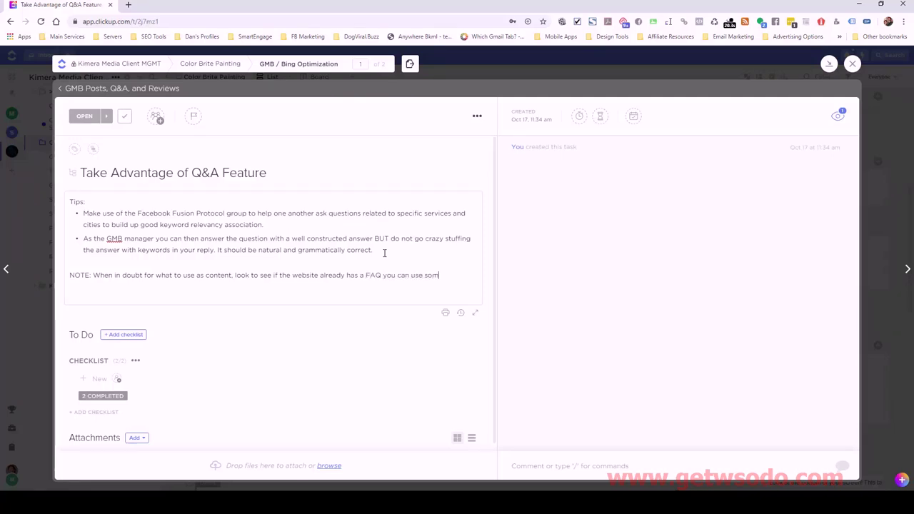
pyautogui.write('ntent from.')
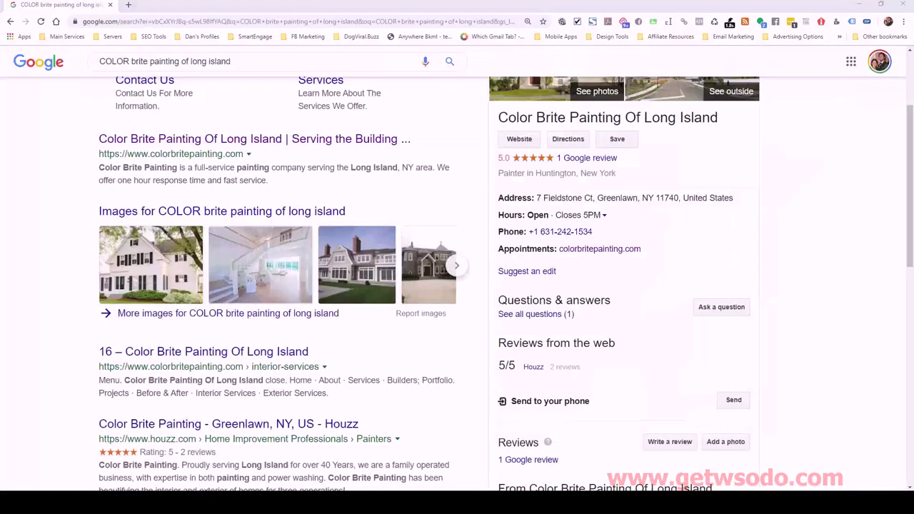
# Review the posted question and owner's answer in the Google listing, then return to ClickUp's parent task GMB Posts, Q&A, and Reviews.
pyautogui.scroll(-2, 658, 302)
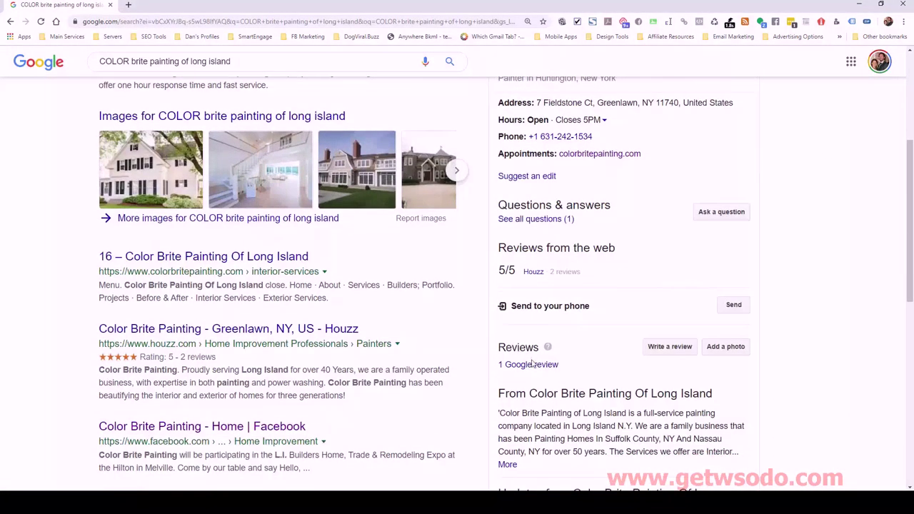
pyautogui.click(540, 220)
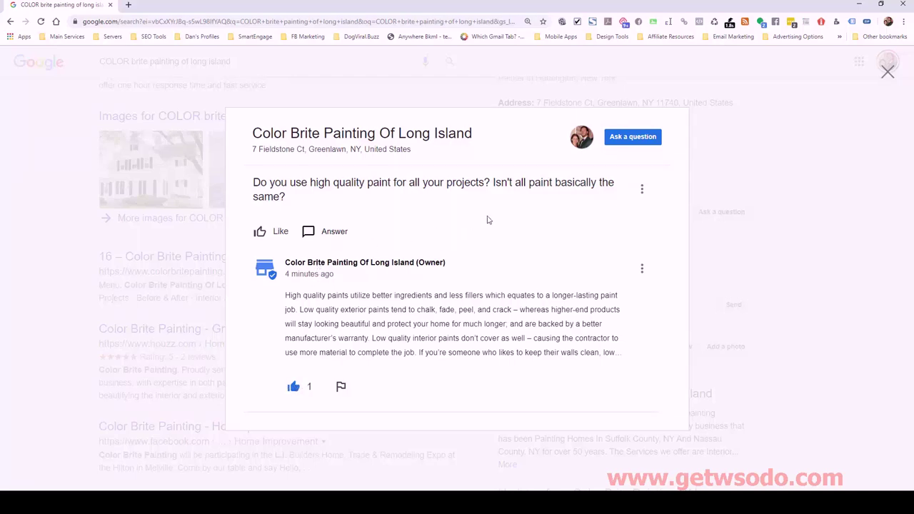
pyautogui.click(888, 72)
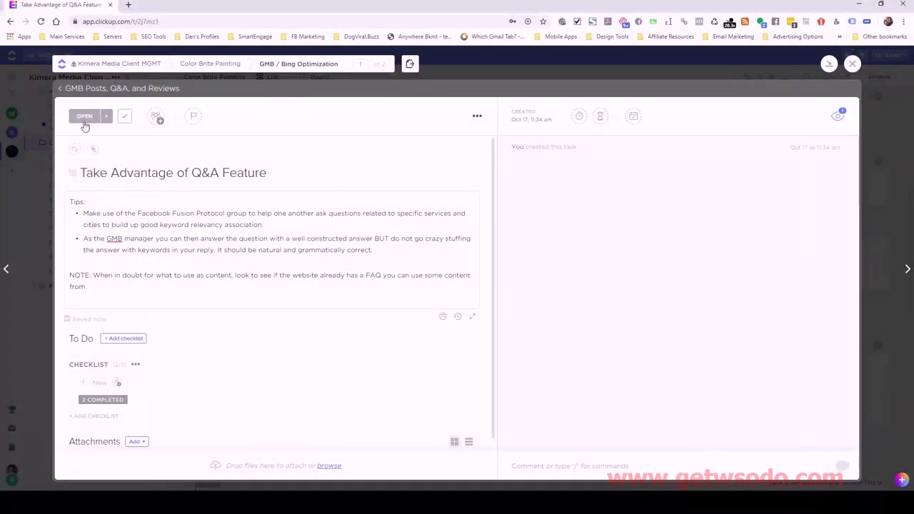
pyautogui.click(62, 89)
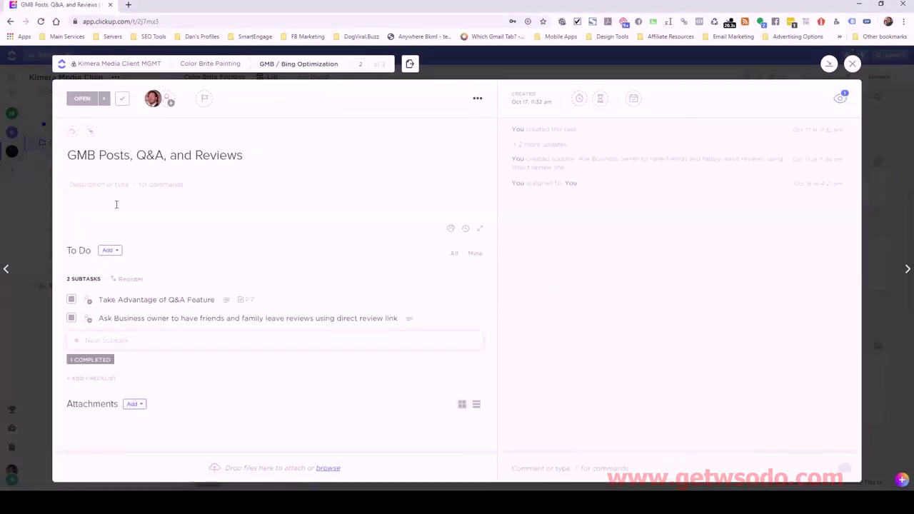
# Set the subtask "Take Advantage of Q&A Feature" to Closed.
pyautogui.click(71, 300)
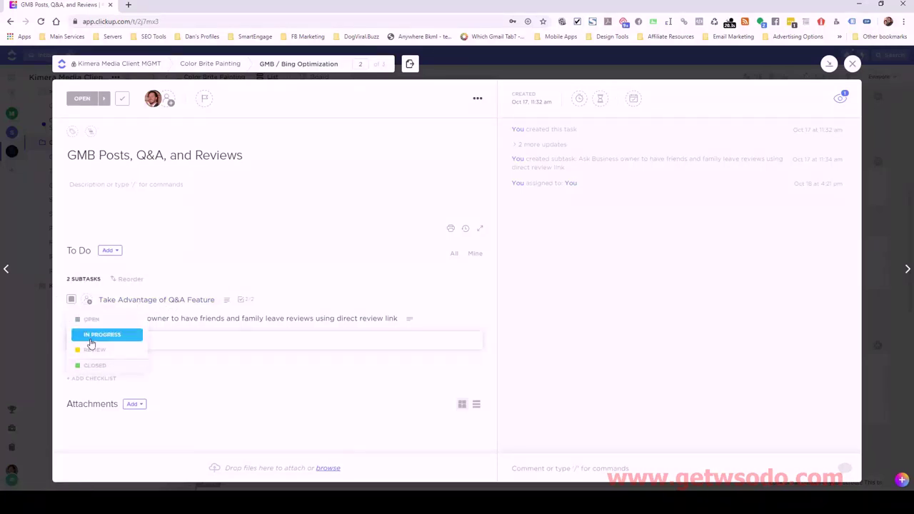
pyautogui.click(91, 367)
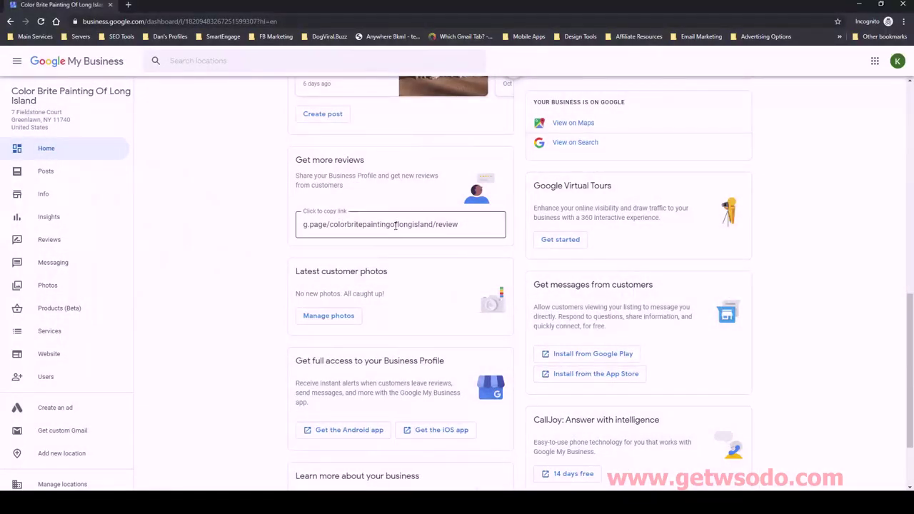
# Copy the direct review link from the Get more reviews card in Google My Business and load it in the Google search browser window.
pyautogui.doubleClick(347, 226)
pyautogui.click(347, 226)
pyautogui.hotkey('ctrl', 'c')
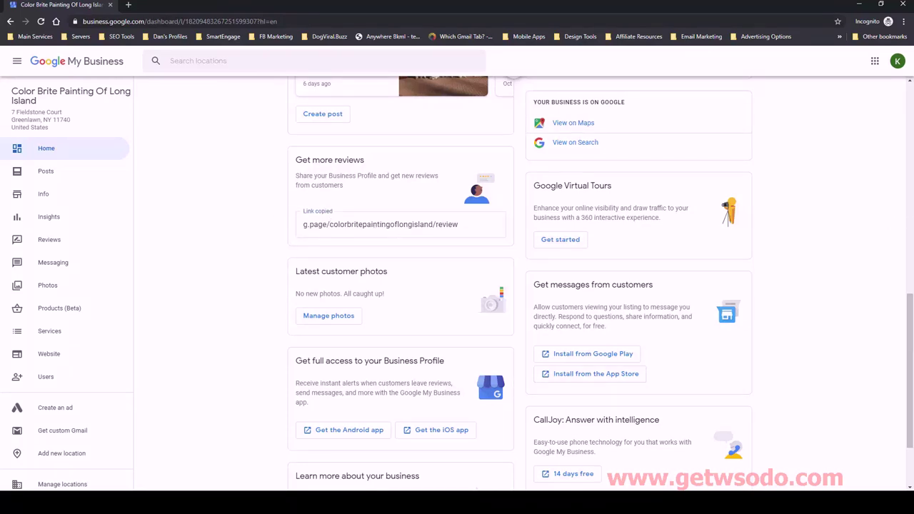
pyautogui.hotkey('alt', 'Tab')
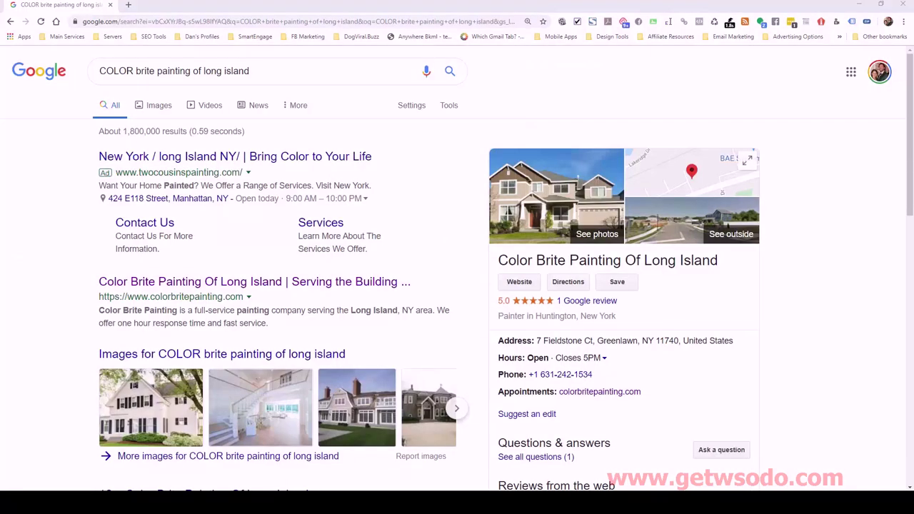
pyautogui.click(316, 23)
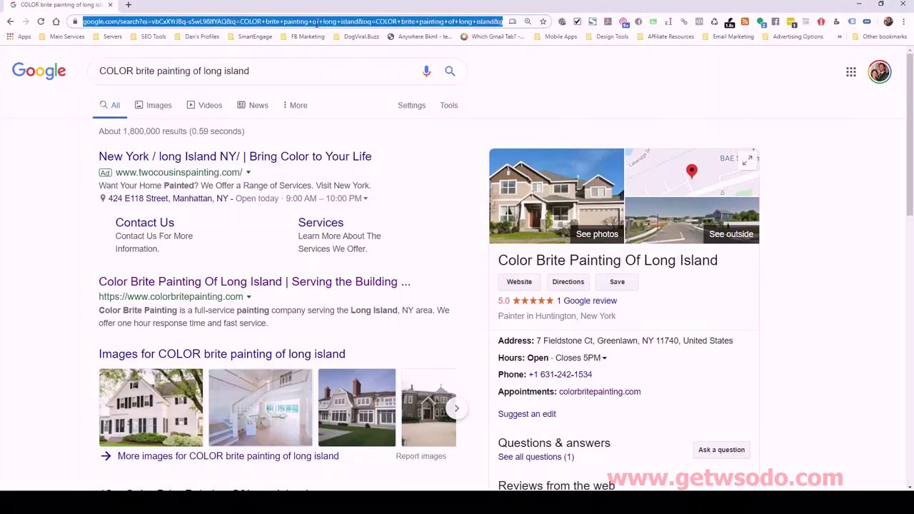
pyautogui.hotkey('ctrl', 'v')
pyautogui.press('Return')
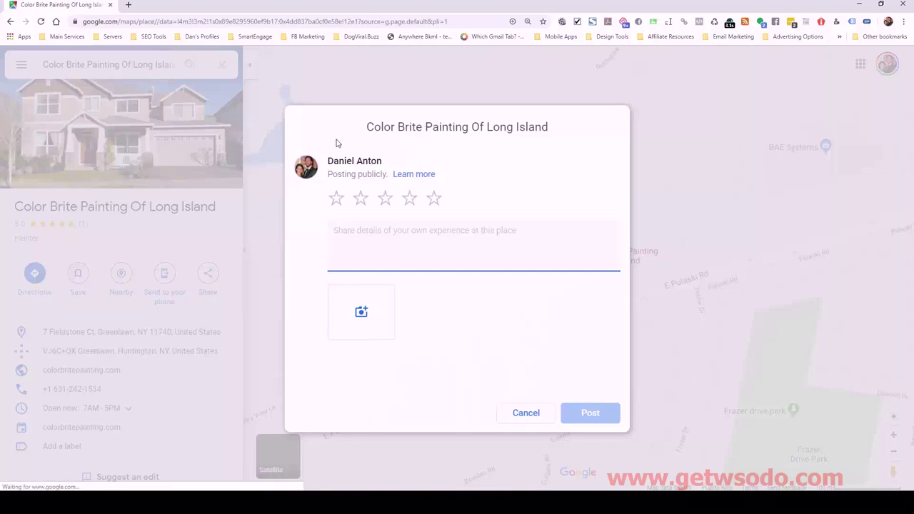
# Try a five-star rating in the review popup, reload the review link to repeat it, and cancel the unposted review.
pyautogui.click(434, 199)
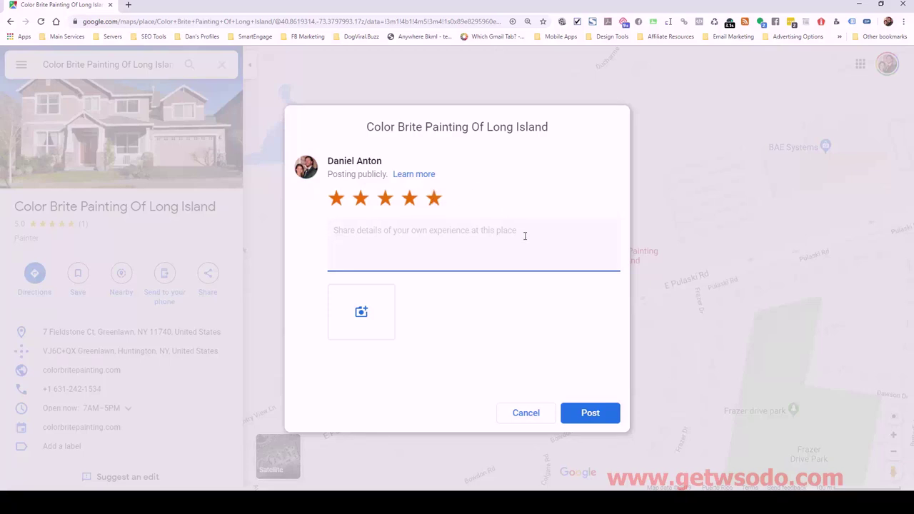
pyautogui.click(203, 20)
pyautogui.hotkey('ctrl', 'v')
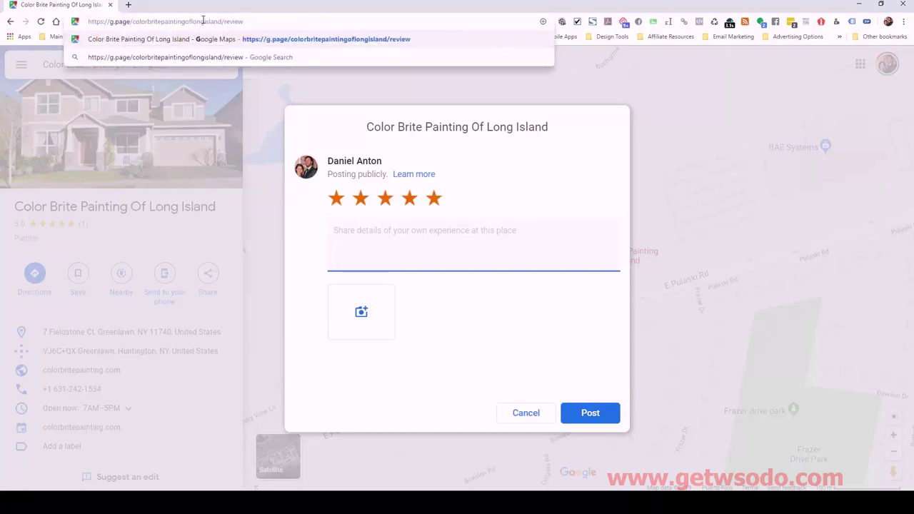
pyautogui.press('Return')
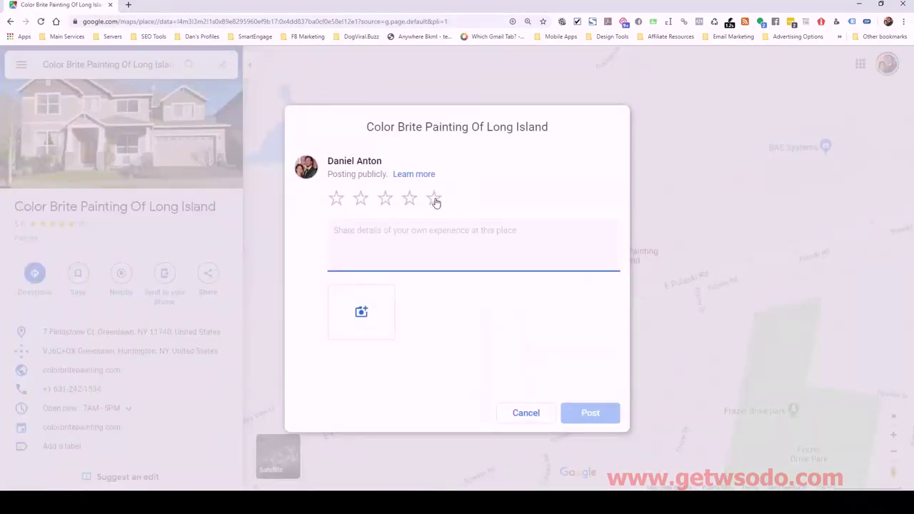
pyautogui.click(434, 201)
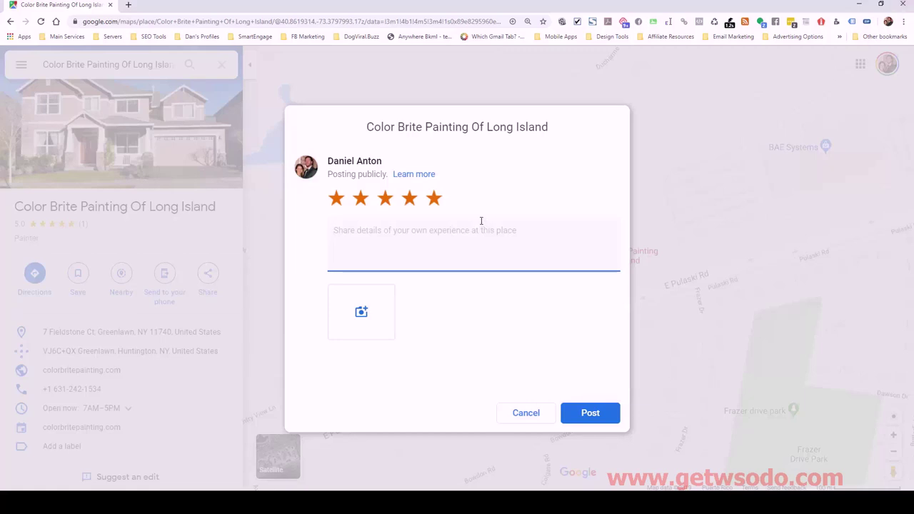
pyautogui.click(533, 413)
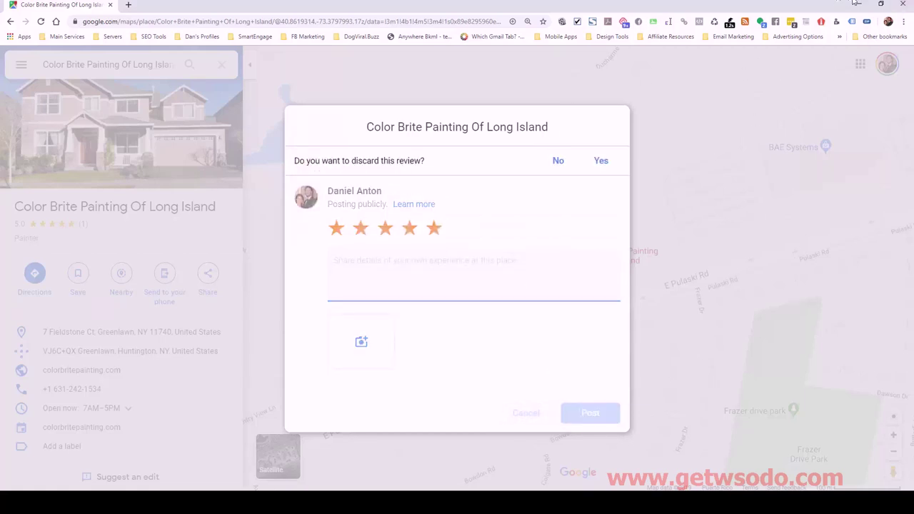
pyautogui.click(902, 6)
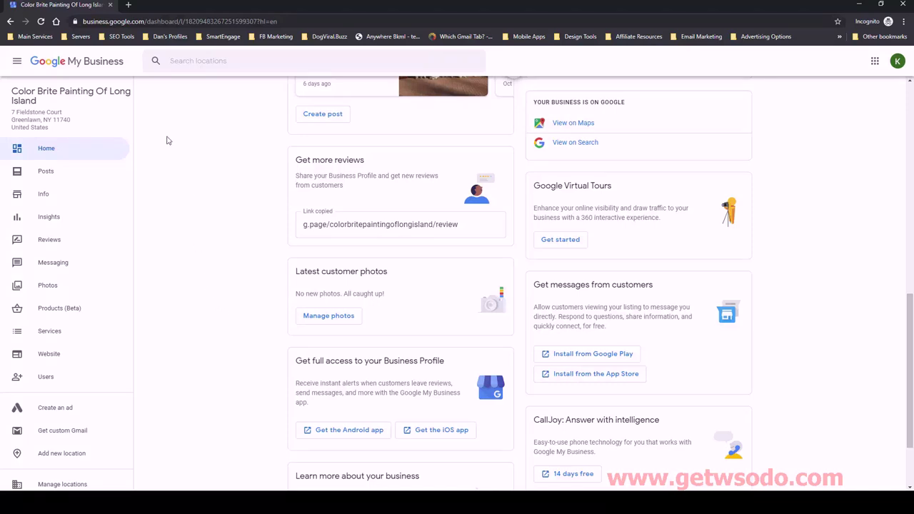
# Check the Haven't replied and Replied filters in the business's Google My Business reviews and open a reply to the customer review.
pyautogui.scroll(-2, 229, 302)
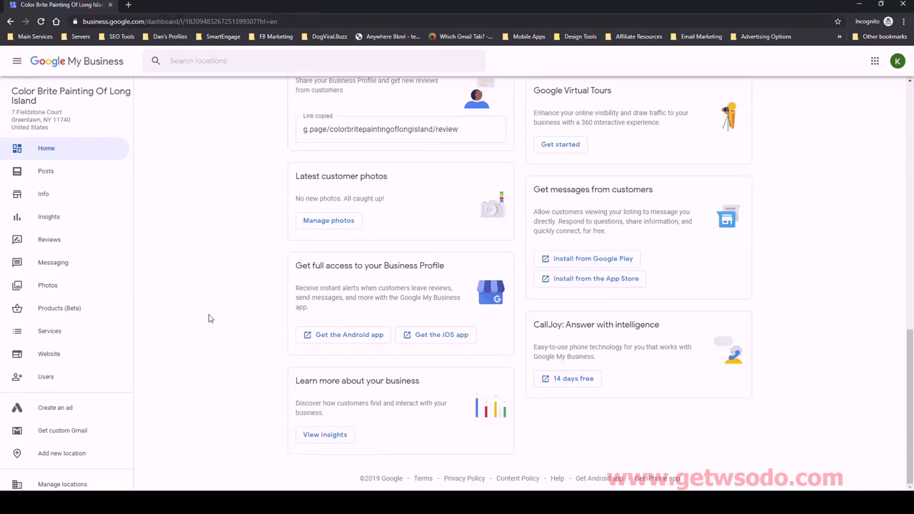
pyautogui.click(45, 240)
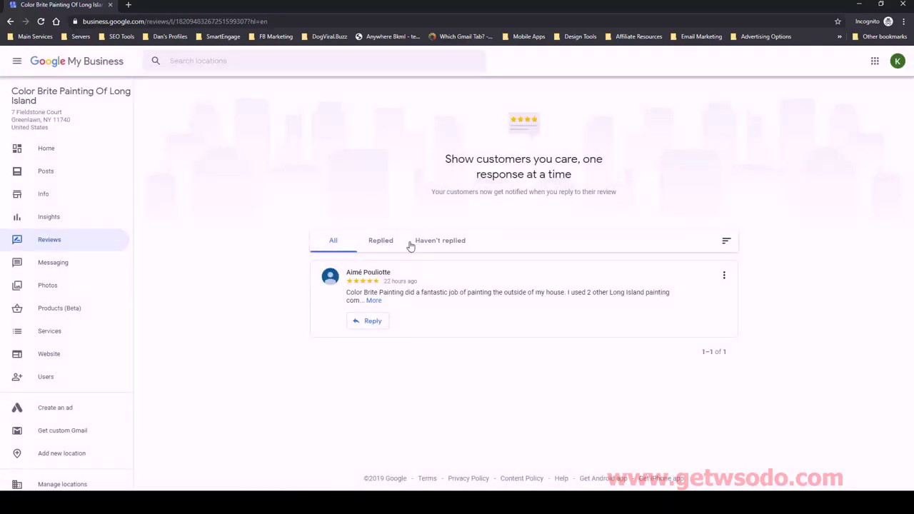
pyautogui.click(440, 241)
pyautogui.click(381, 242)
pyautogui.hotkey('alt', 'Left')
pyautogui.click(366, 322)
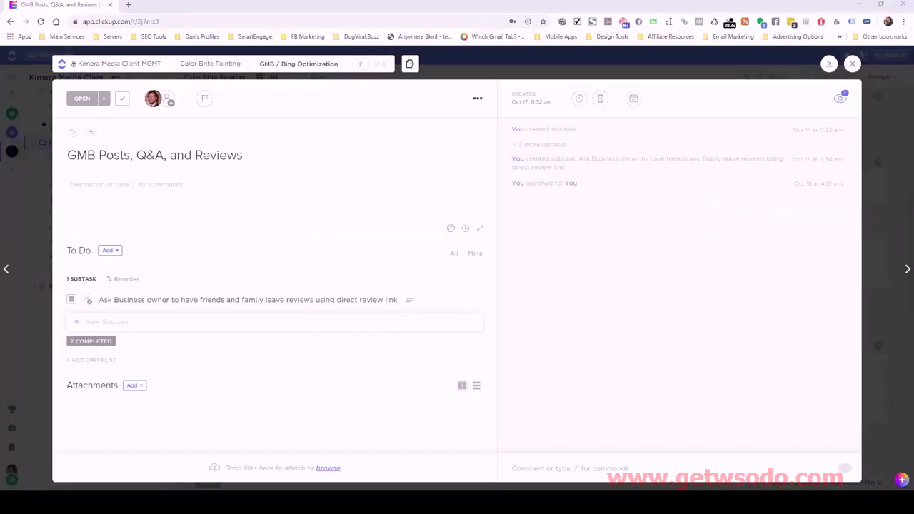
# In ClickUp, read the description of the subtask about asking the business owner for reviews, and return to the parent task.
pyautogui.click(241, 302)
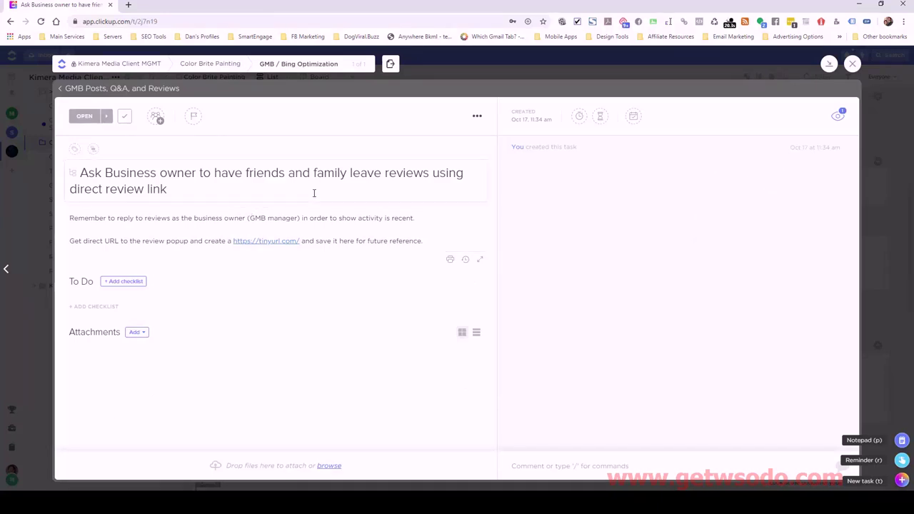
pyautogui.click(405, 245)
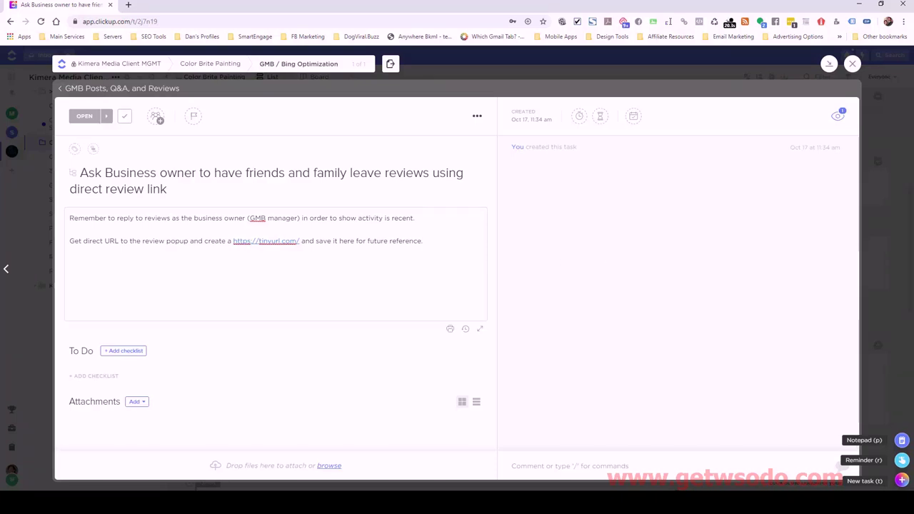
pyautogui.hotkey('alt', 'Left')
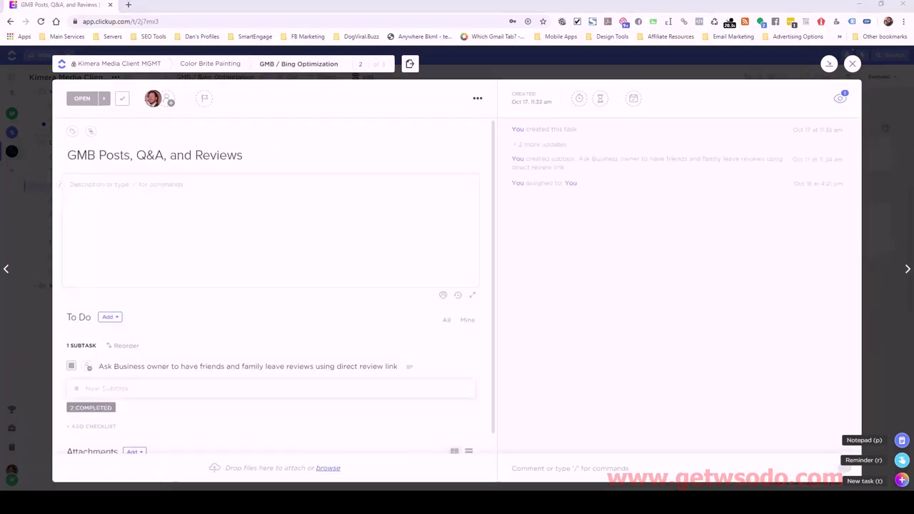
# Add the subtask "Any reviews that have not been replied to, be sure to reply to them with a good response".
pyautogui.click(102, 183)
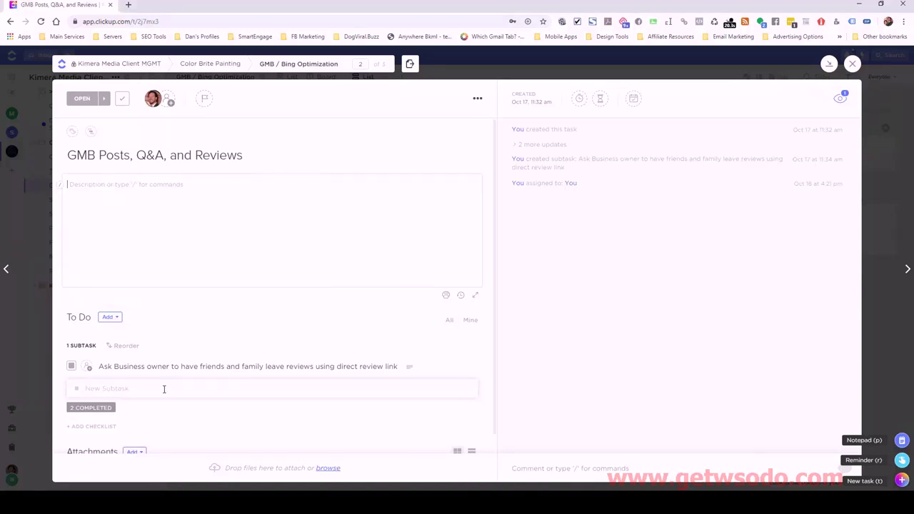
pyautogui.click(307, 369)
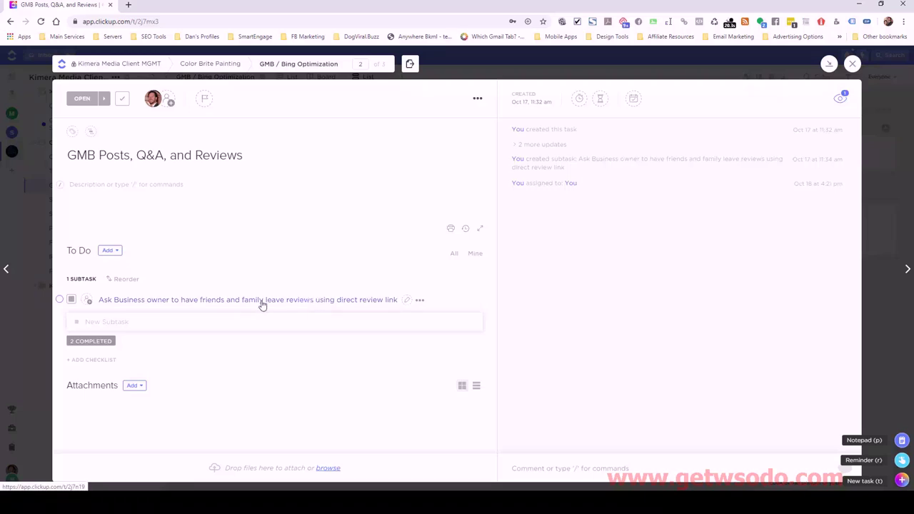
pyautogui.click(94, 322)
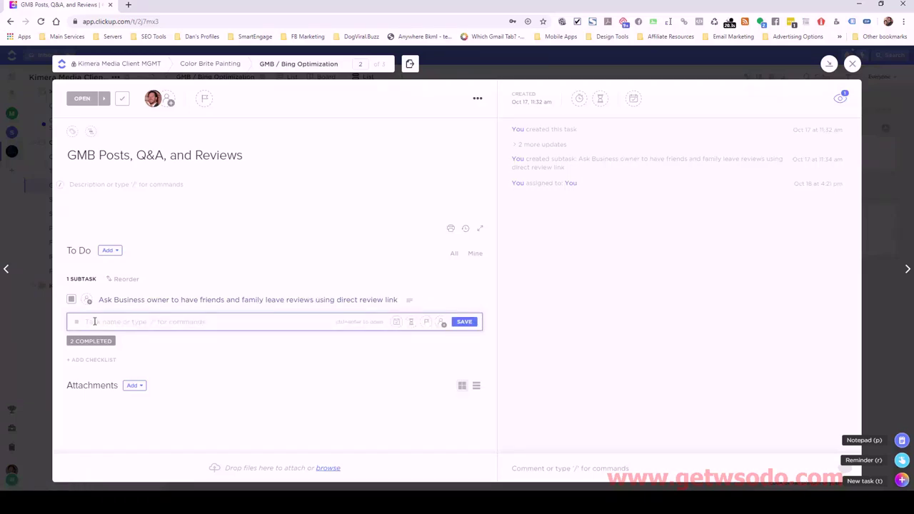
pyautogui.write('Any reviews that have not been replied to, be sure to re')
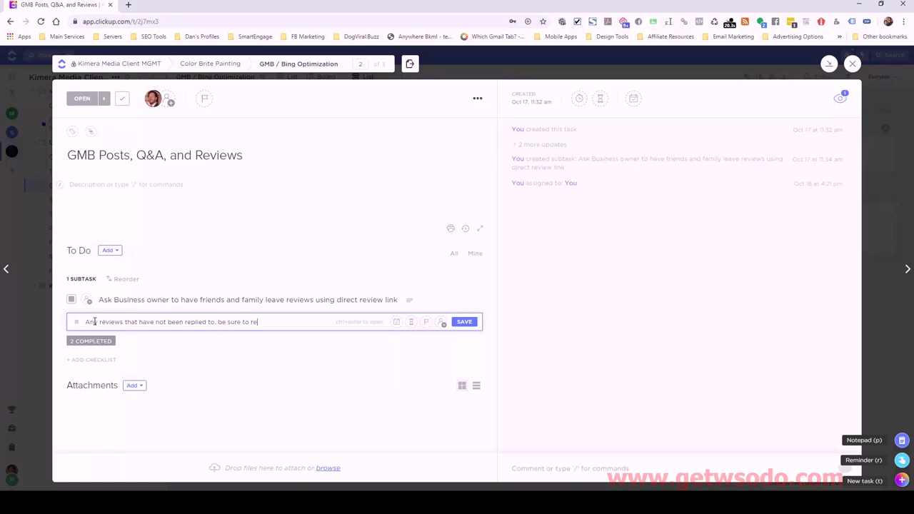
pyautogui.write('to them with a good response')
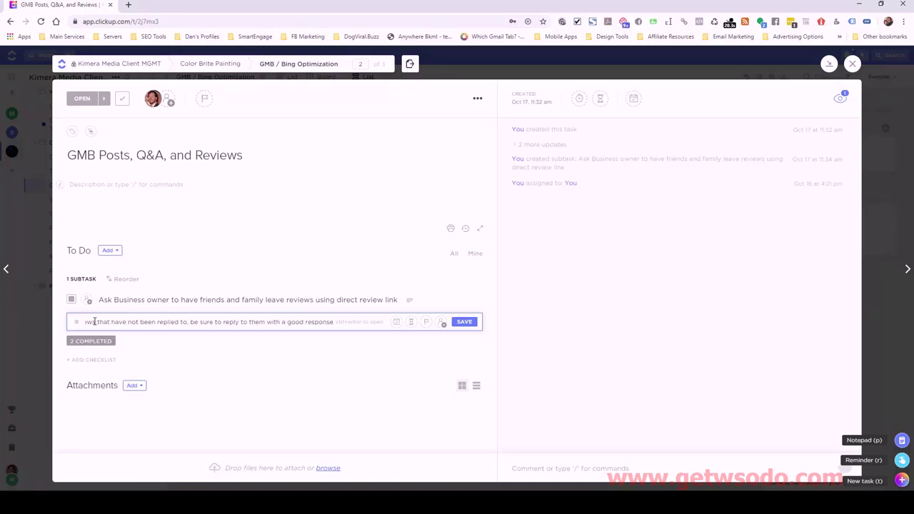
pyautogui.press('Return')
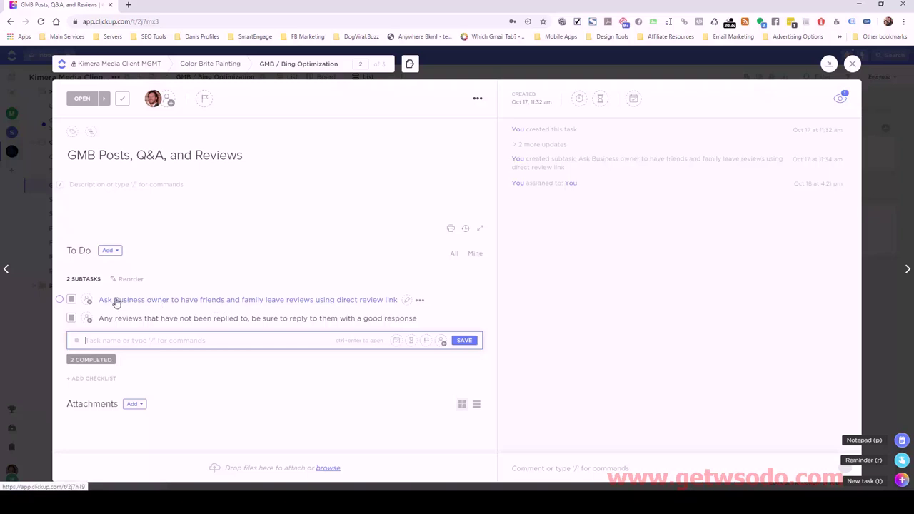
# Set the subtask "Ask Business owner to have friends and family leave reviews using direct review link" to Closed.
pyautogui.click(72, 301)
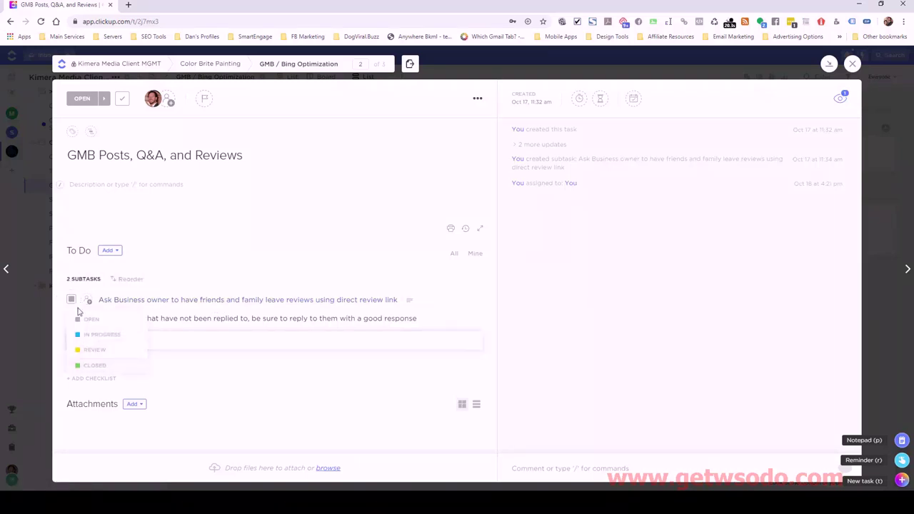
pyautogui.click(102, 367)
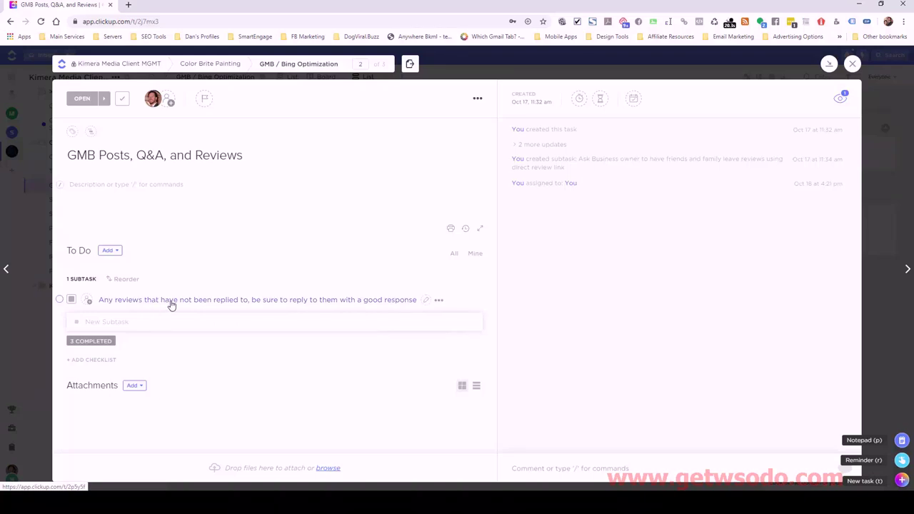
# Paste the copied review response templates into the description of the subtask about replying to unanswered reviews.
pyautogui.click(263, 300)
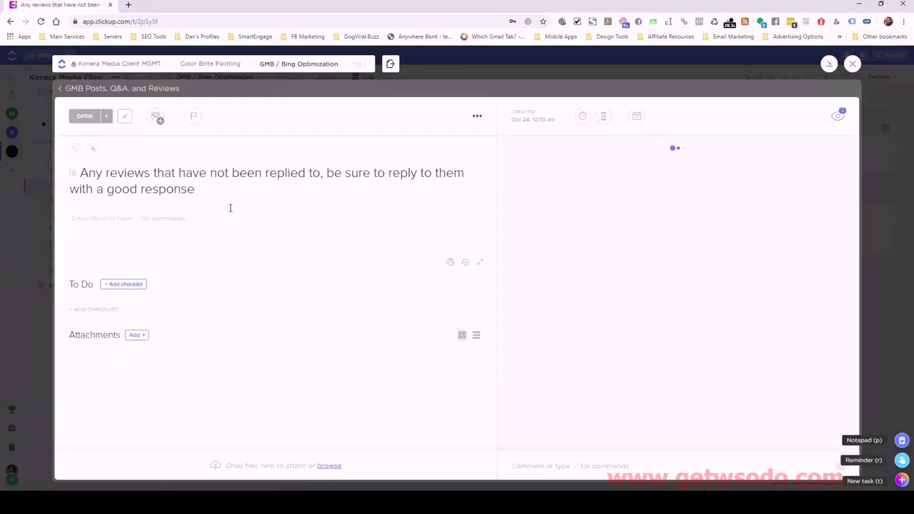
pyautogui.click(184, 223)
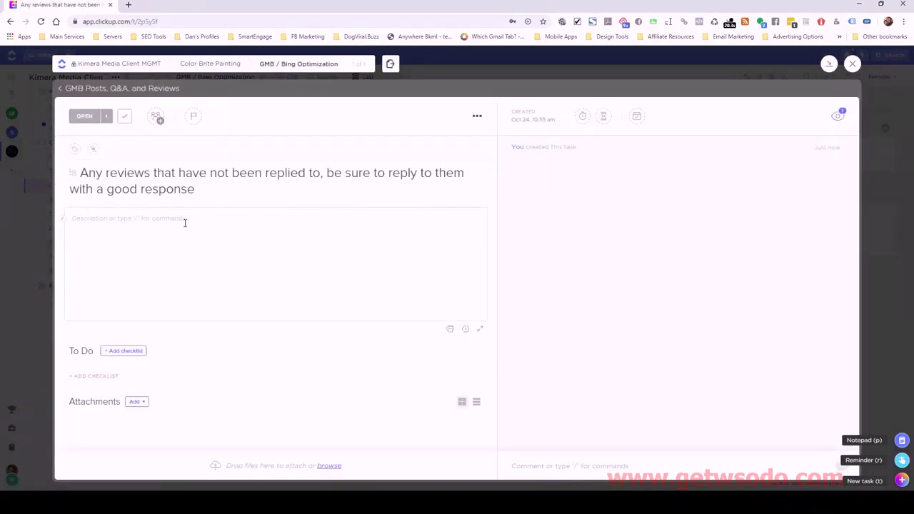
pyautogui.hotkey('ctrl', 'v')
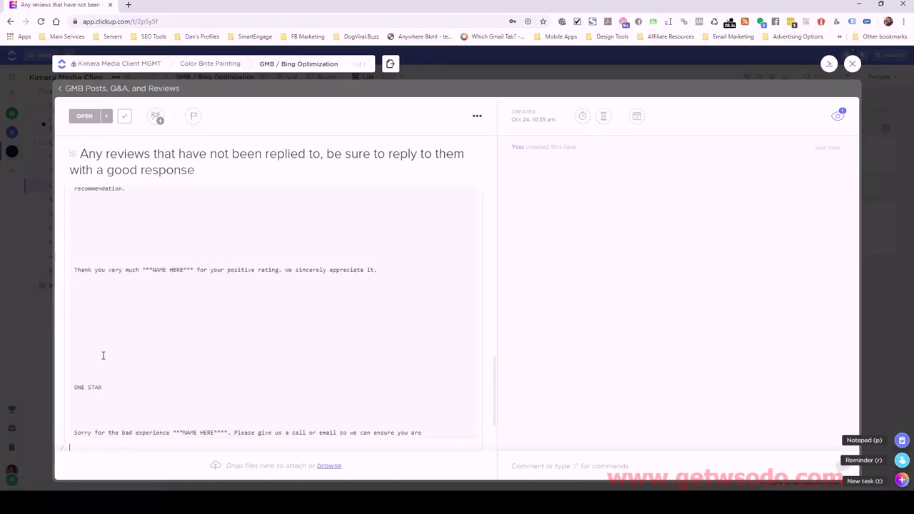
# Remove the extra blank lines above and below the "ONE STAR" heading in the subtask's review response templates.
pyautogui.moveTo(75, 357); pyautogui.dragTo(76, 307)
pyautogui.press('BackSpace')
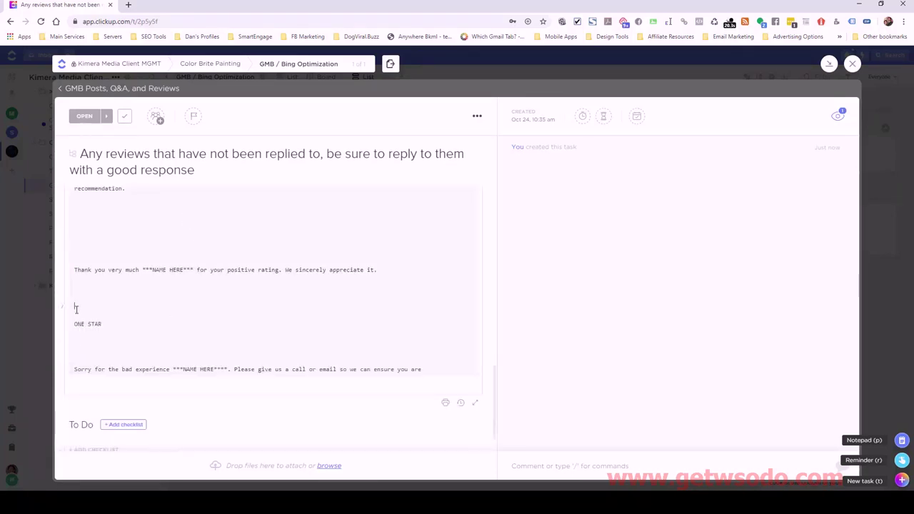
pyautogui.press('BackSpace')
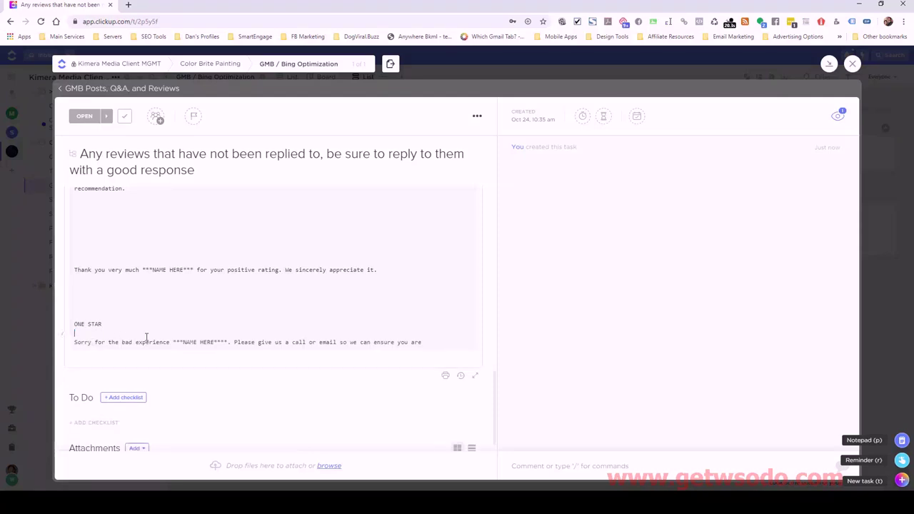
# Delete the surplus blank lines between the templates from "Yes! Thank you" down to "Thank you very much" for a positive rating.
pyautogui.scroll(3, 146, 337)
pyautogui.moveTo(77, 390); pyautogui.dragTo(75, 354)
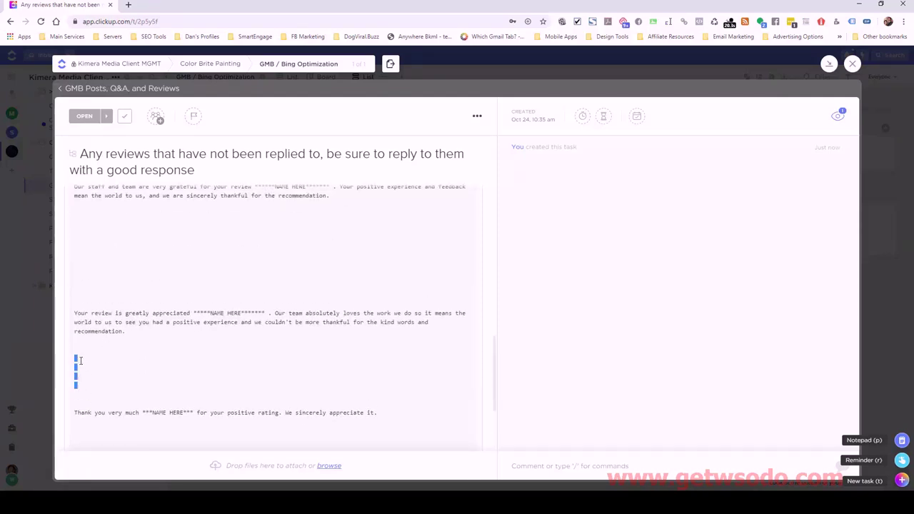
pyautogui.press('BackSpace')
pyautogui.moveTo(77, 290); pyautogui.dragTo(76, 243)
pyautogui.press('BackSpace')
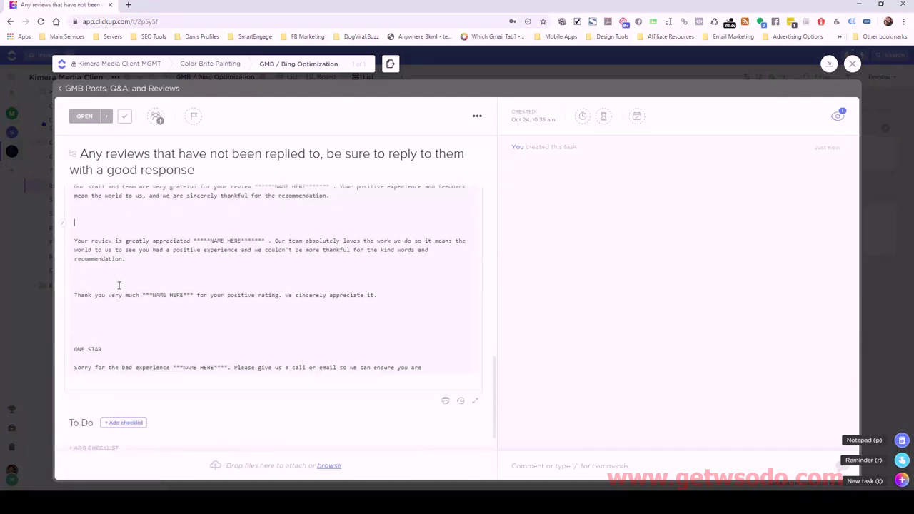
pyautogui.scroll(3, 115, 297)
pyautogui.moveTo(80, 348); pyautogui.dragTo(71, 284)
pyautogui.press('BackSpace')
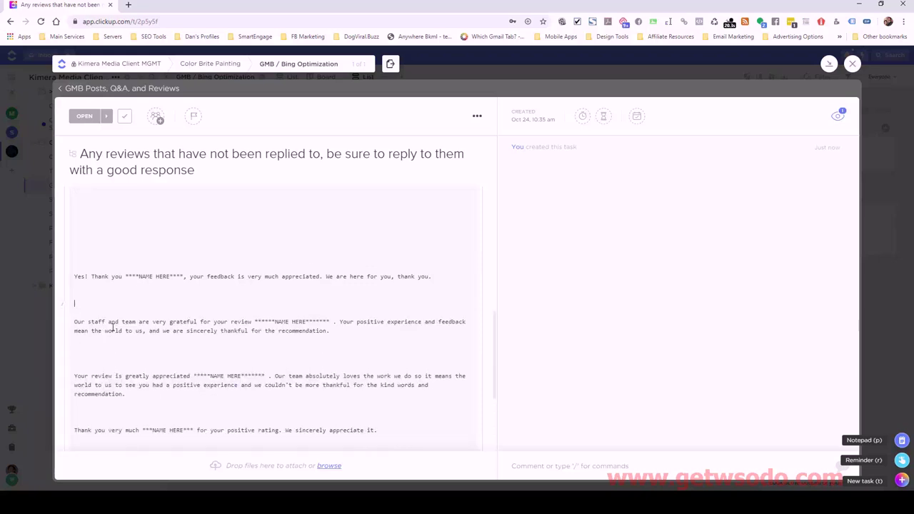
# Close the large gaps above and below the "We sincerely appreciate your awesome feedback" template.
pyautogui.scroll(3, 90, 367)
pyautogui.moveTo(86, 366); pyautogui.dragTo(70, 319)
pyautogui.press('BackSpace')
pyautogui.scroll(3, 90, 331)
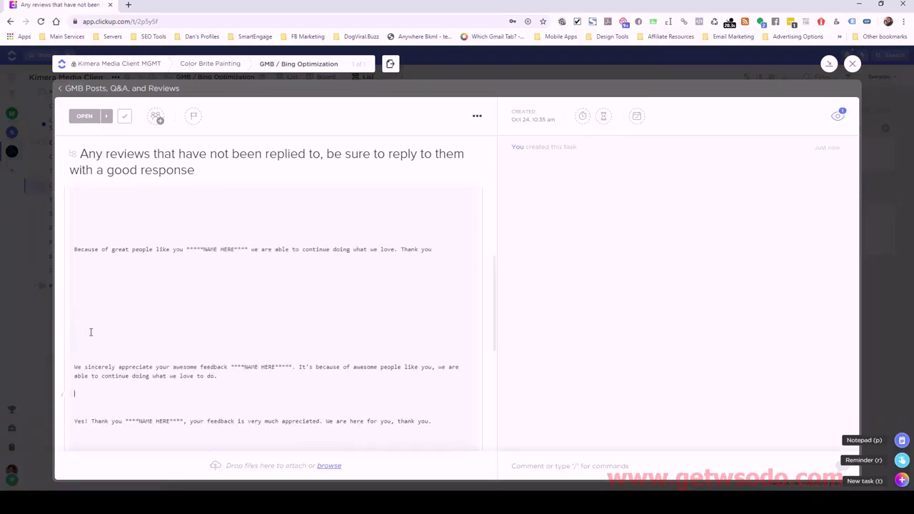
pyautogui.moveTo(78, 351); pyautogui.dragTo(73, 215)
pyautogui.press('BackSpace')
pyautogui.scroll(1, 93, 300)
pyautogui.press('BackSpace')
# Remove the excess blank lines between the first four templates, from the opening thank-you down to "Because of great people like you".
pyautogui.scroll(3, 132, 314)
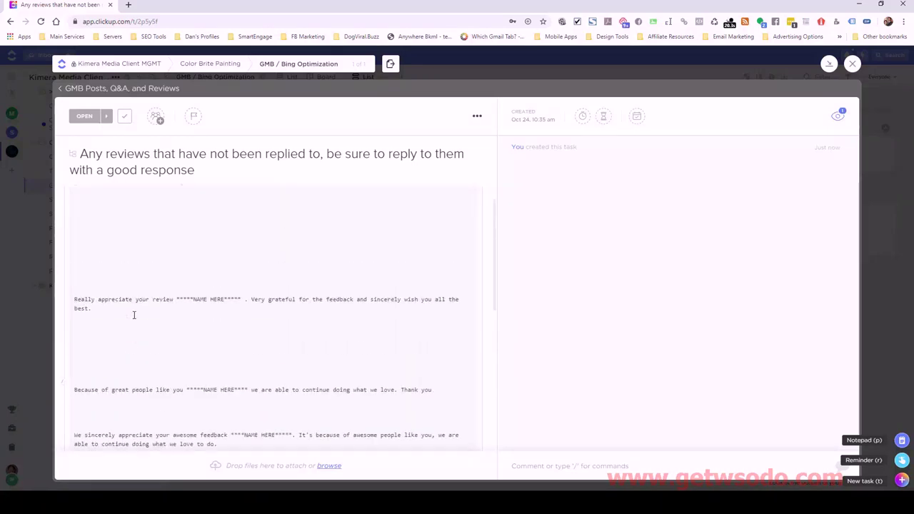
pyautogui.moveTo(88, 402); pyautogui.dragTo(68, 366)
pyautogui.press('BackSpace')
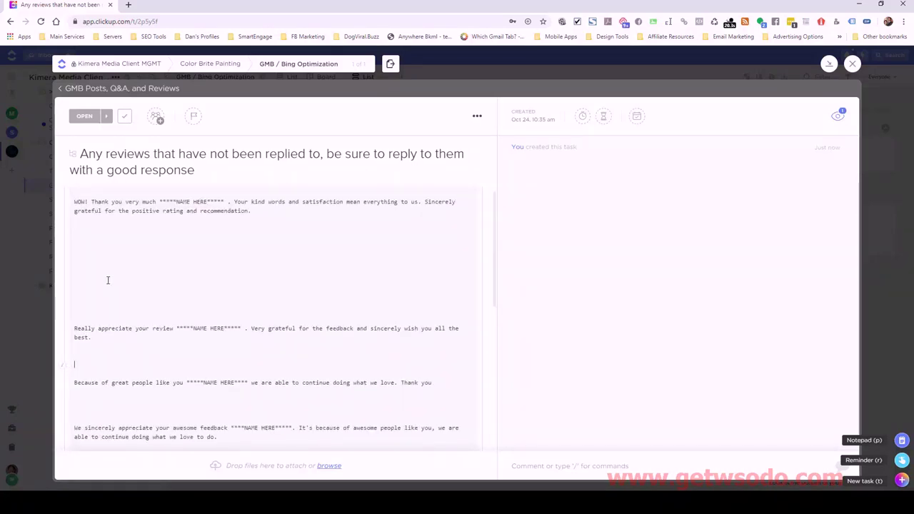
pyautogui.moveTo(94, 308); pyautogui.dragTo(69, 235)
pyautogui.press('BackSpace')
pyautogui.scroll(3, 104, 303)
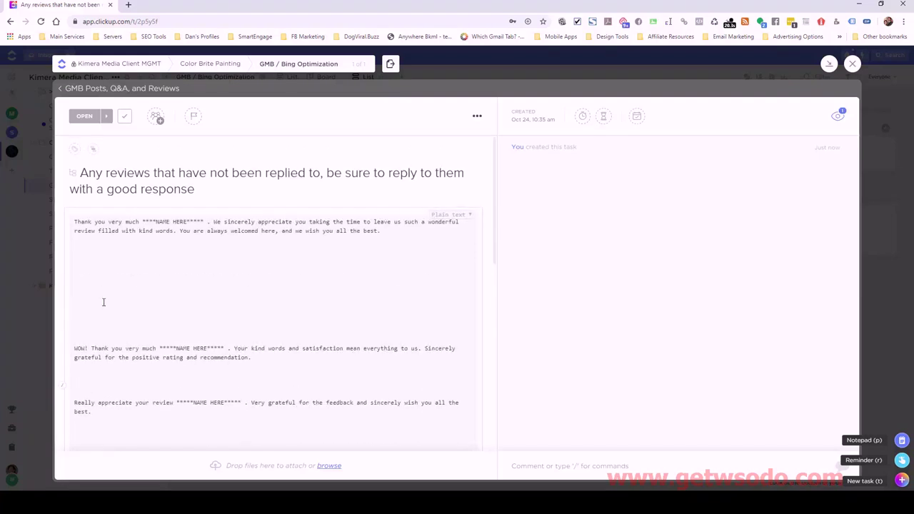
pyautogui.moveTo(93, 333); pyautogui.dragTo(72, 255)
pyautogui.press('BackSpace')
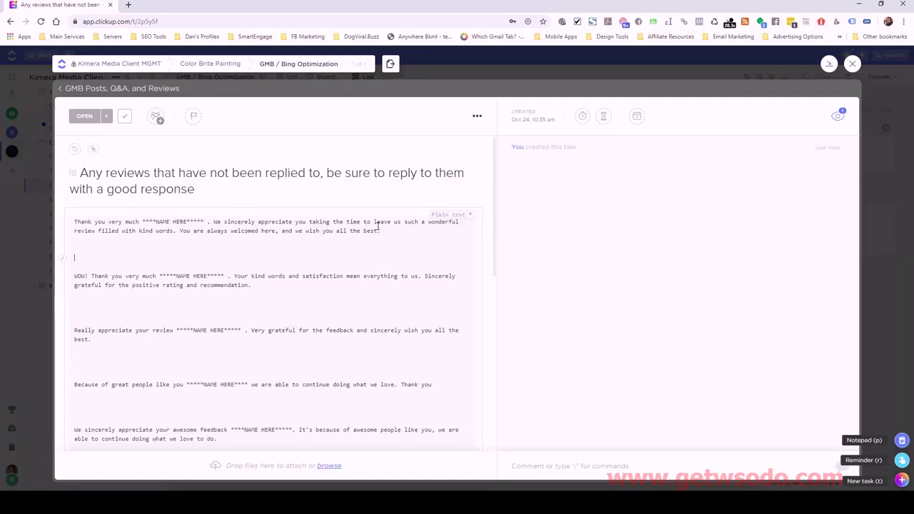
# Correct "welcomed" to "welcome" in the first review response template.
pyautogui.click(381, 229)
pyautogui.click(255, 231)
pyautogui.write('d')
pyautogui.press('BackSpace')
# Copy the first response template and paste it into the reply to the unanswered five-star review in Google My Business.
pyautogui.moveTo(378, 231); pyautogui.dragTo(74, 221)
pyautogui.hotkey('ctrl', 'c')
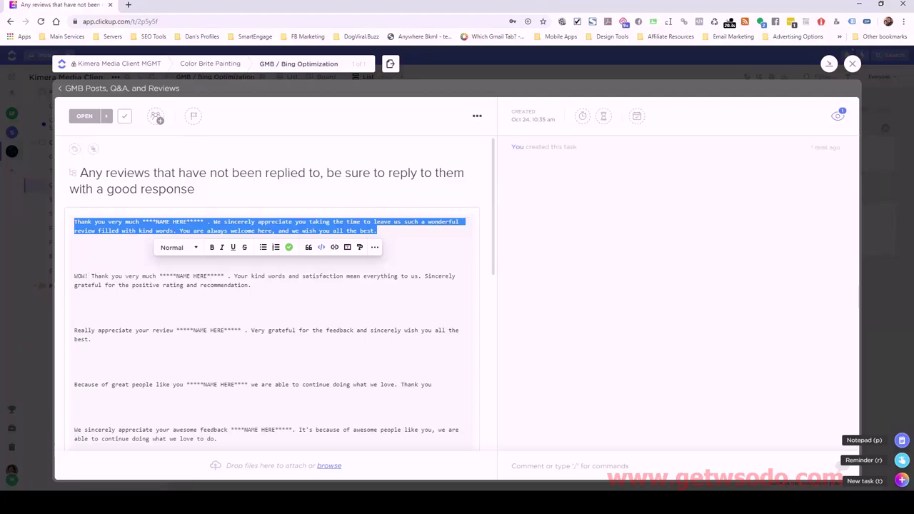
pyautogui.hotkey('alt', 'Tab')
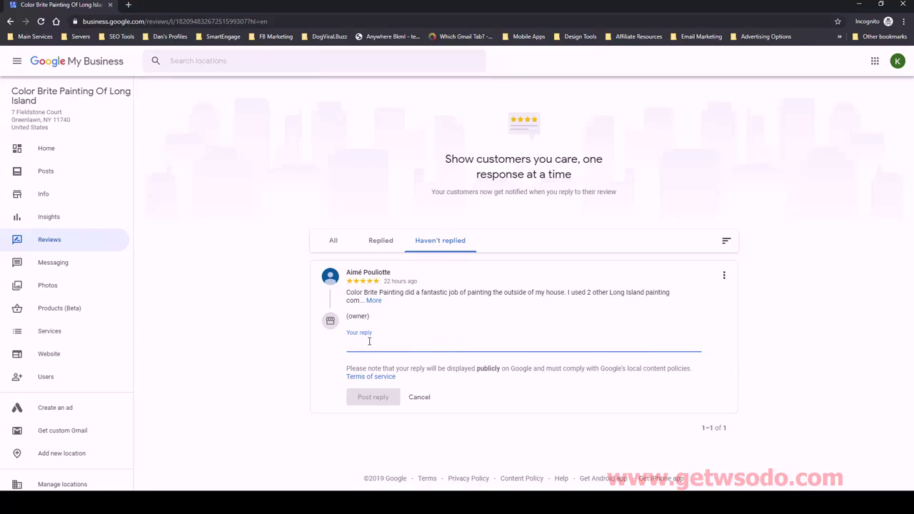
pyautogui.hotkey('ctrl', 'v')
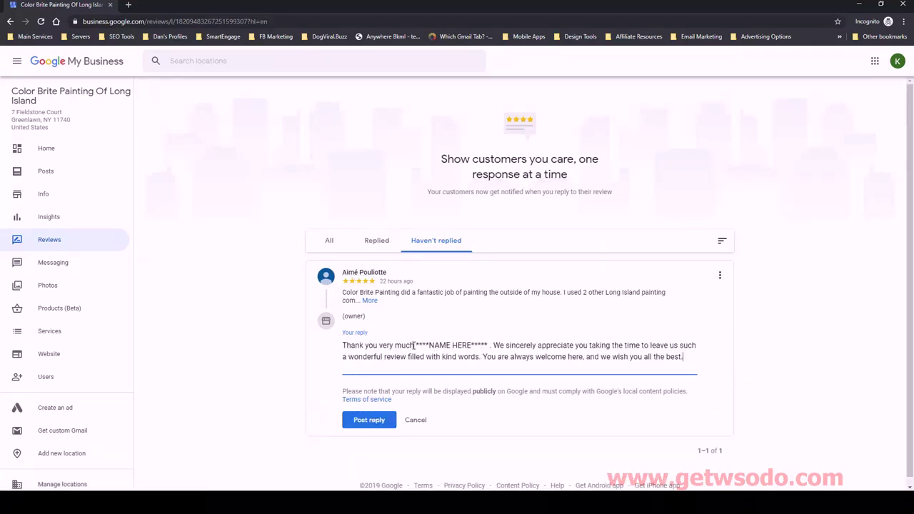
# Replace the NAME HERE placeholder with the reviewer's first name followed by a period, and post the reply.
pyautogui.moveTo(415, 346); pyautogui.dragTo(490, 346)
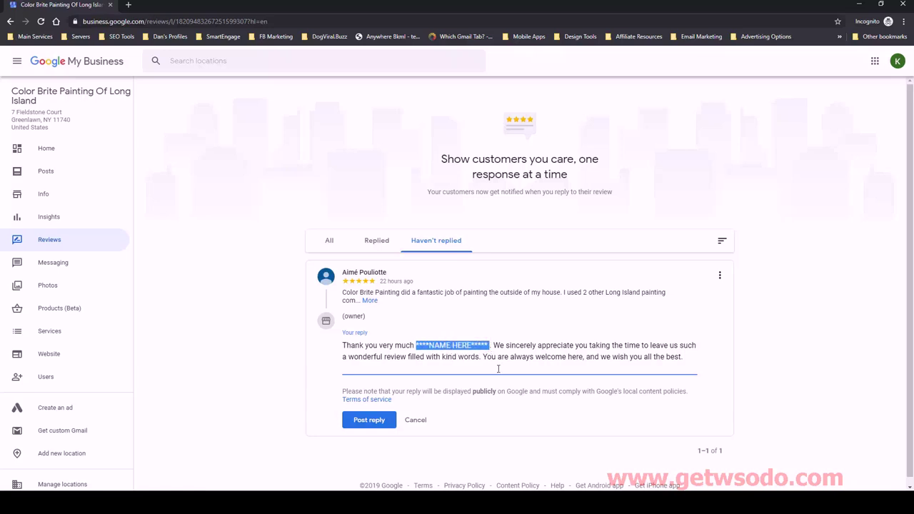
pyautogui.write('Aime')
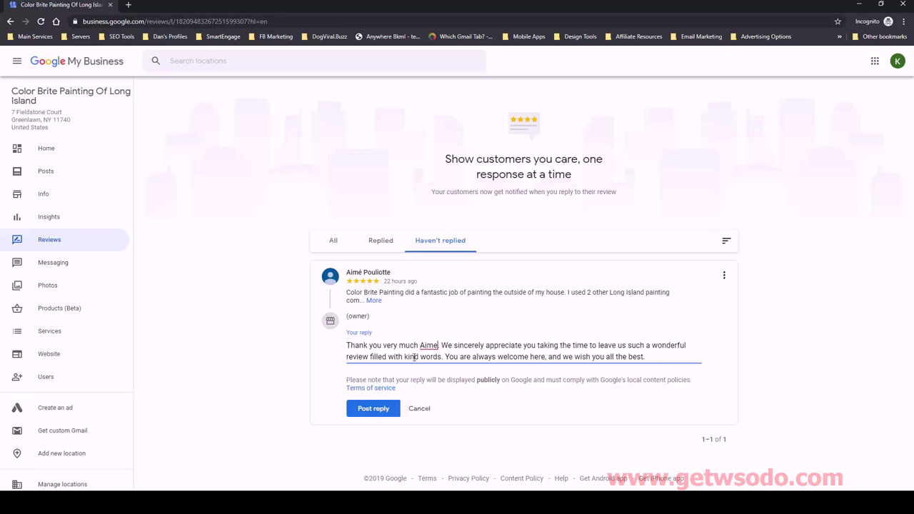
pyautogui.press('BackSpace')
pyautogui.write('.')
pyautogui.click(374, 409)
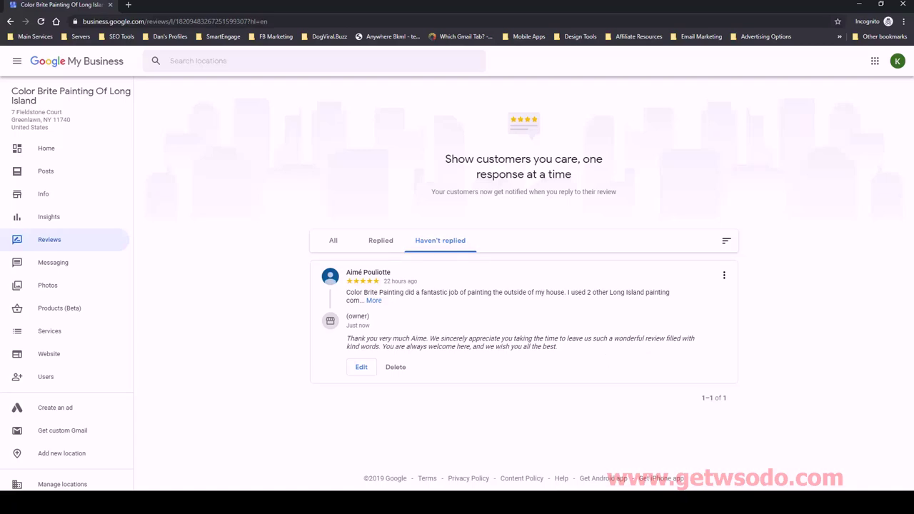
# Back in ClickUp, return to the parent task and set the subtask about replying to unanswered reviews to Closed.
pyautogui.hotkey('alt', 'Tab')
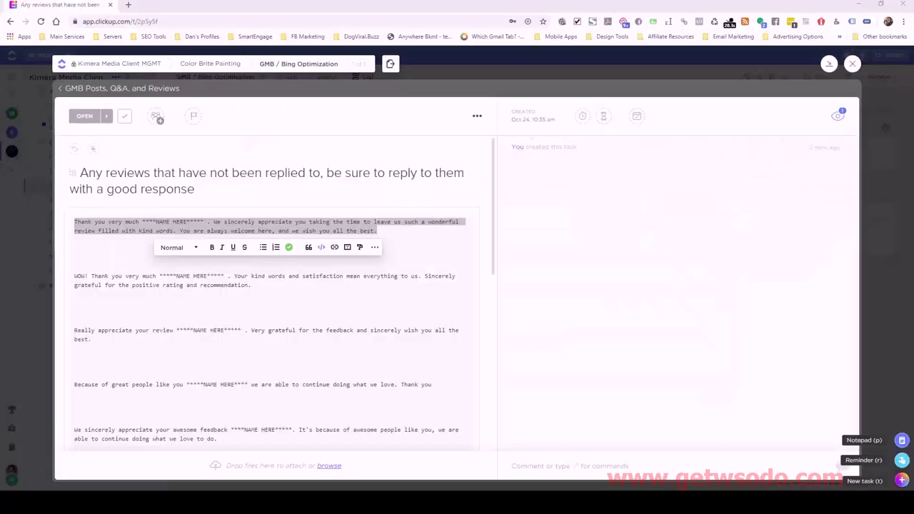
pyautogui.click(62, 89)
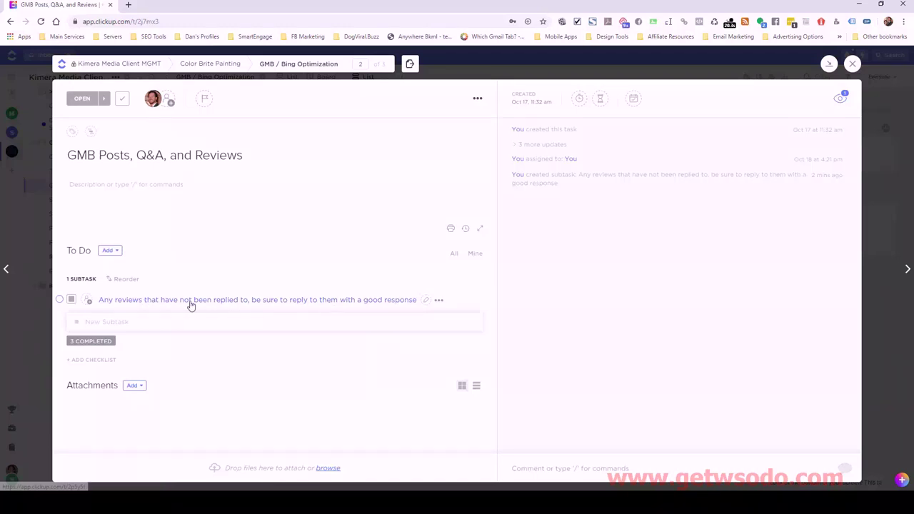
pyautogui.click(72, 300)
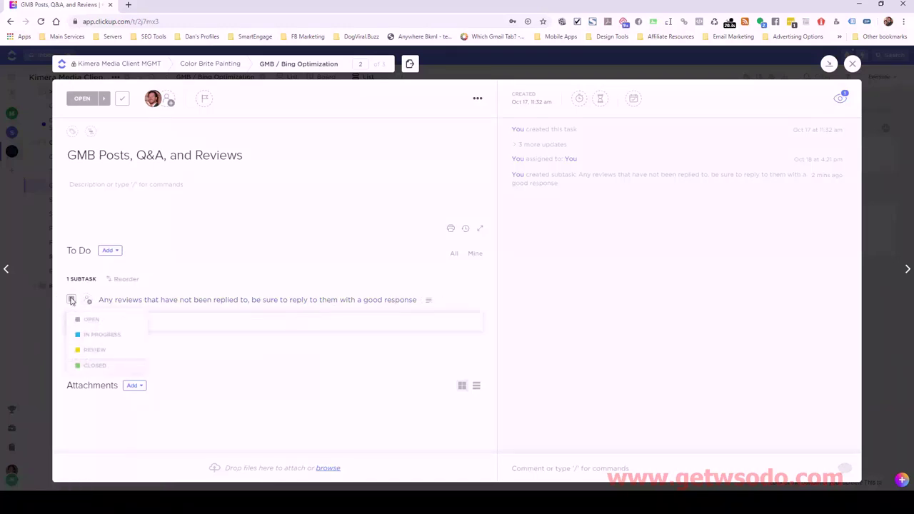
pyautogui.click(80, 365)
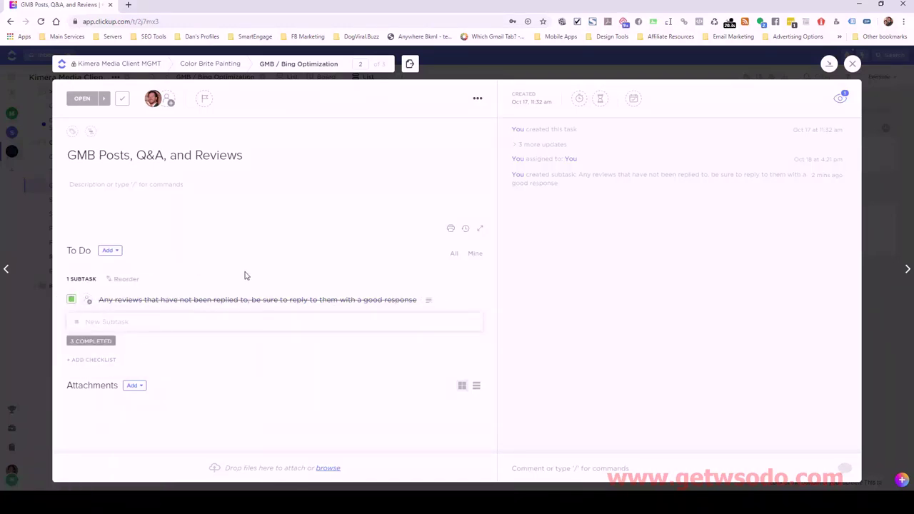